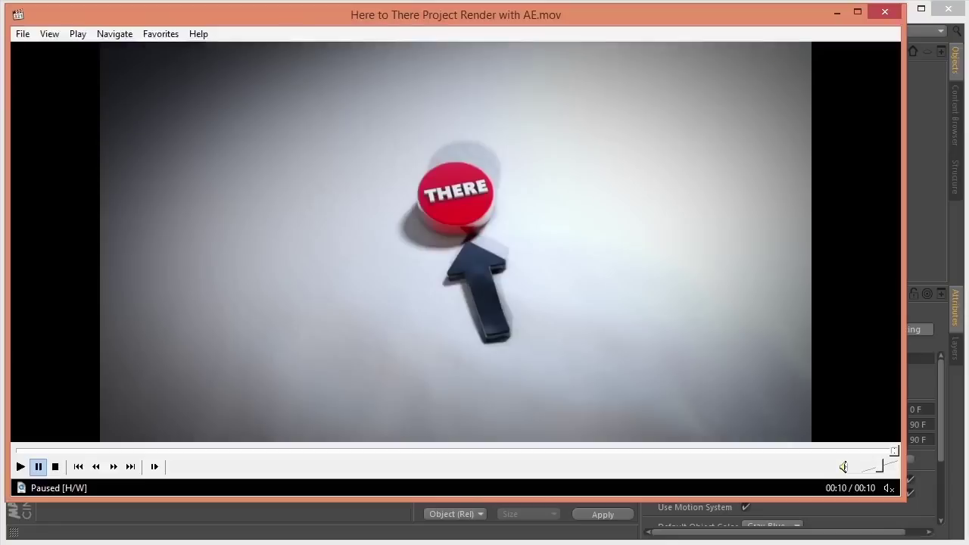
# - Play the finished render video, check a frame near its middle, and close the player
pyautogui.click(22, 469)
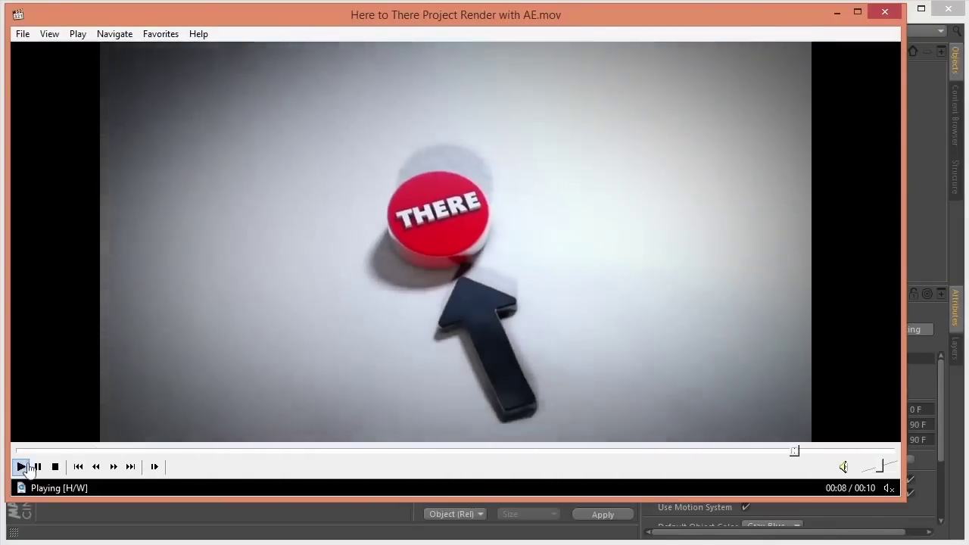
pyautogui.click(414, 450)
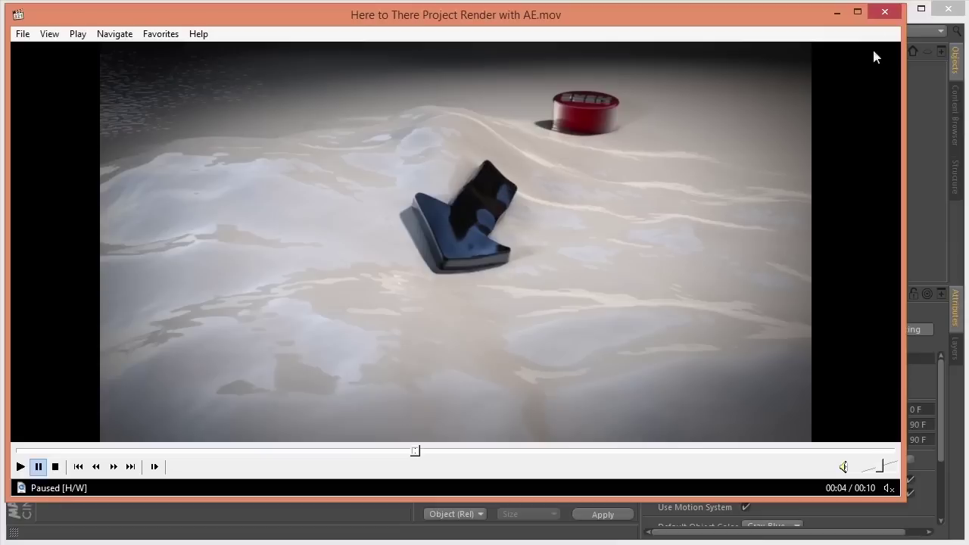
pyautogui.click(884, 12)
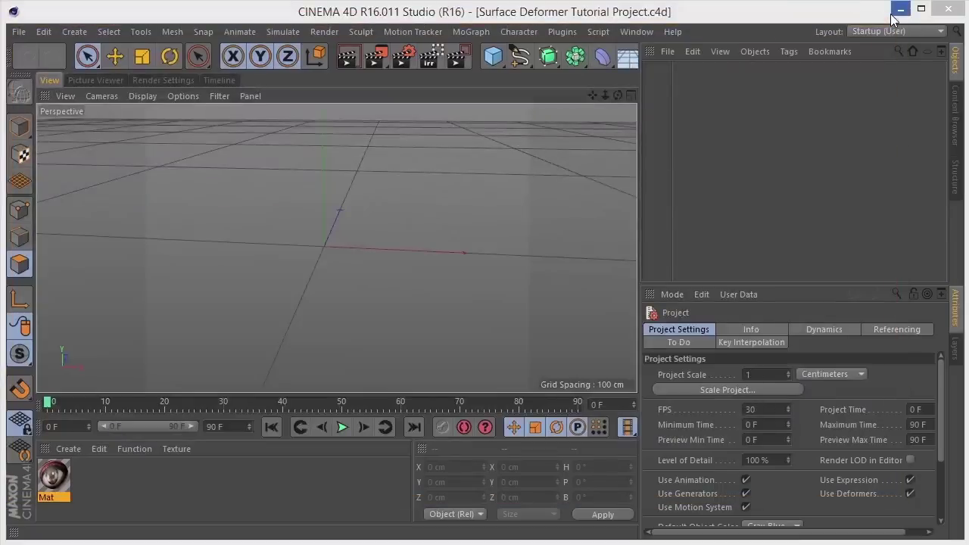
# - Set the render output to the HDV/HDTV 720 29.97 film/video preset with All Frames as the frame range, and return to the viewport
pyautogui.click(163, 80)
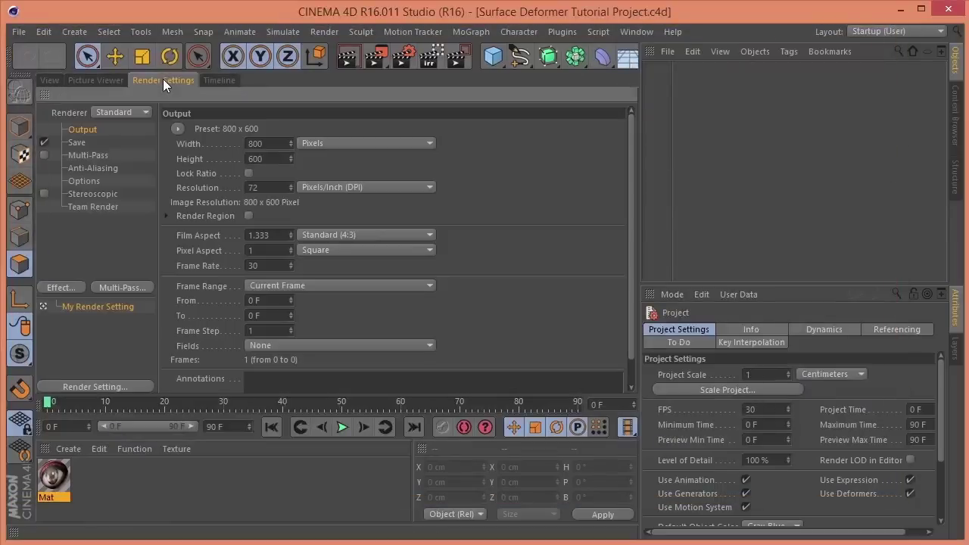
pyautogui.click(178, 129)
pyautogui.moveTo(211, 173)
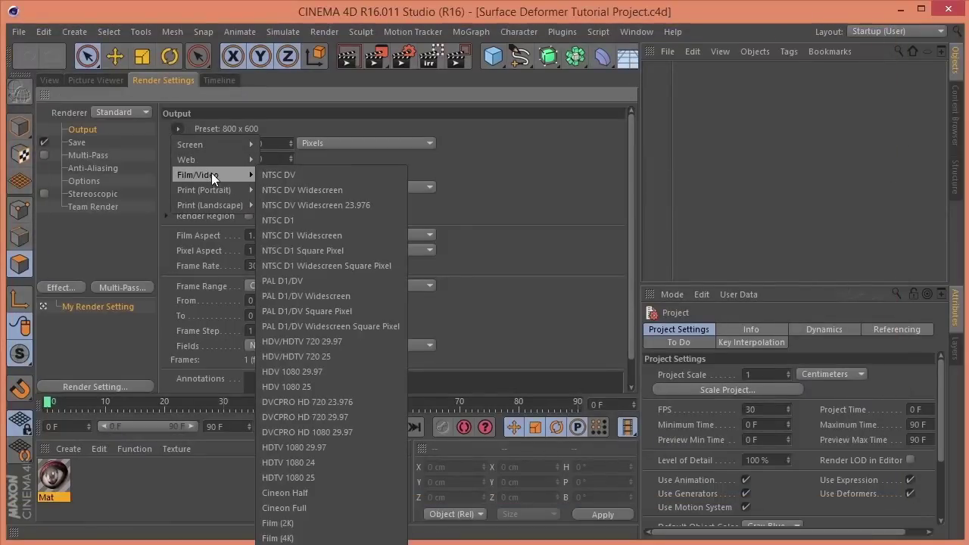
pyautogui.click(316, 339)
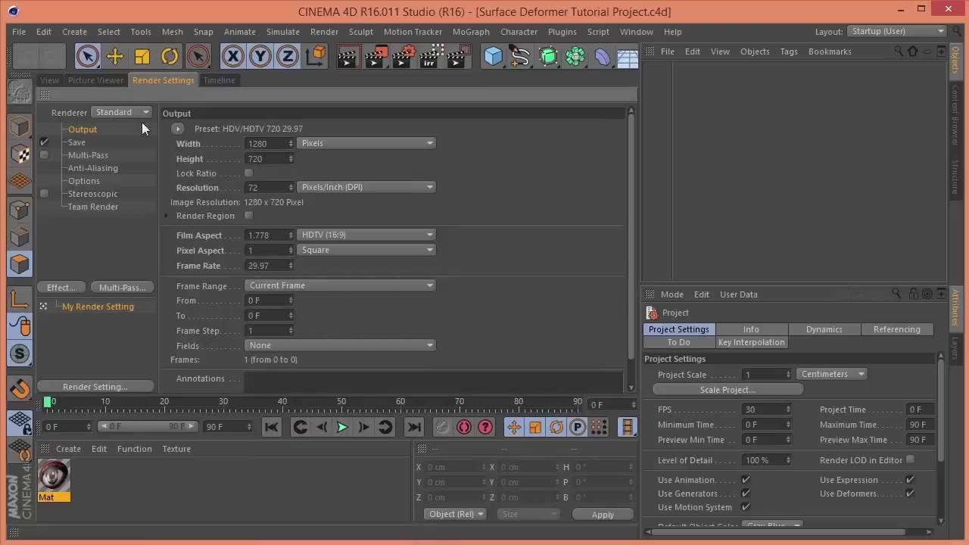
pyautogui.click(300, 285)
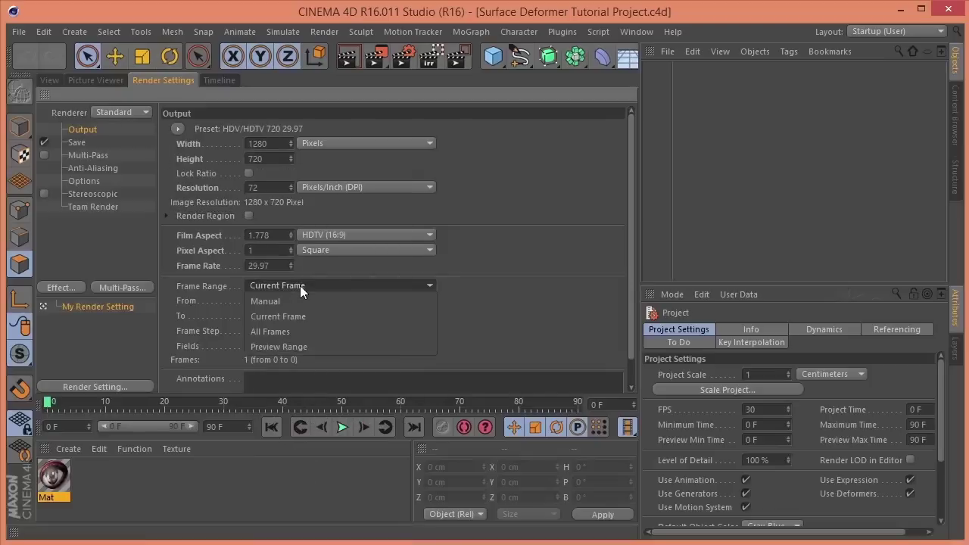
pyautogui.click(276, 332)
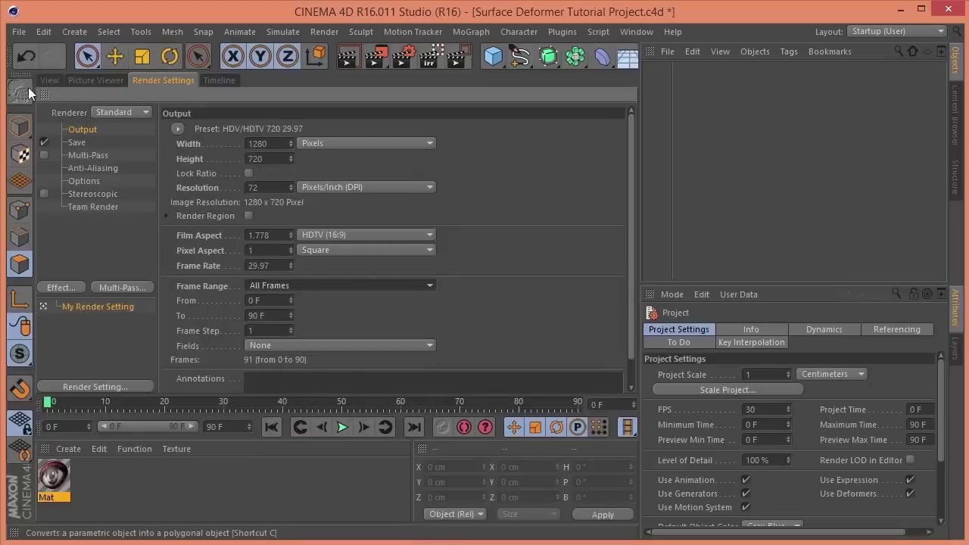
pyautogui.click(50, 80)
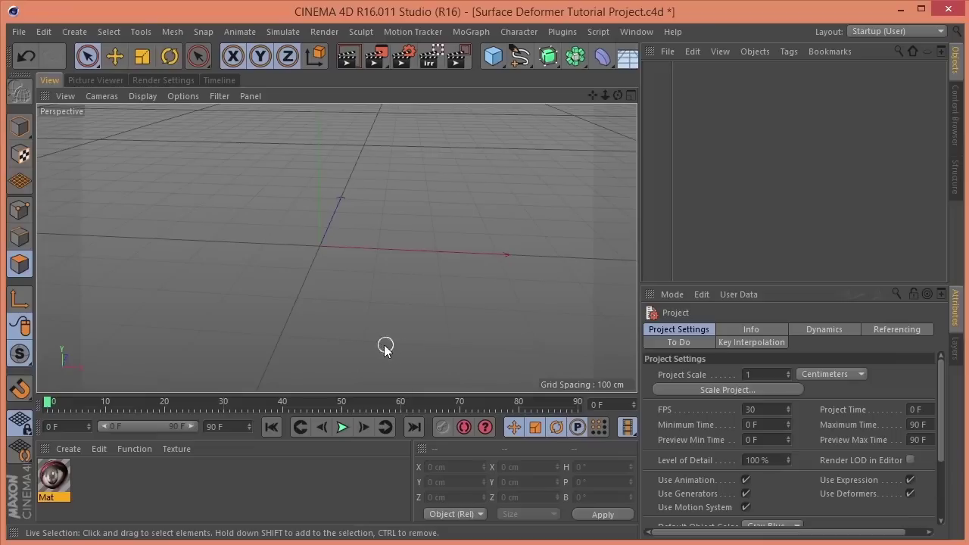
# - Extend the project timeline to 150 frames and stretch the preview range over its full length
pyautogui.click(227, 426)
pyautogui.write('30')
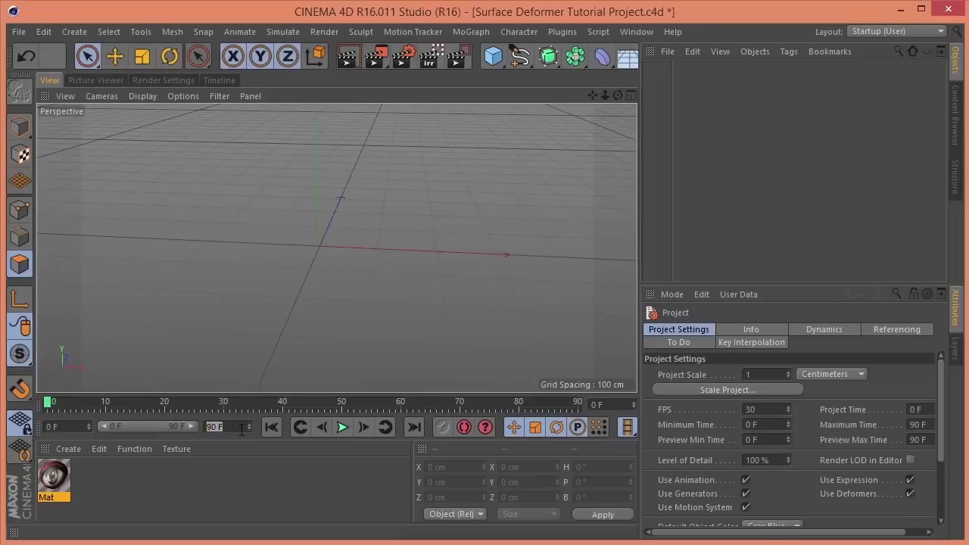
pyautogui.write('150')
pyautogui.press('Return')
pyautogui.click(271, 475)
pyautogui.doubleClick(160, 428)
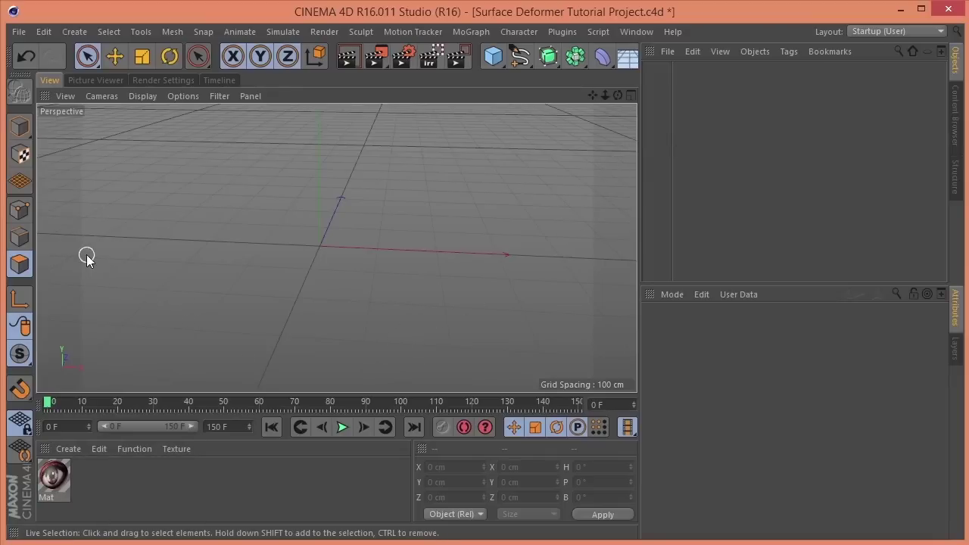
# - Set the opacity of the viewport's tinted border to 100% in the view configuration
pyautogui.hotkey('alt', 'v')
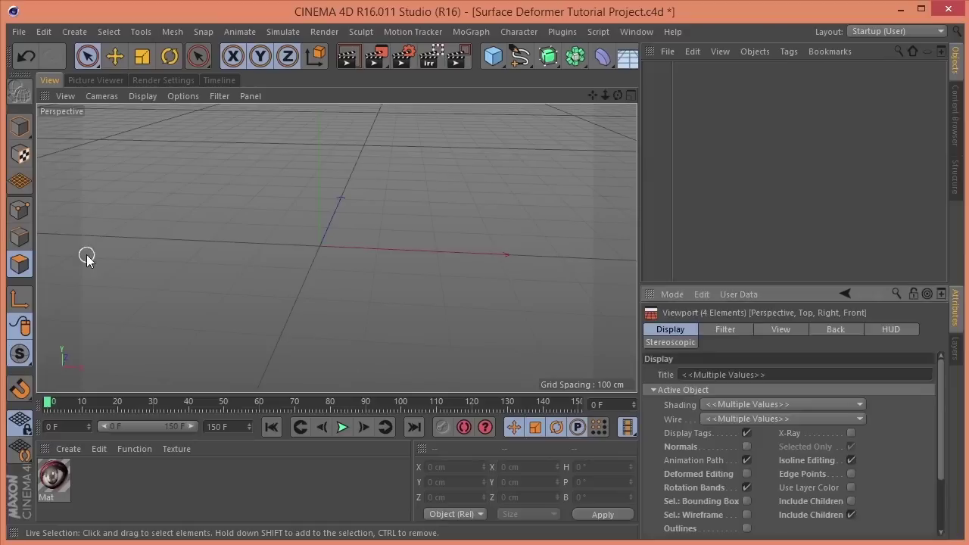
pyautogui.click(769, 328)
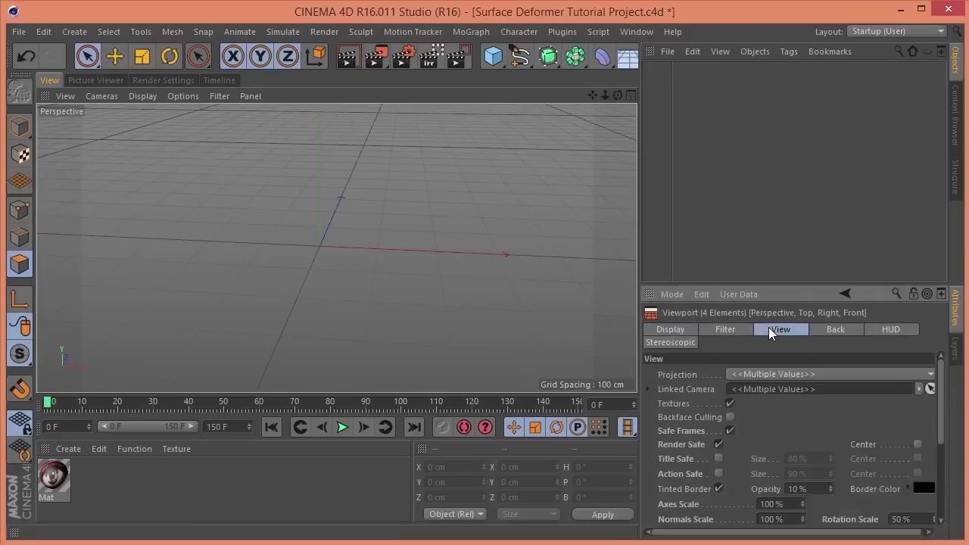
pyautogui.moveTo(830, 488); pyautogui.dragTo(831, 458)
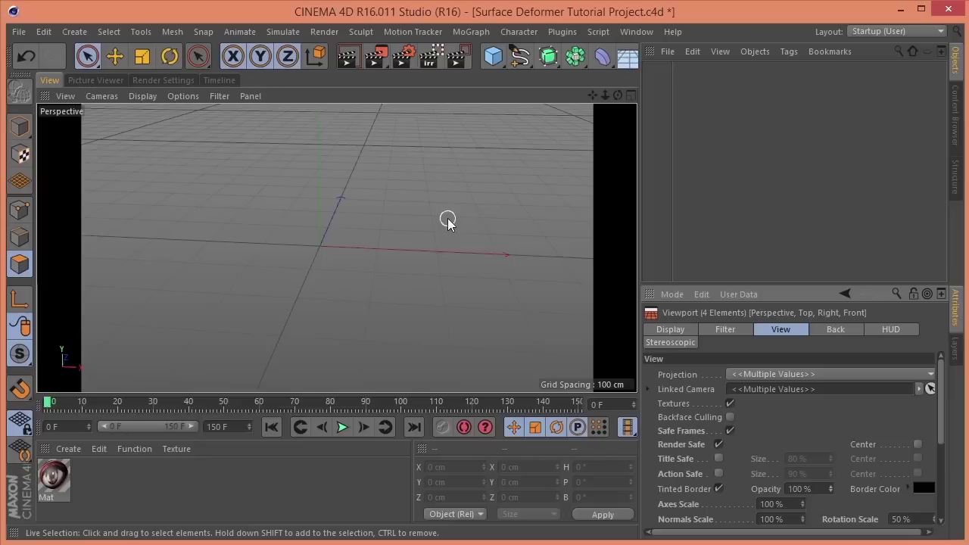
# - Add a Landscape object, increase its height to 116 cm and raise it above the grid
pyautogui.click(492, 56)
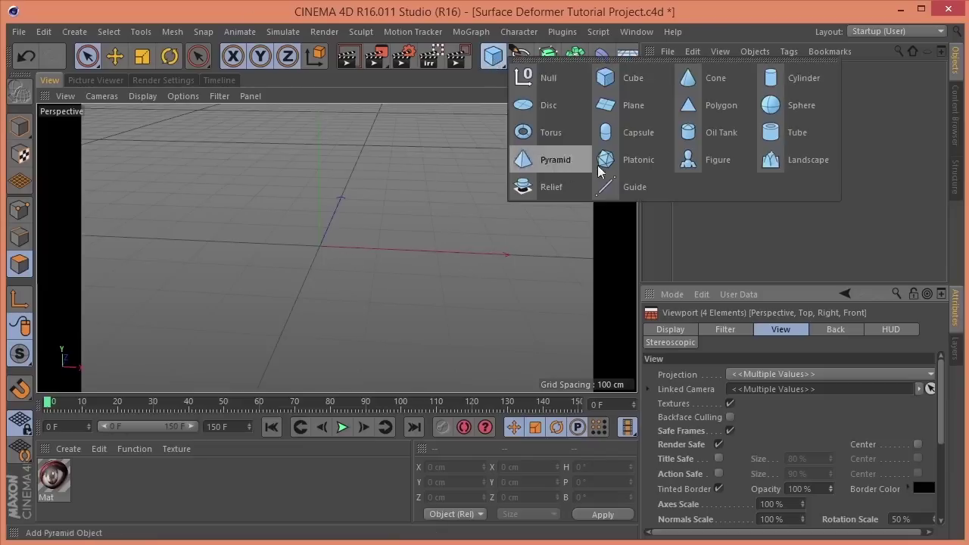
pyautogui.click(814, 161)
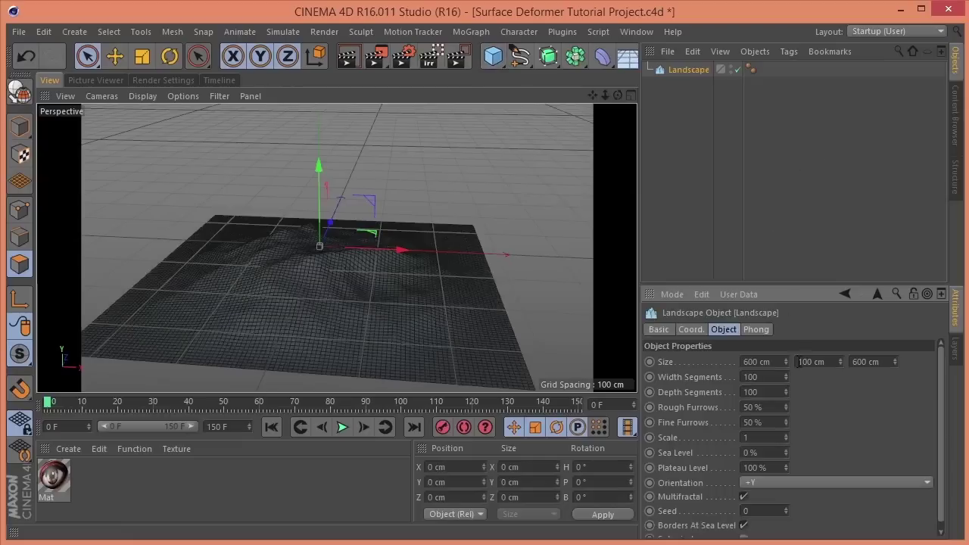
pyautogui.moveTo(837, 362); pyautogui.dragTo(839, 355)
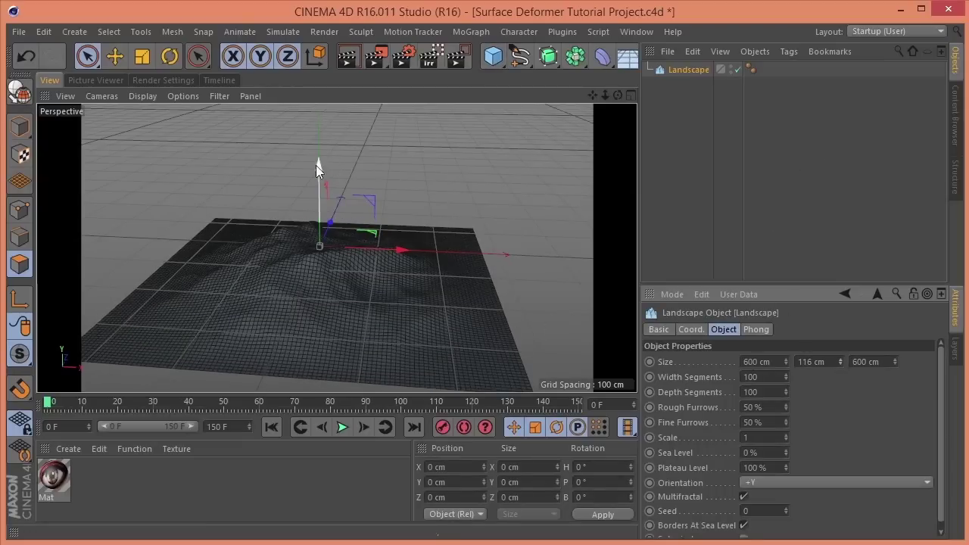
pyautogui.moveTo(316, 165); pyautogui.dragTo(328, 131)
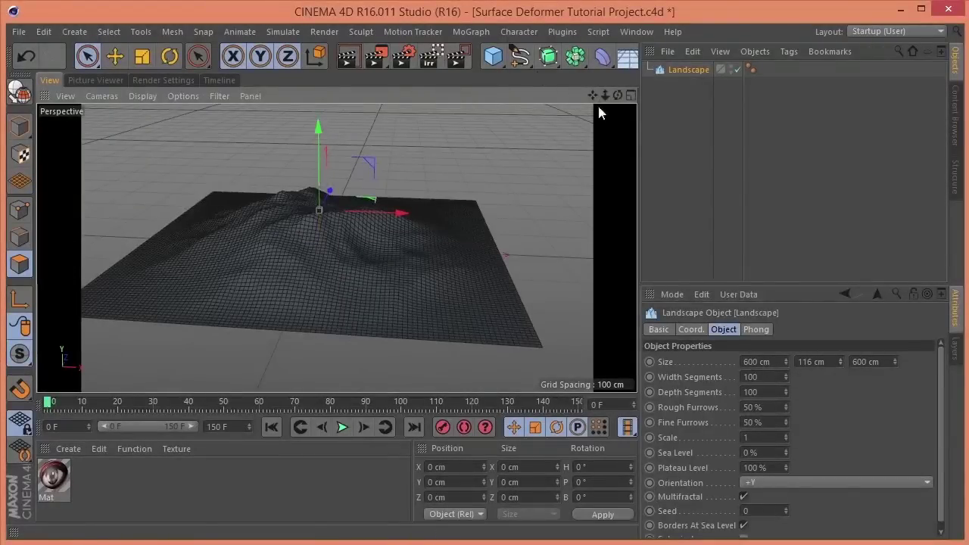
# - Add a Floor object and raise it slightly so that it covers the landscape's lower edges
pyautogui.click(629, 65)
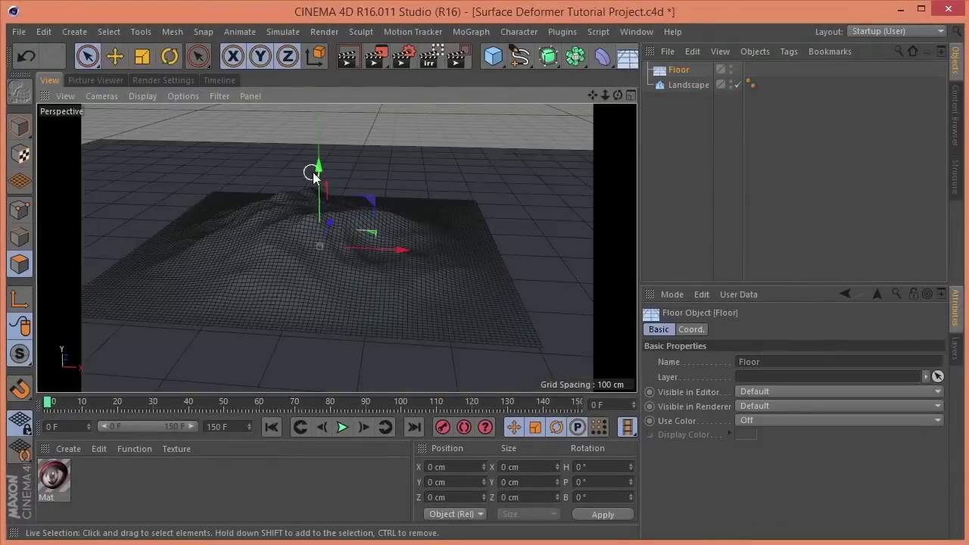
pyautogui.moveTo(318, 168); pyautogui.dragTo(317, 165)
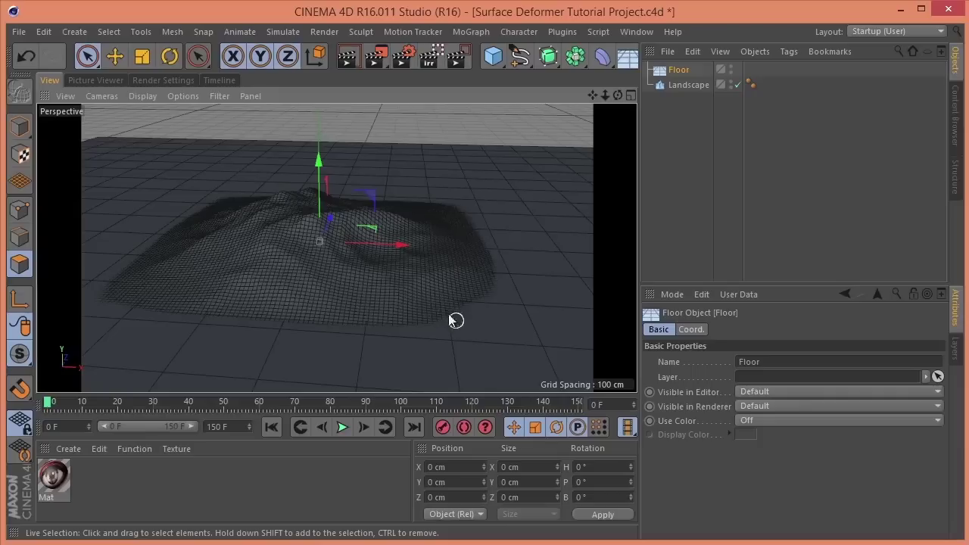
pyautogui.scroll(2, 320, 255)
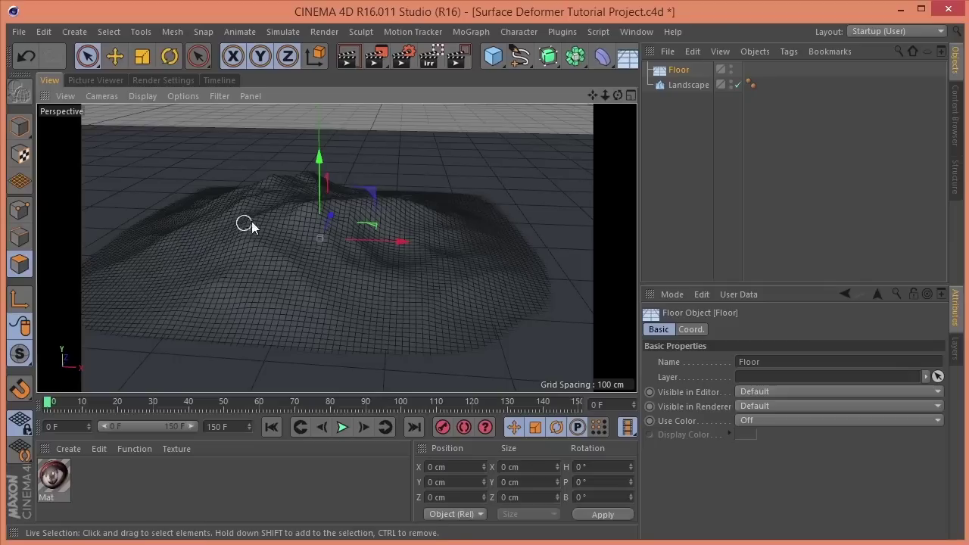
# - Add a cube, size it to 66 cm in X, 5 cm in Y and 19 cm in Z, and lift it above the landscape
pyautogui.click(494, 58)
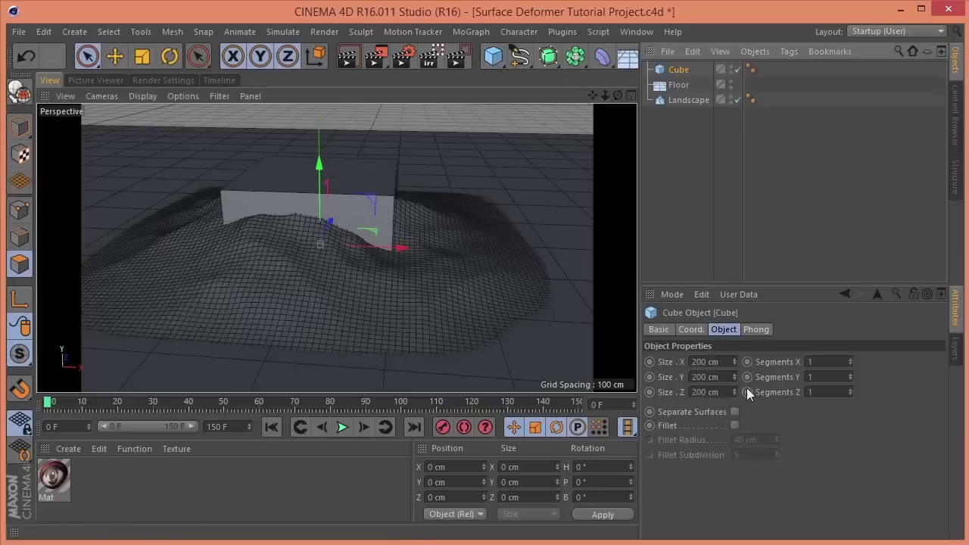
pyautogui.moveTo(734, 361); pyautogui.dragTo(734, 390)
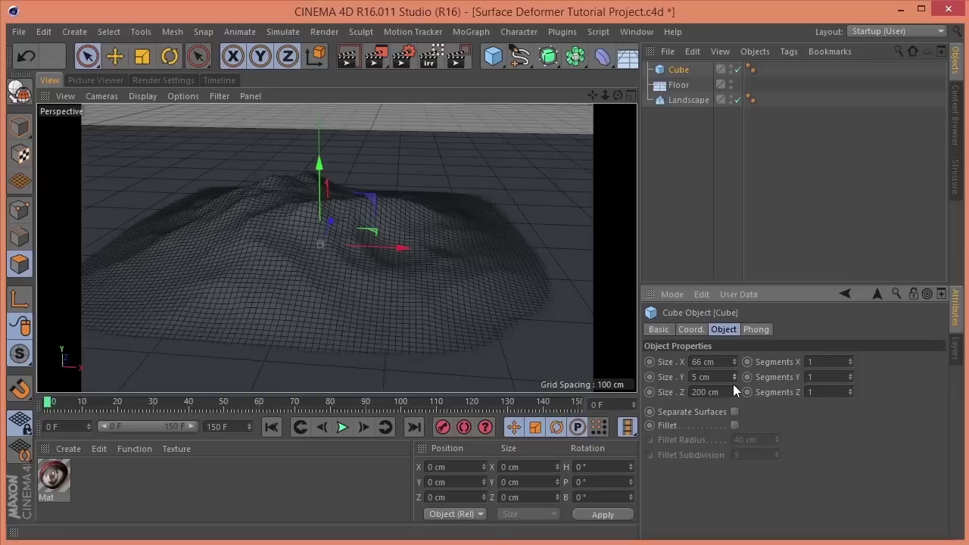
pyautogui.moveTo(321, 162); pyautogui.dragTo(318, 94)
pyautogui.moveTo(733, 391); pyautogui.dragTo(733, 400)
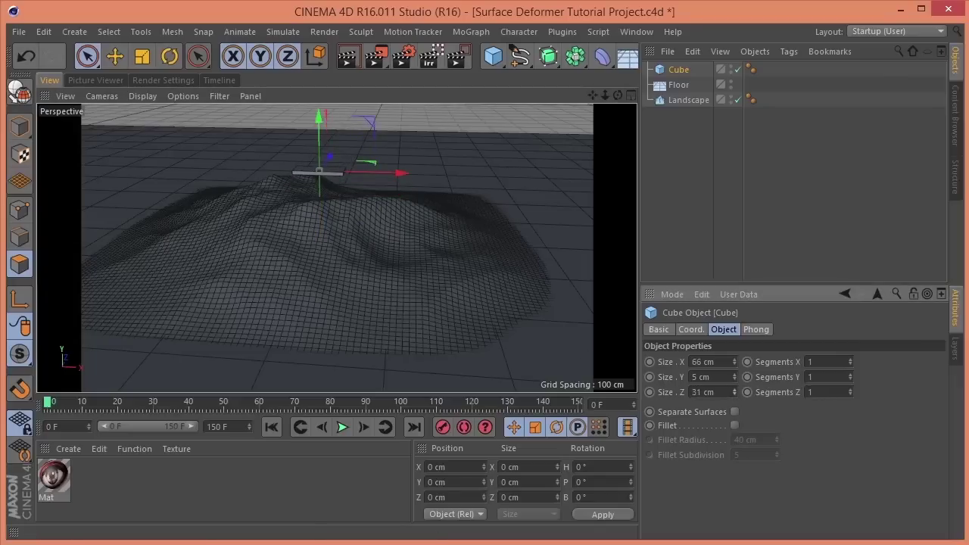
pyautogui.scroll(5, 320, 162)
pyautogui.scroll(-5, 303, 201)
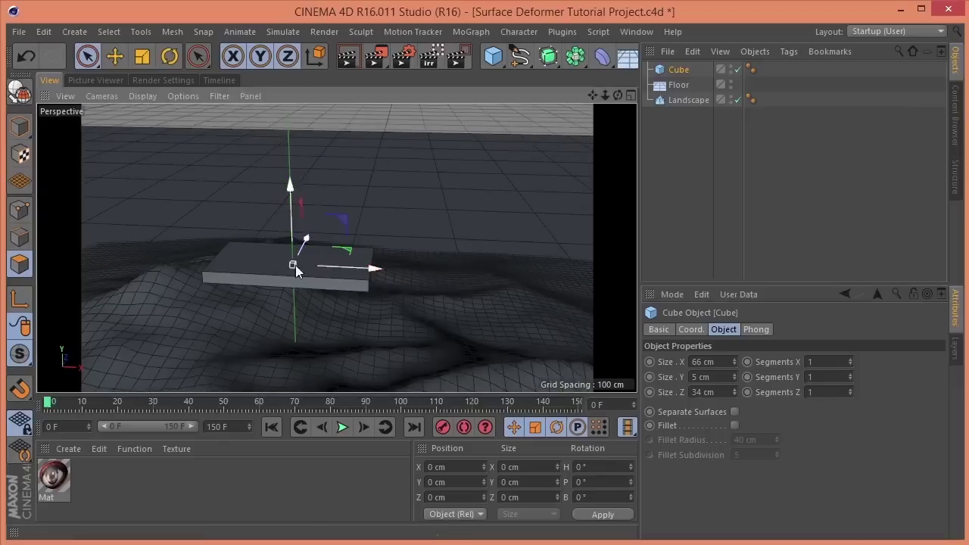
pyautogui.scroll(3, 282, 273)
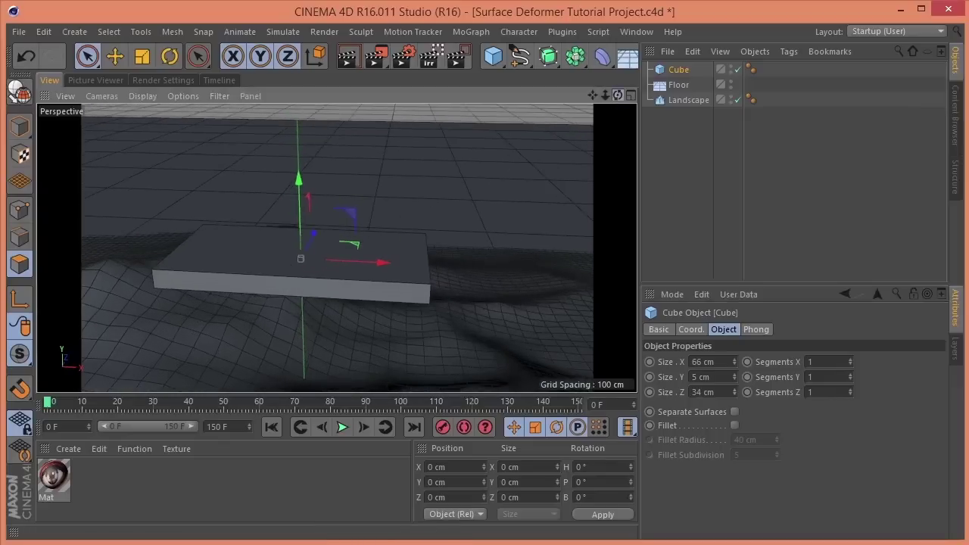
pyautogui.moveTo(618, 95); pyautogui.dragTo(631, 199)
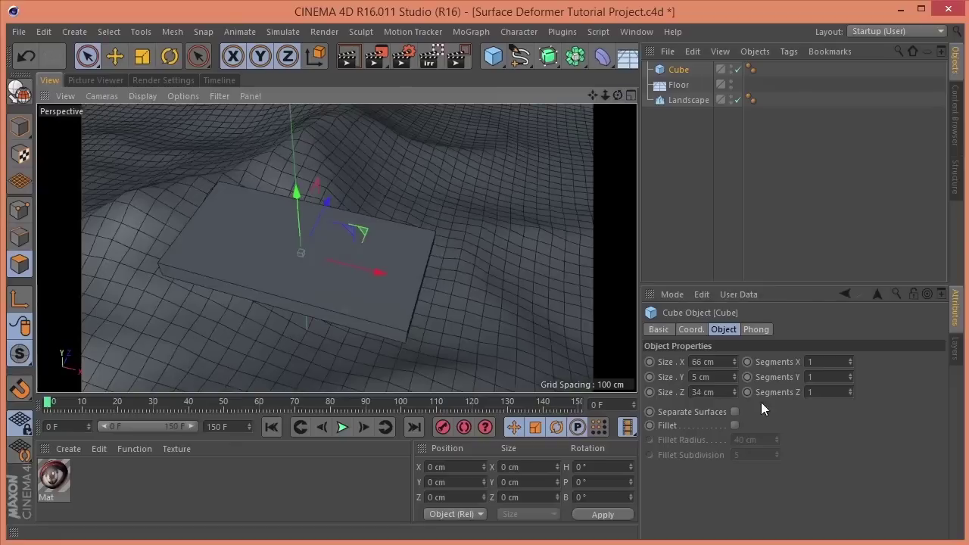
pyautogui.moveTo(734, 392); pyautogui.dragTo(734, 415)
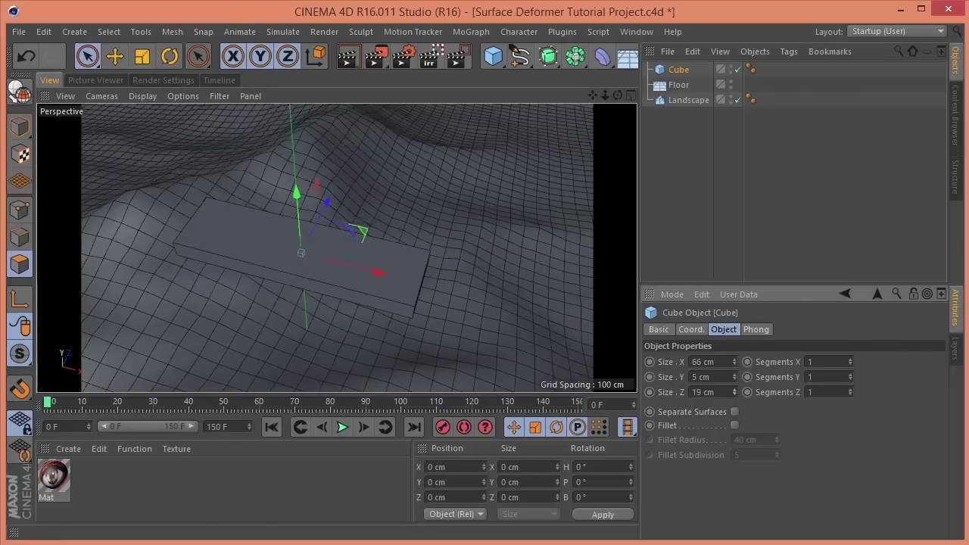
# - Set the viewport display to Gouraud Shading (Lines)
pyautogui.click(152, 79)
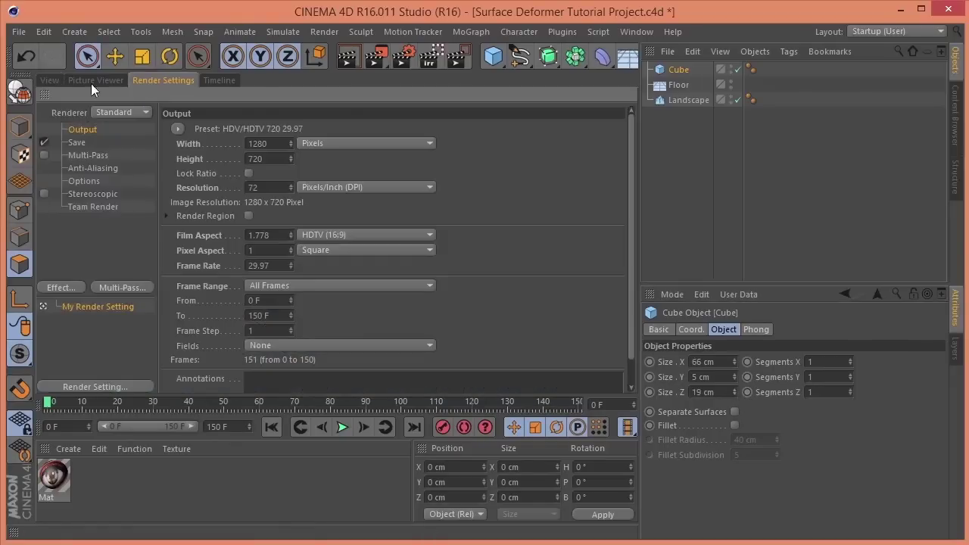
pyautogui.click(49, 79)
pyautogui.click(141, 96)
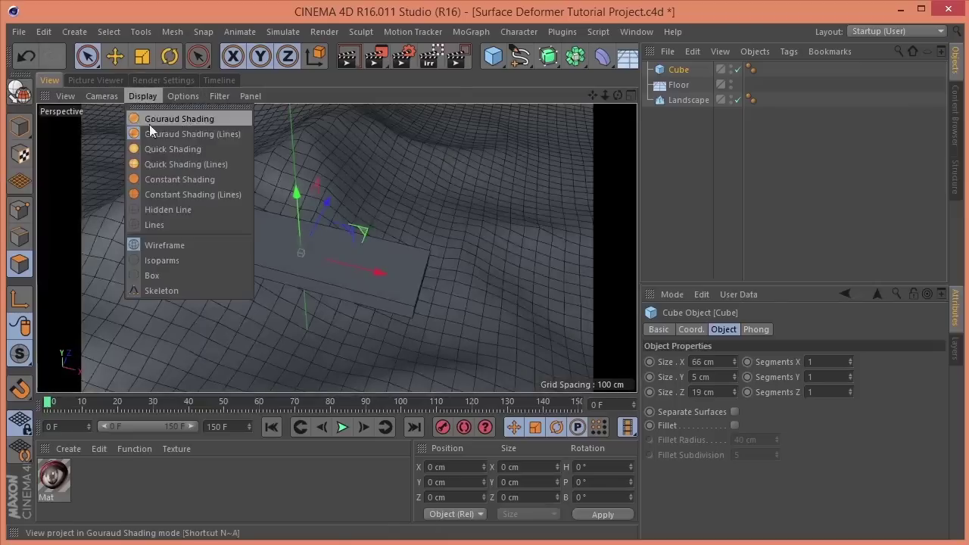
pyautogui.click(160, 134)
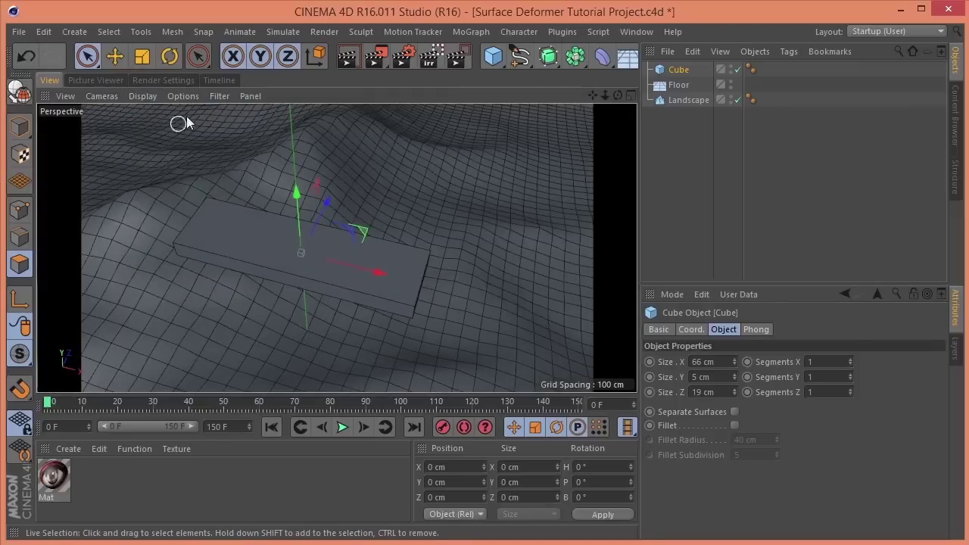
# - Subdivide the cube into 11 segments in X, 2 in Y and 5 in Z
pyautogui.click(850, 359)
pyautogui.click(850, 359)
pyautogui.click(850, 359)
pyautogui.click(850, 358)
pyautogui.click(850, 358)
pyautogui.click(850, 359)
pyautogui.click(850, 359)
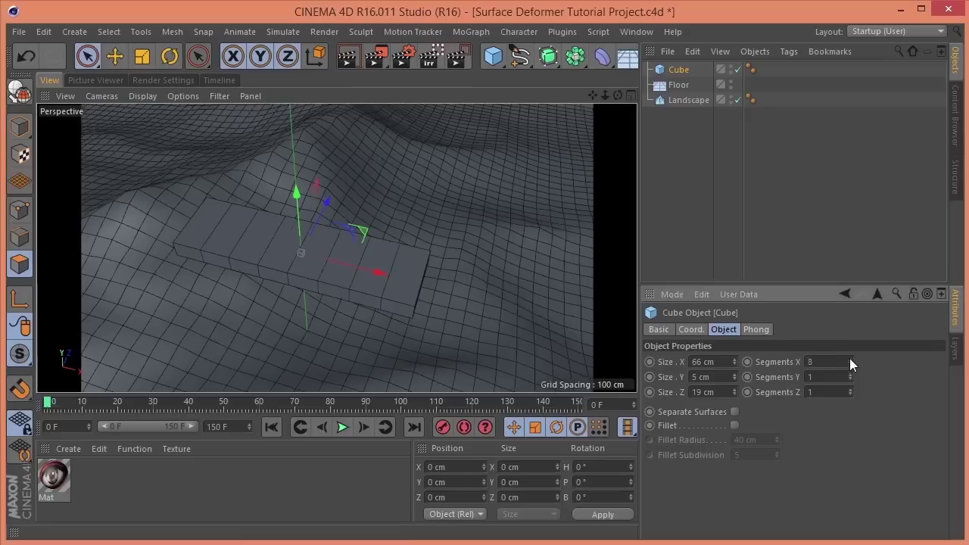
pyautogui.click(850, 359)
pyautogui.click(850, 359)
pyautogui.click(850, 359)
pyautogui.click(850, 374)
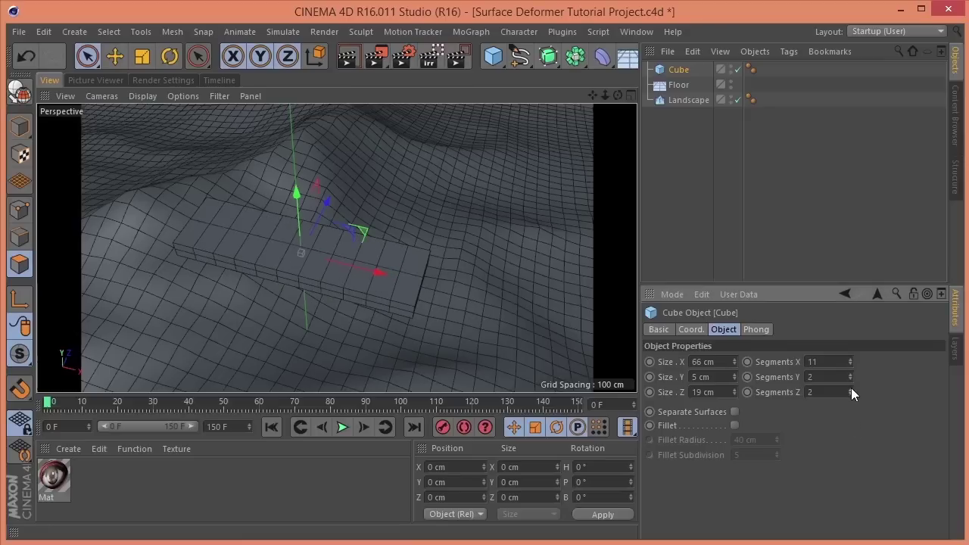
pyautogui.click(850, 388)
pyautogui.click(851, 389)
pyautogui.click(851, 389)
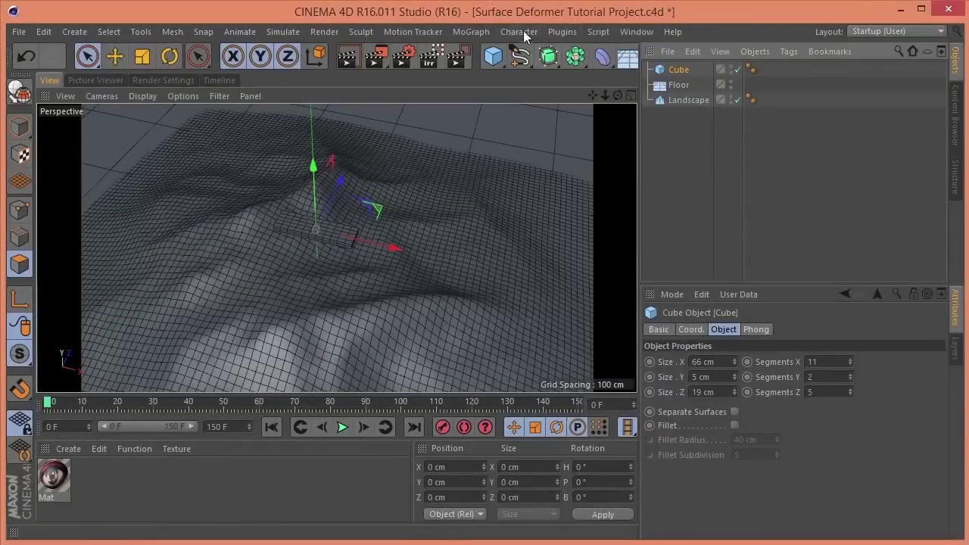
# - Add a Surface deformer and make it a child of the cube
pyautogui.click(602, 57)
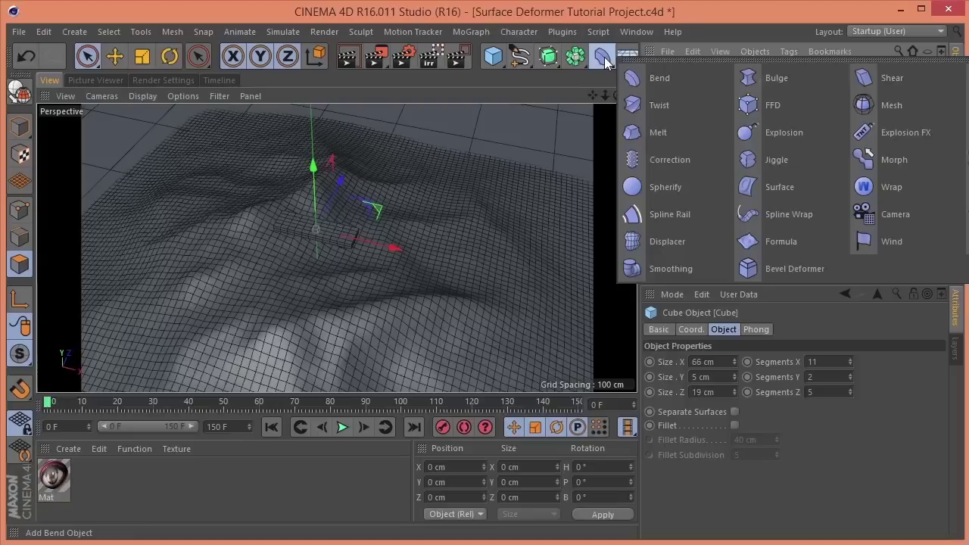
pyautogui.click(784, 193)
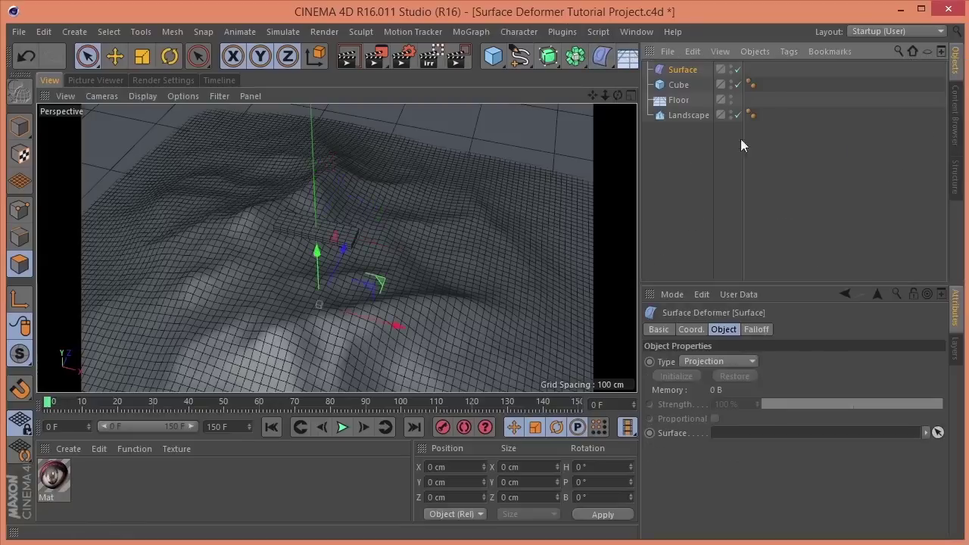
pyautogui.moveTo(679, 72); pyautogui.dragTo(686, 84)
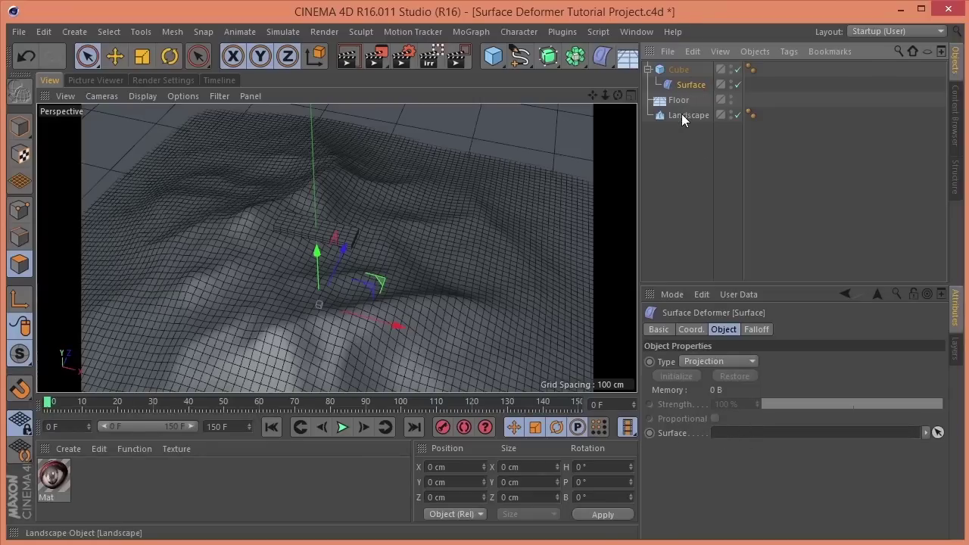
# - Assign the Landscape as the deformer's surface and set its type to Mapping (U,V)
pyautogui.moveTo(736, 304); pyautogui.dragTo(734, 430)
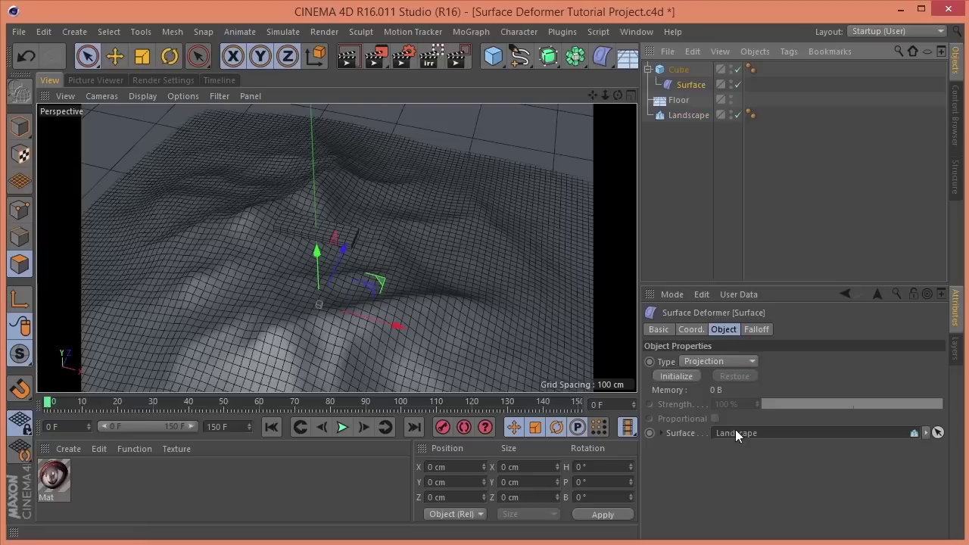
pyautogui.click(733, 360)
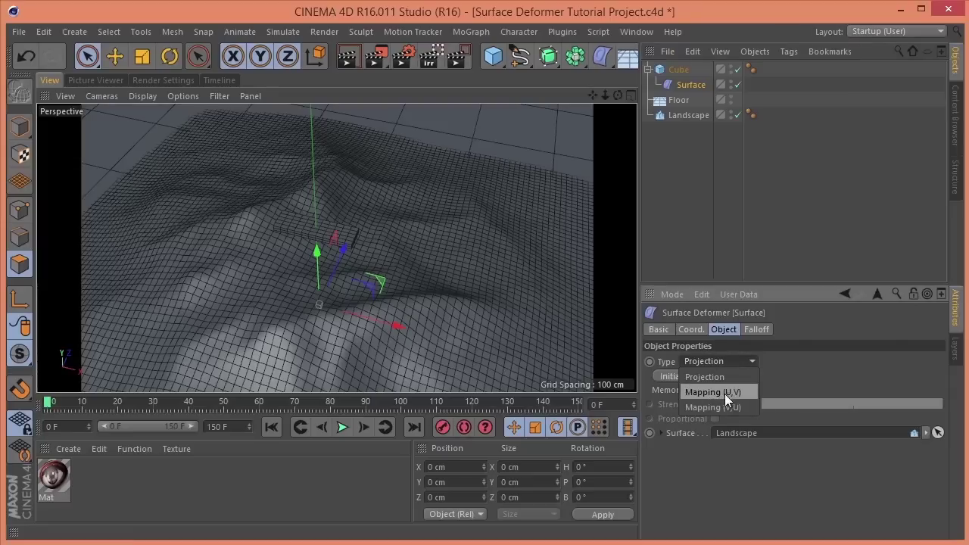
pyautogui.click(727, 391)
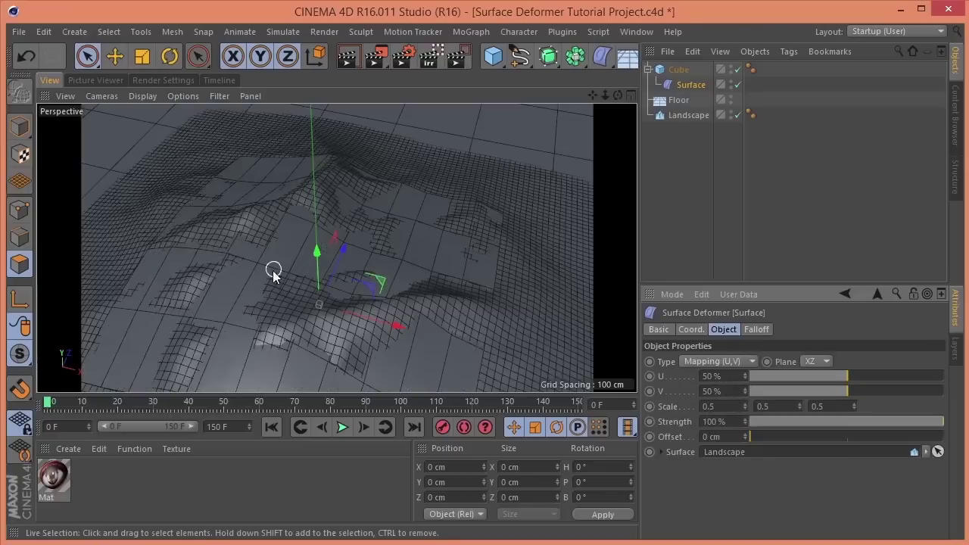
# - Reduce the Surface deformer's first two scale values to 0.05 and 0.03
pyautogui.moveTo(618, 95)
pyautogui.mouseDown()
pyautogui.moveTo(628, 132)
pyautogui.moveTo(620, 106)
pyautogui.moveTo(613, 114)
pyautogui.moveTo(617, 121)
pyautogui.moveTo(618, 95)
pyautogui.mouseUp()
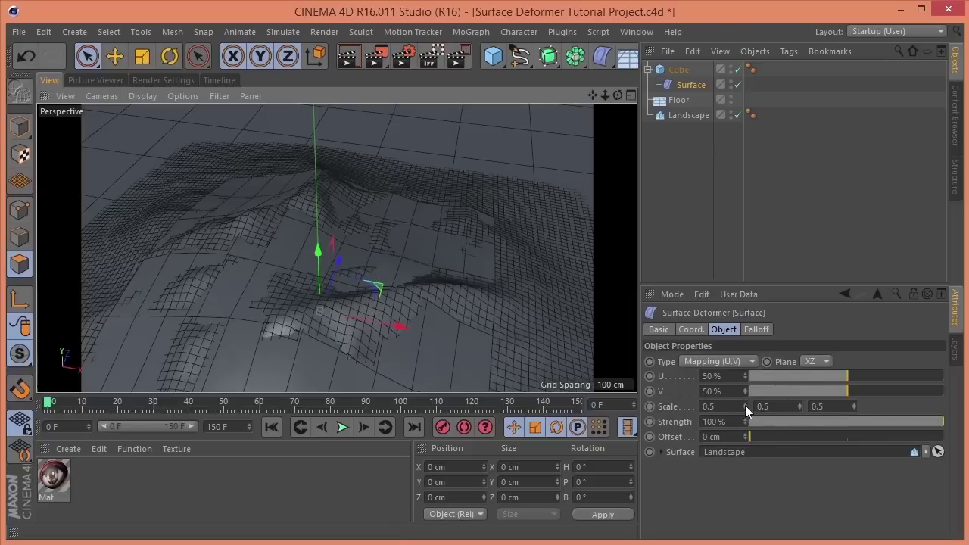
pyautogui.moveTo(744, 405); pyautogui.dragTo(800, 417)
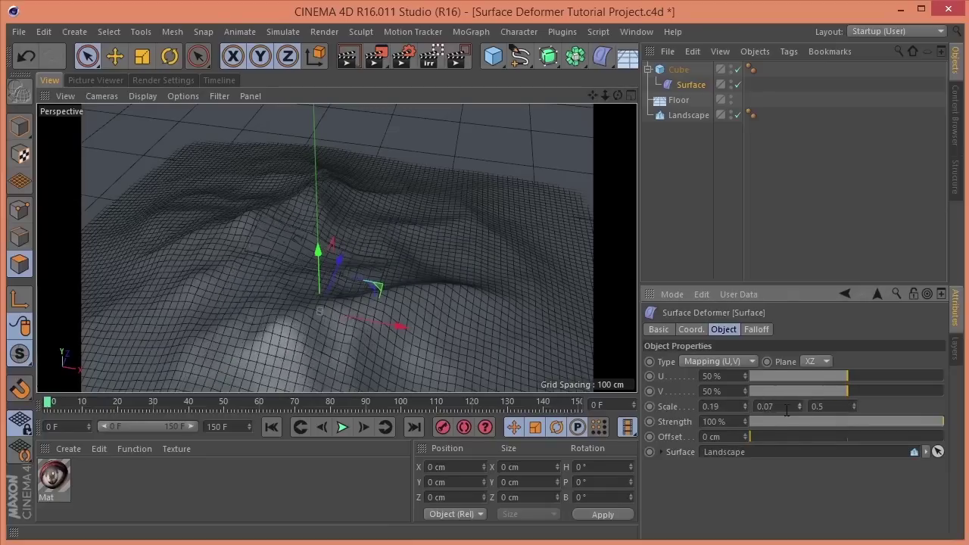
pyautogui.moveTo(744, 404); pyautogui.dragTo(746, 414)
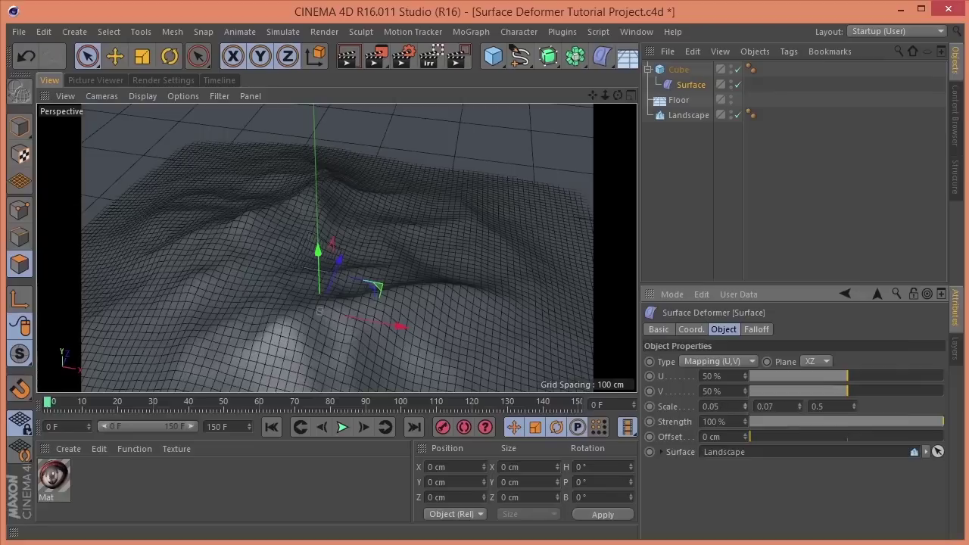
pyautogui.click(797, 408)
pyautogui.click(796, 408)
pyautogui.scroll(6, 333, 266)
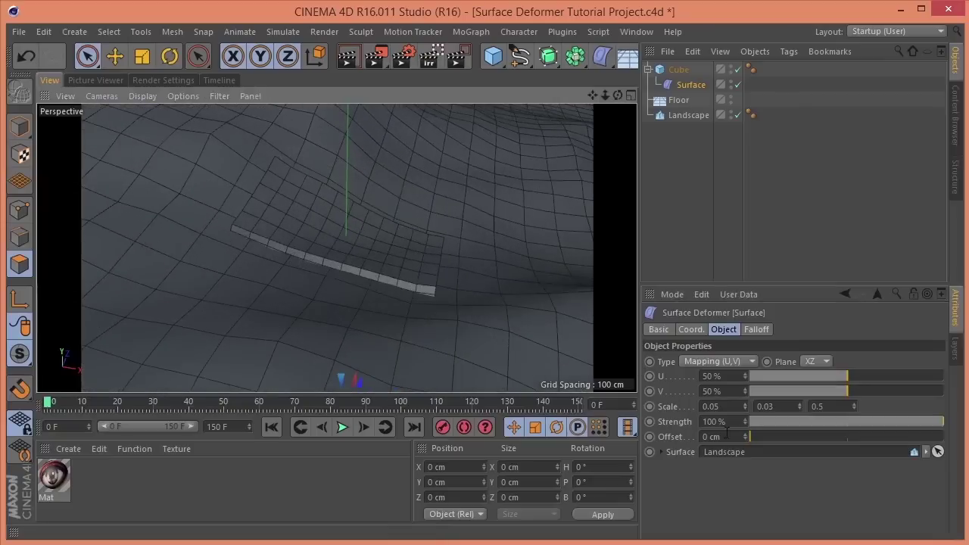
# - Set the Surface deformer's offset to 2 cm so that the cube rests on the landscape
pyautogui.moveTo(745, 433); pyautogui.dragTo(746, 434)
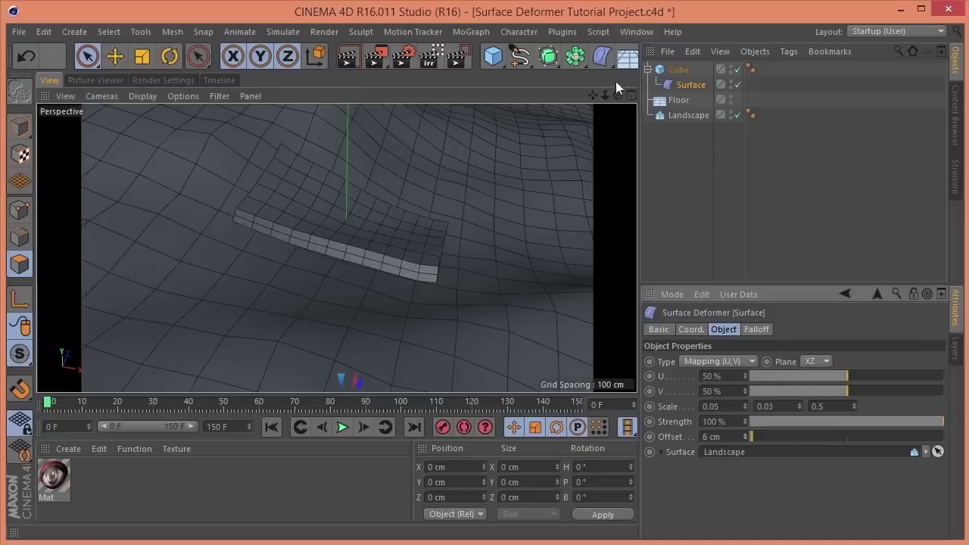
pyautogui.moveTo(618, 95); pyautogui.dragTo(636, 195)
pyautogui.moveTo(749, 438); pyautogui.dragTo(746, 438)
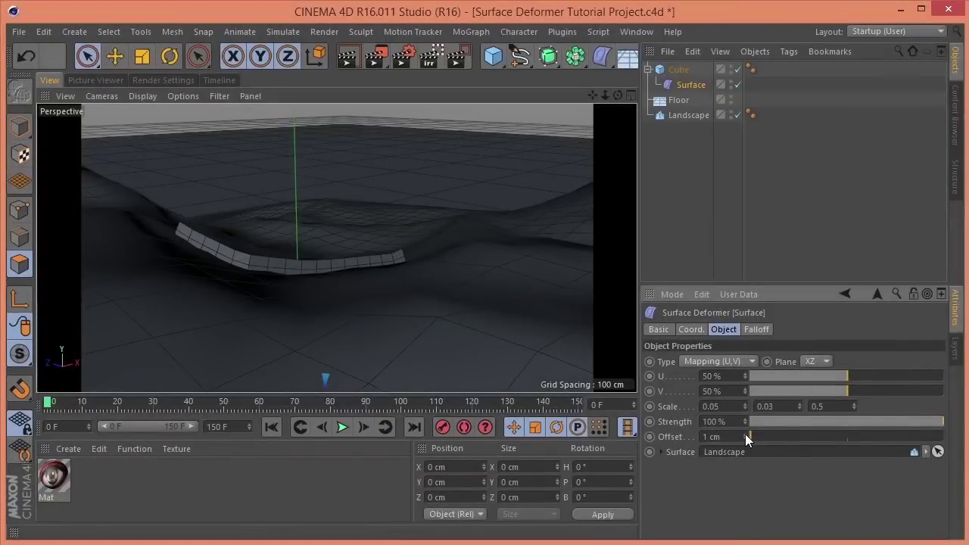
pyautogui.click(745, 434)
# - Disable the Surface deformer and convert the cube to an editable polygon object
pyautogui.moveTo(618, 95); pyautogui.dragTo(568, 117)
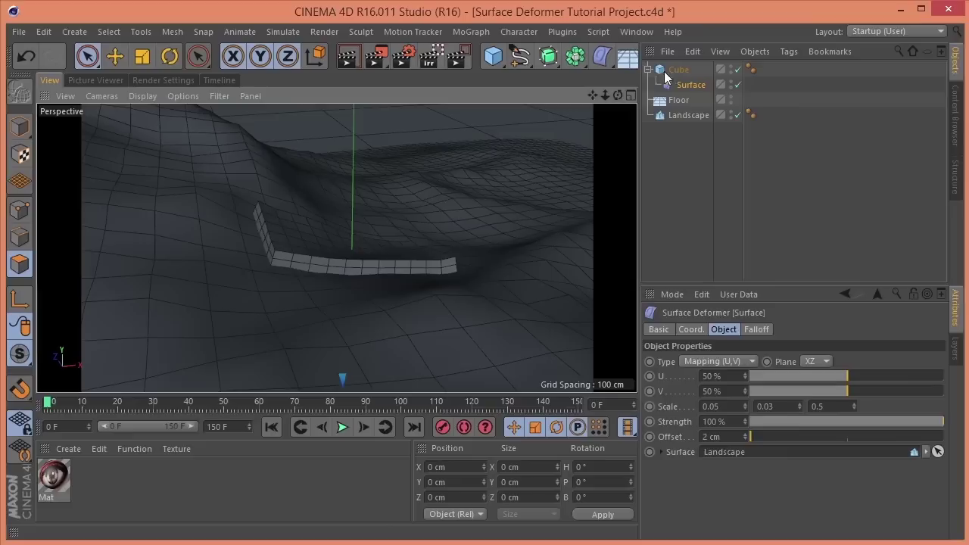
pyautogui.click(738, 84)
pyautogui.press('h')
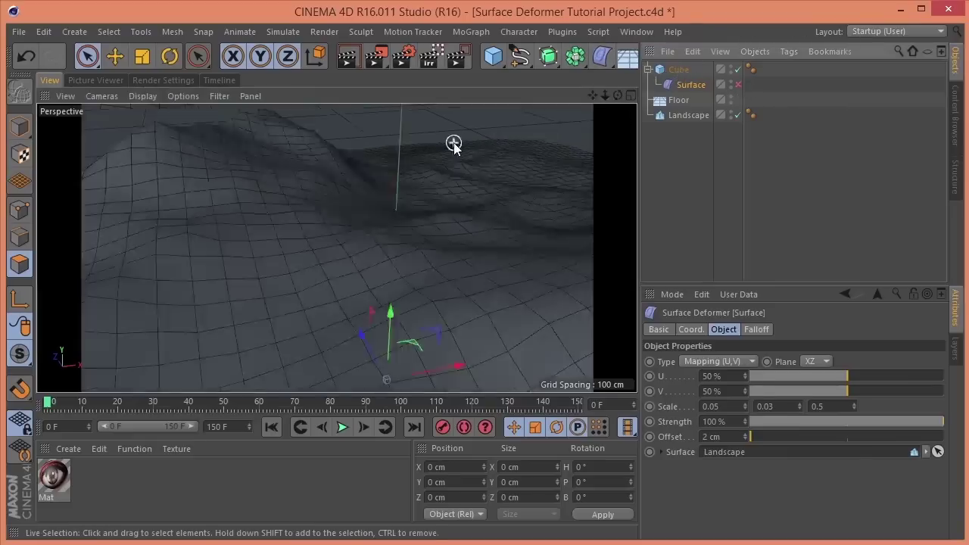
pyautogui.scroll(10, 446, 131)
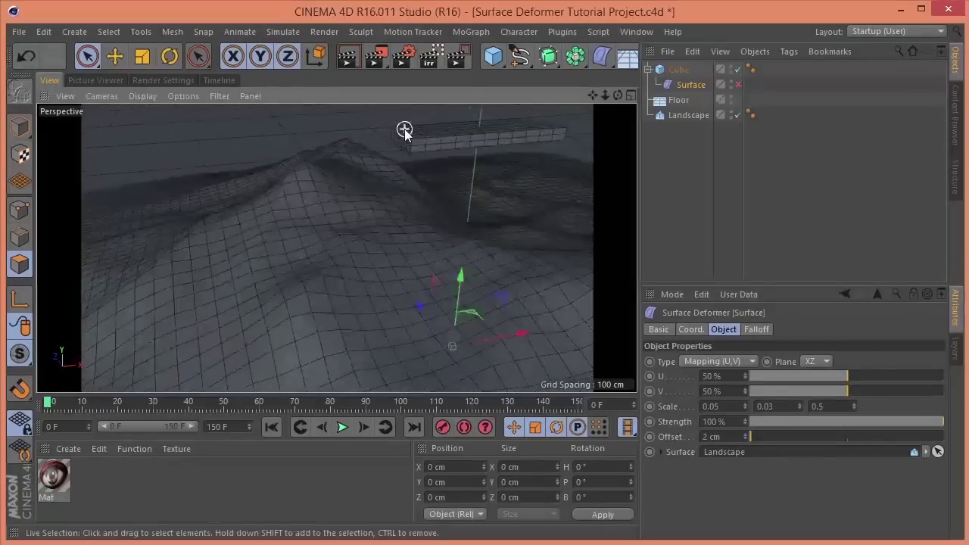
pyautogui.scroll(2, 415, 132)
pyautogui.moveTo(595, 96); pyautogui.dragTo(537, 127)
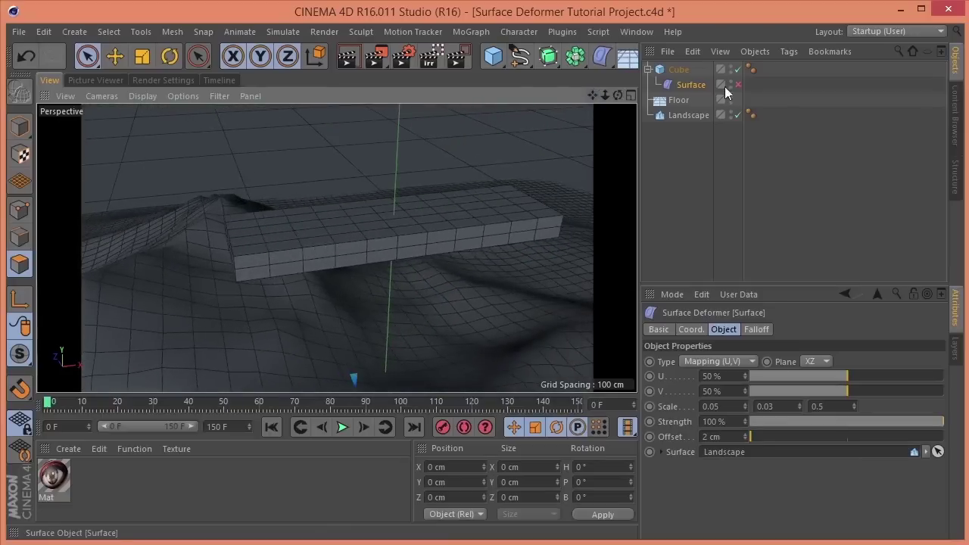
pyautogui.click(679, 70)
pyautogui.moveTo(617, 95)
pyautogui.mouseDown()
pyautogui.moveTo(606, 97)
pyautogui.moveTo(616, 93)
pyautogui.mouseUp()
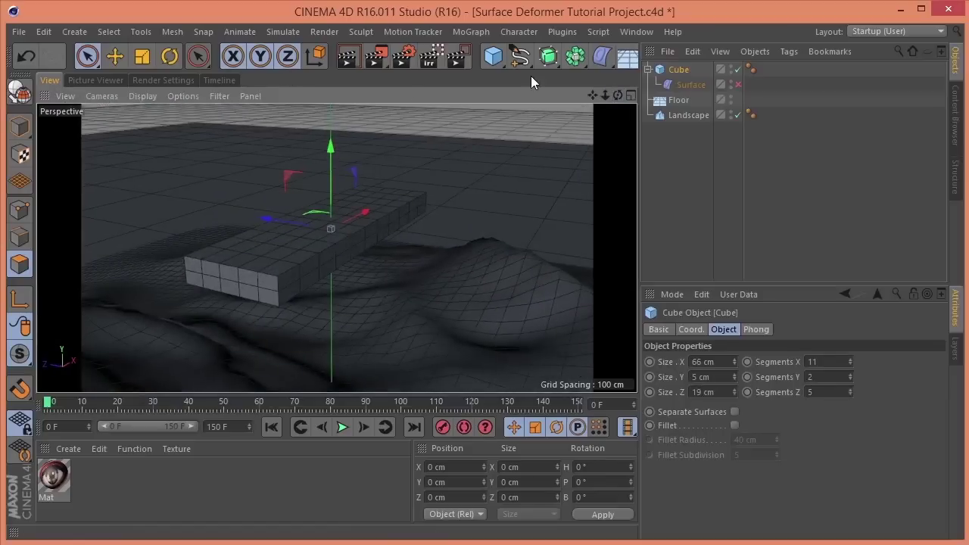
pyautogui.press('c')
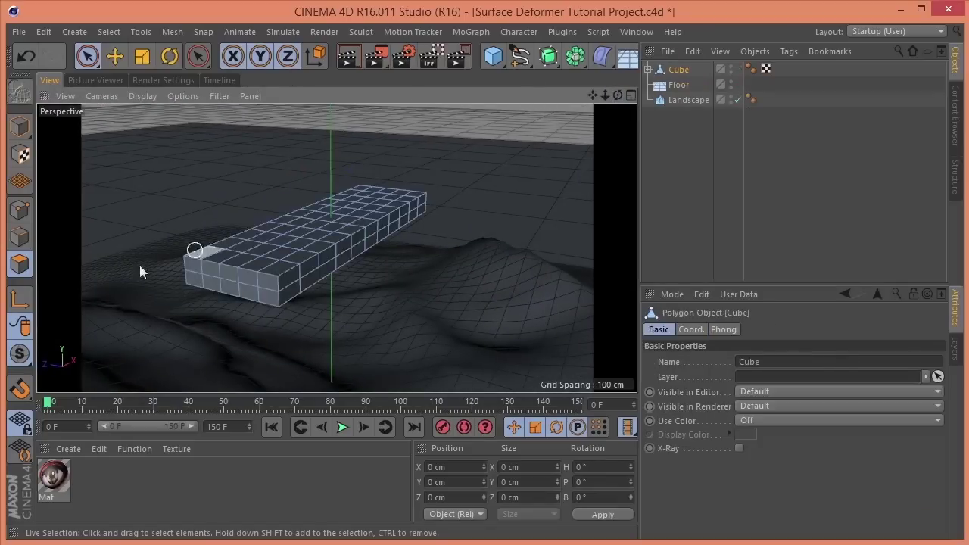
# - Switch to Point mode and select the points on the cube's end face at negative X
pyautogui.click(20, 208)
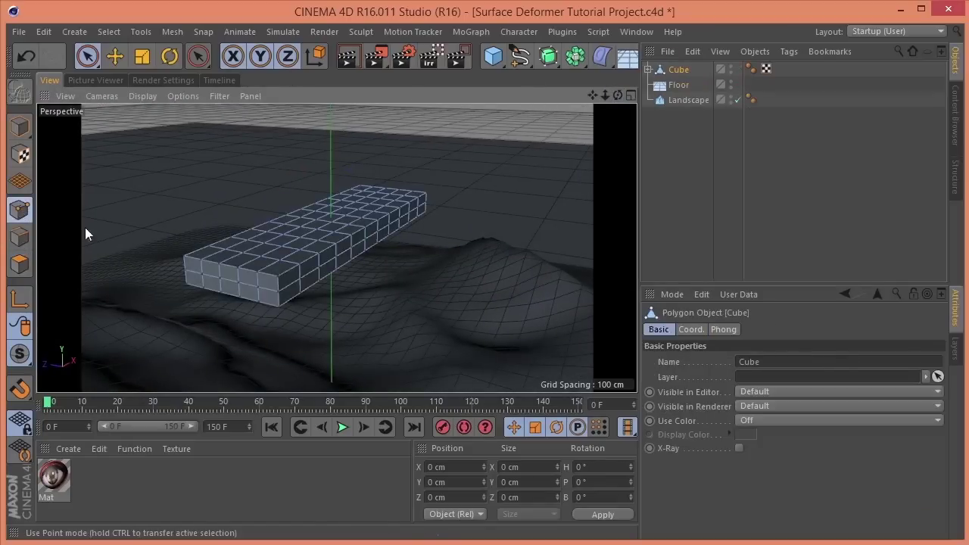
pyautogui.click(193, 258)
pyautogui.moveTo(196, 263)
pyautogui.mouseDown()
pyautogui.moveTo(249, 269)
pyautogui.moveTo(277, 296)
pyautogui.moveTo(182, 284)
pyautogui.moveTo(188, 274)
pyautogui.moveTo(259, 281)
pyautogui.mouseUp()
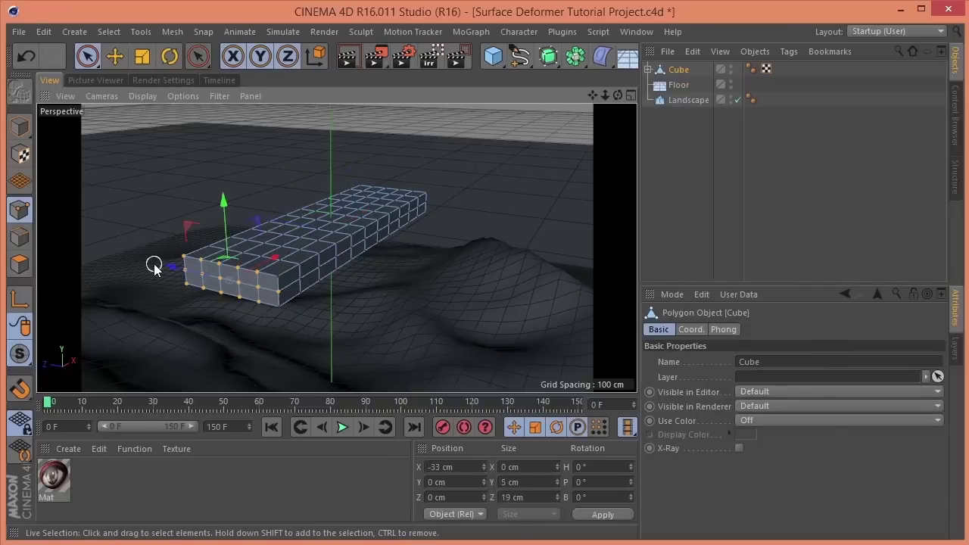
pyautogui.press('t')
pyautogui.moveTo(427, 202); pyautogui.dragTo(308, 287)
pyautogui.hotkey('ctrl', 'z')
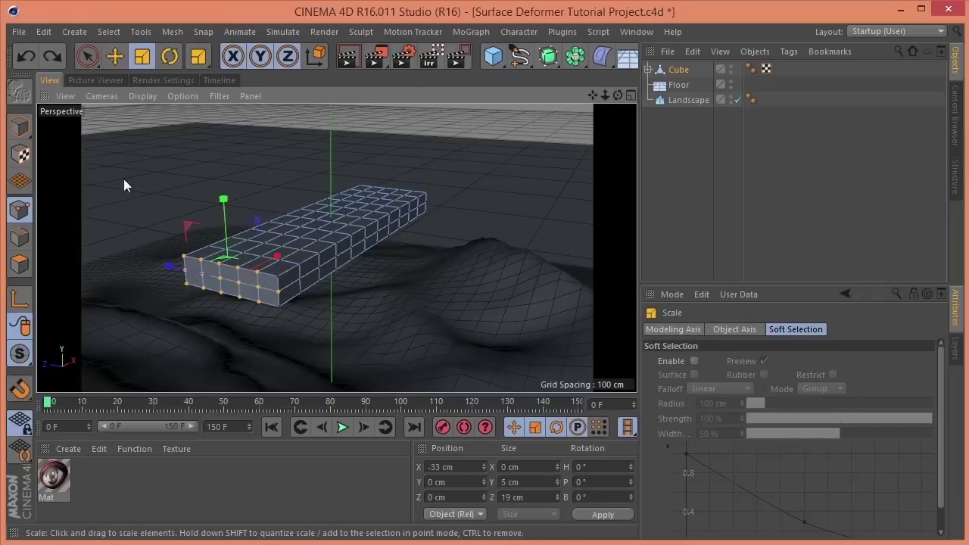
# - Add the missed corner points to the end-face selection and scale it down to about 1.5 cm in Y and 5.6 cm in Z
pyautogui.click(87, 56)
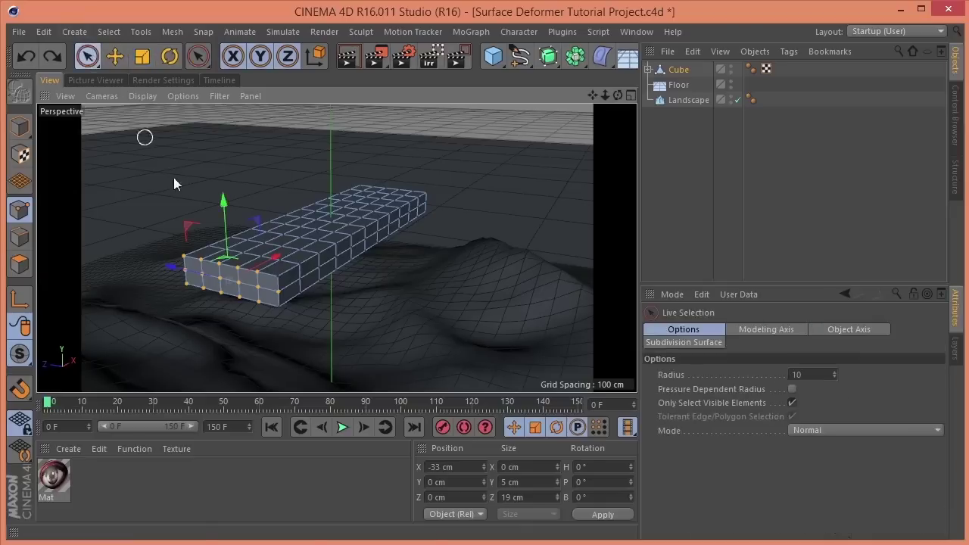
pyautogui.keyDown('shift'); pyautogui.click(277, 310); pyautogui.keyUp('shift')
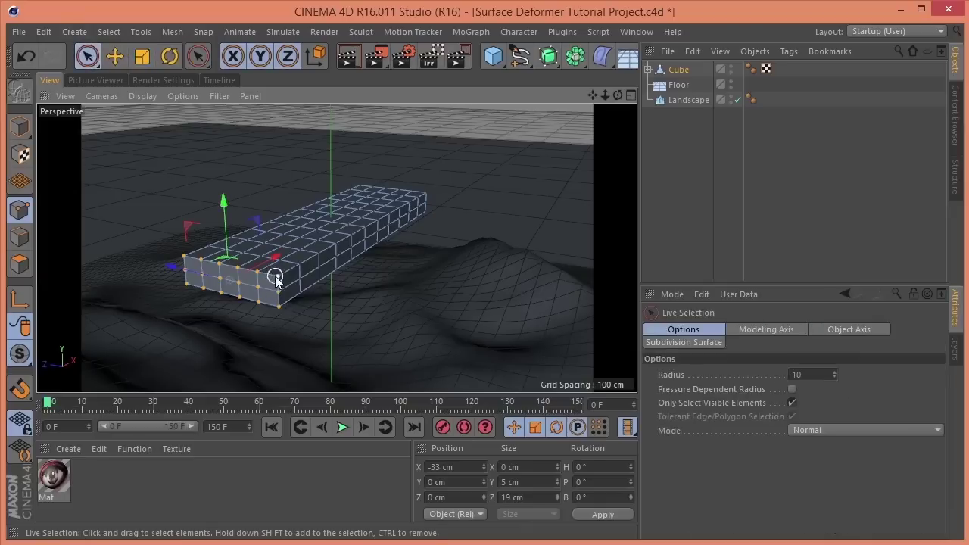
pyautogui.press('t')
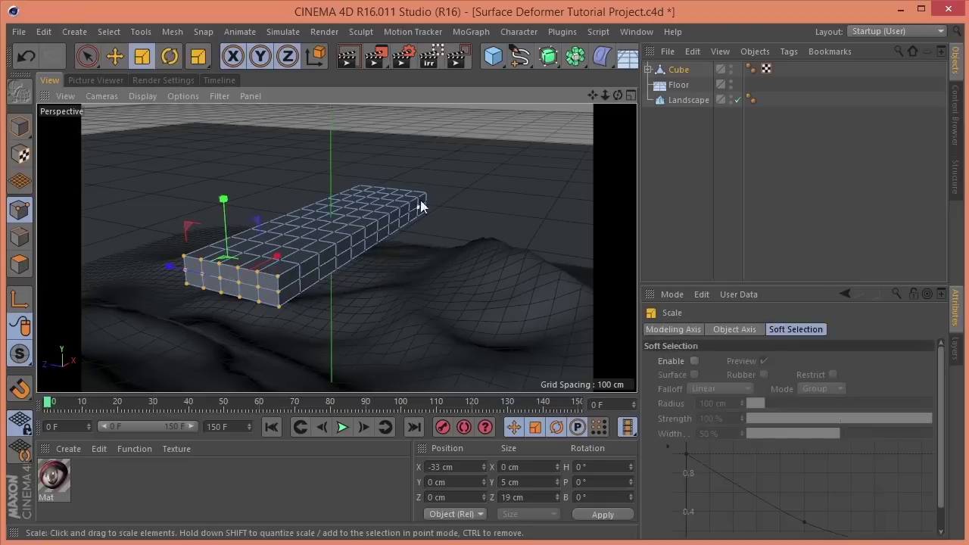
pyautogui.moveTo(421, 203); pyautogui.dragTo(102, 358)
# - Move the tapered end points outward until the cube is about 80 cm long in X, and return to Model mode
pyautogui.press('e')
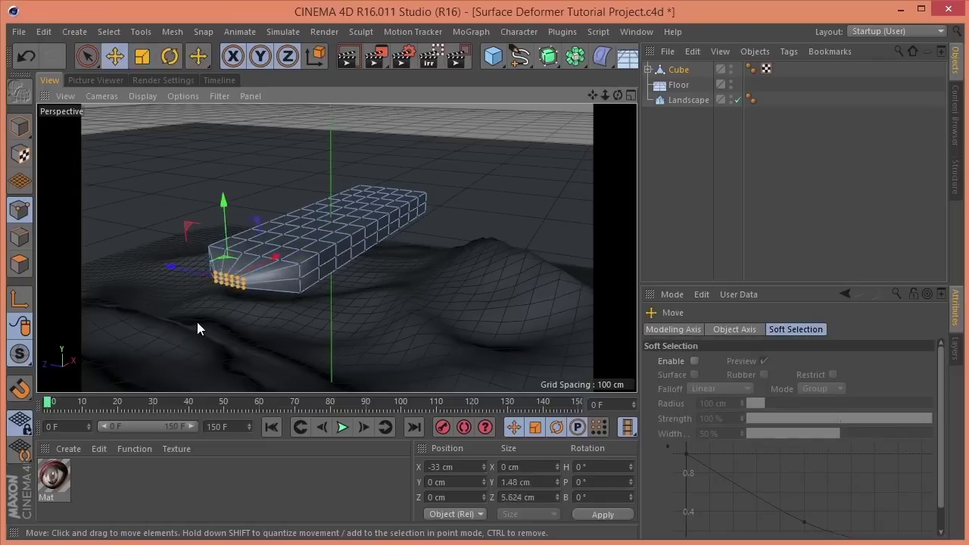
pyautogui.moveTo(274, 257); pyautogui.dragTo(217, 294)
pyautogui.click(20, 126)
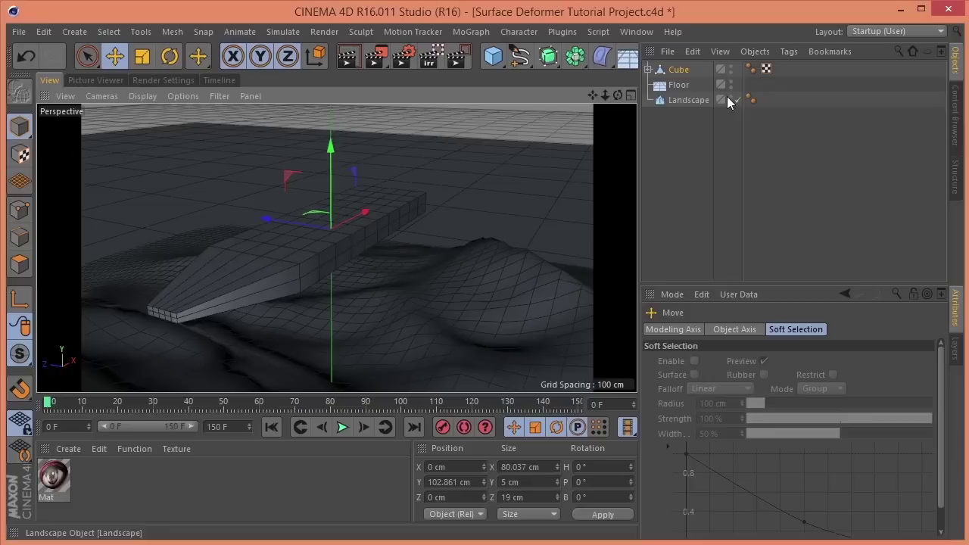
# - Expand the cube's hierarchy and re-enable the Surface deformer on the tapered shape
pyautogui.click(648, 68)
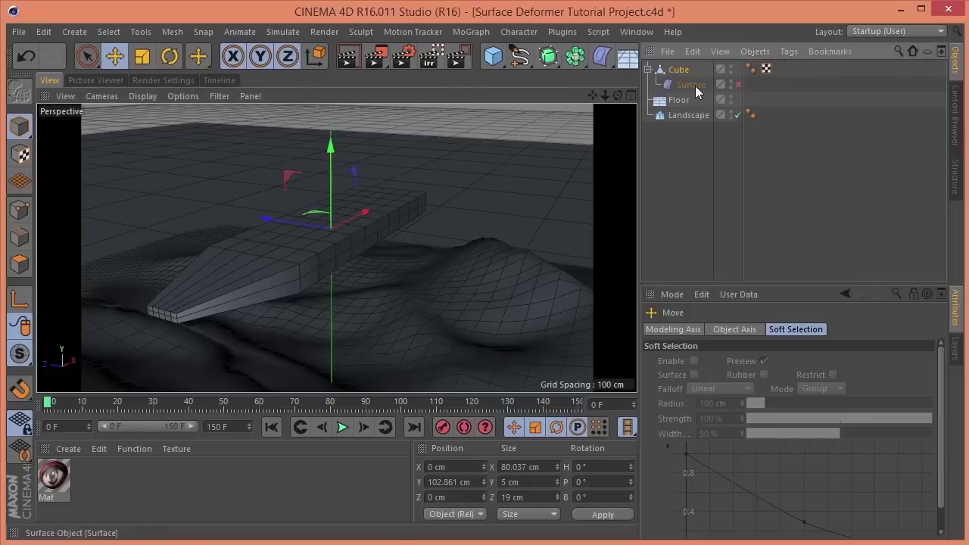
pyautogui.click(738, 84)
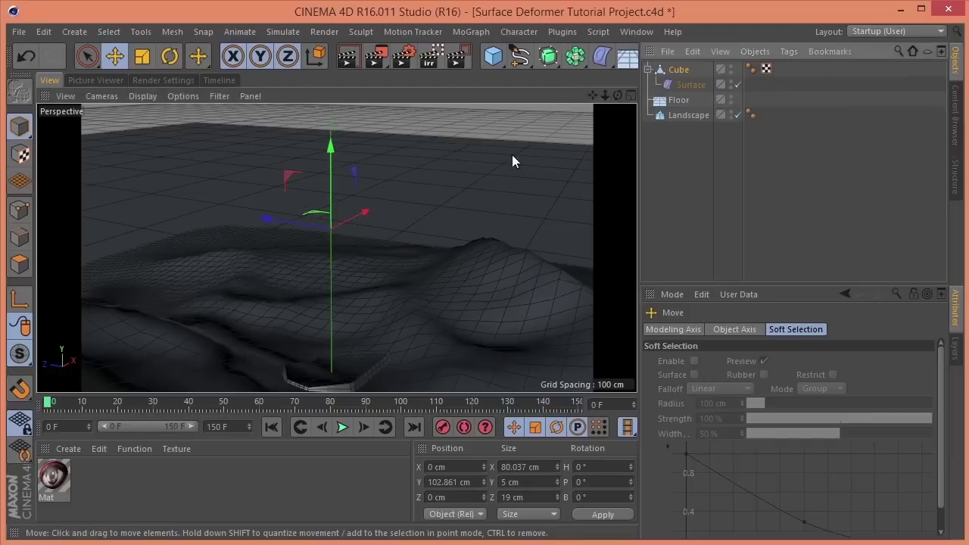
pyautogui.keyDown('alt'); pyautogui.moveTo(513, 160); pyautogui.dragTo(424, 227); pyautogui.keyUp('alt')
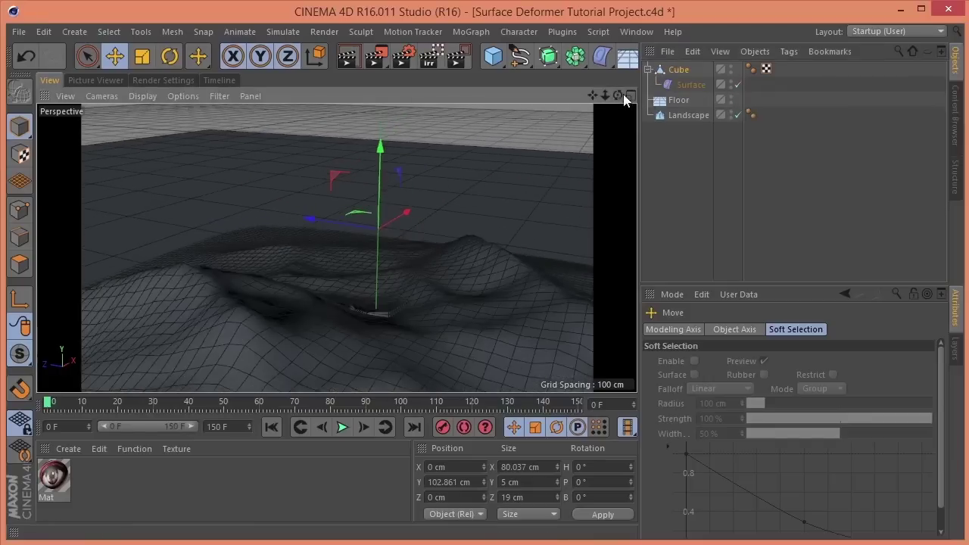
pyautogui.moveTo(619, 94); pyautogui.dragTo(420, 286)
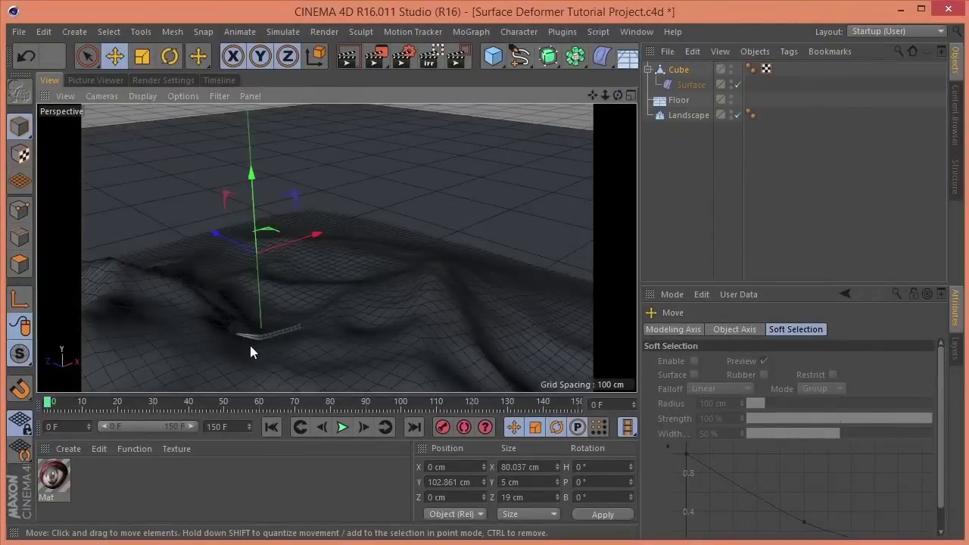
pyautogui.keyDown('alt'); pyautogui.moveTo(249, 345); pyautogui.dragTo(250, 388); pyautogui.keyUp('alt')
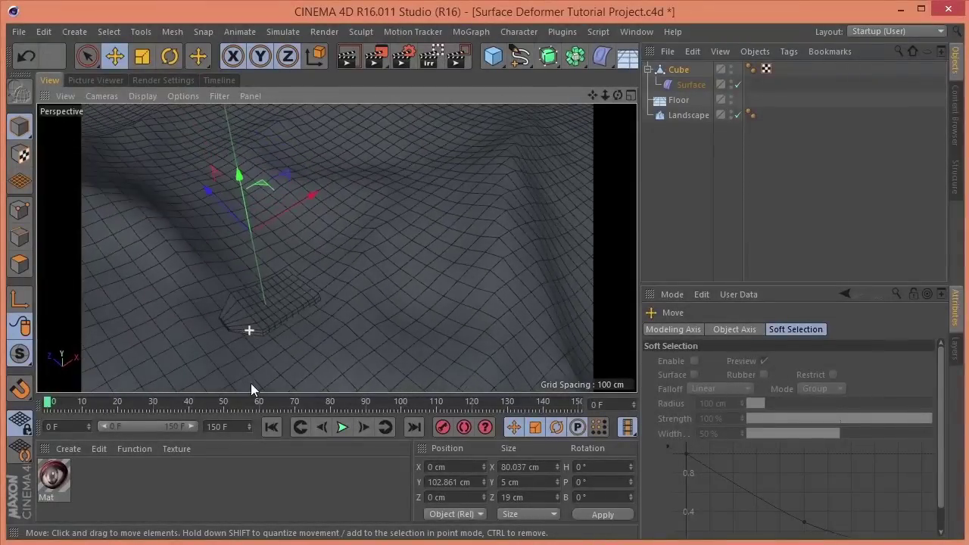
# - Slide the tapered object along the landscape by setting the Surface deformer's U value to 56%
pyautogui.click(687, 86)
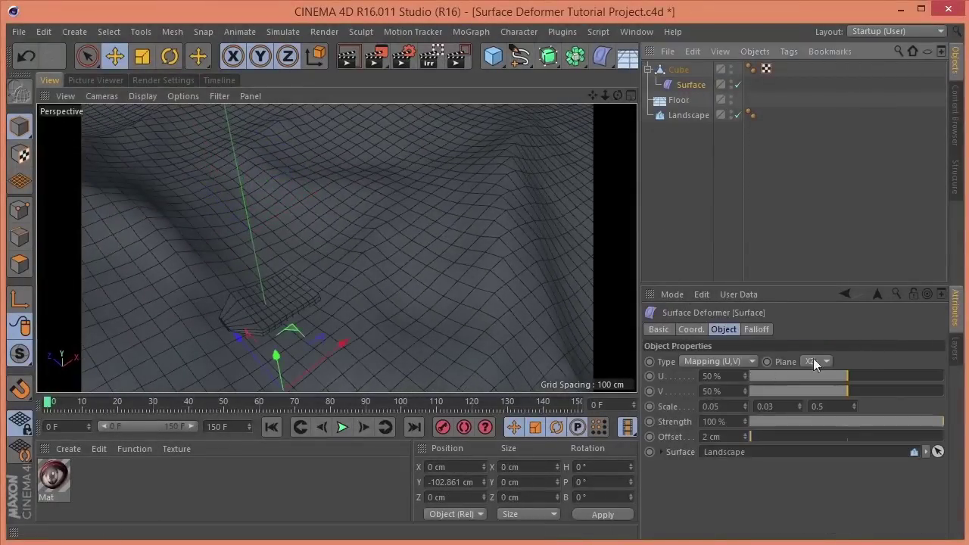
pyautogui.moveTo(845, 371); pyautogui.dragTo(865, 376)
pyautogui.keyDown('alt'); pyautogui.moveTo(394, 227); pyautogui.dragTo(340, 242); pyautogui.keyUp('alt')
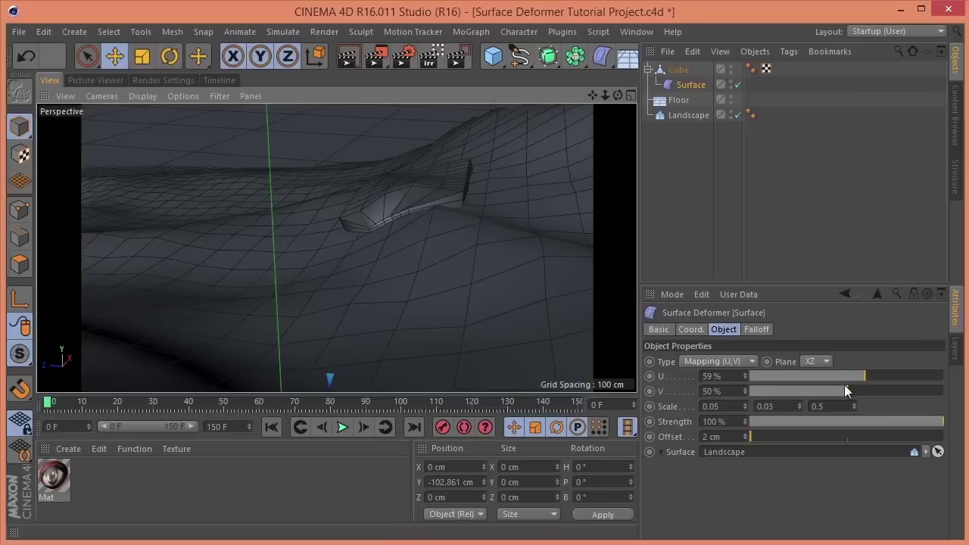
pyautogui.moveTo(863, 376)
pyautogui.mouseDown()
pyautogui.moveTo(843, 375)
pyautogui.moveTo(879, 378)
pyautogui.moveTo(849, 375)
pyautogui.moveTo(869, 377)
pyautogui.moveTo(859, 378)
pyautogui.mouseUp()
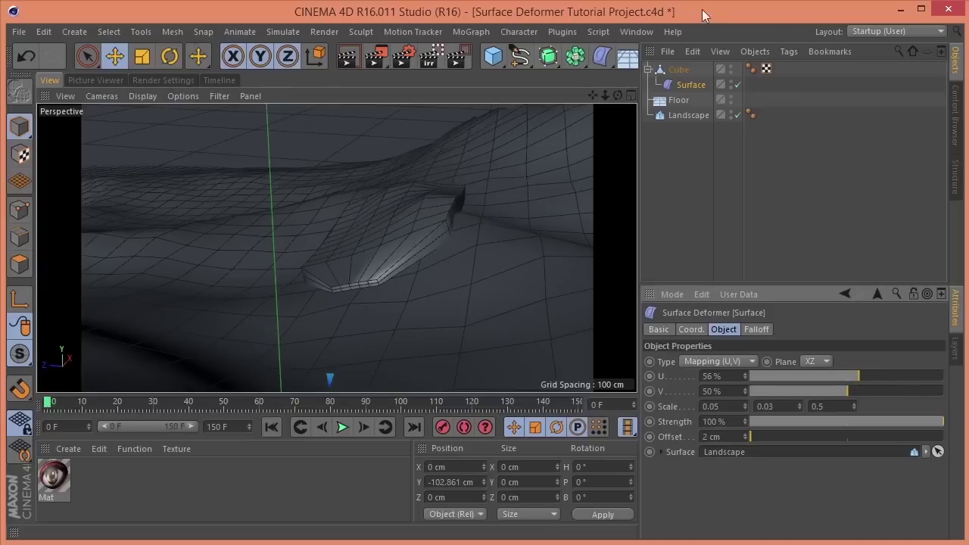
# - Smooth the cube and the landscape by placing each one under its own Subdivision Surface
pyautogui.click(548, 58)
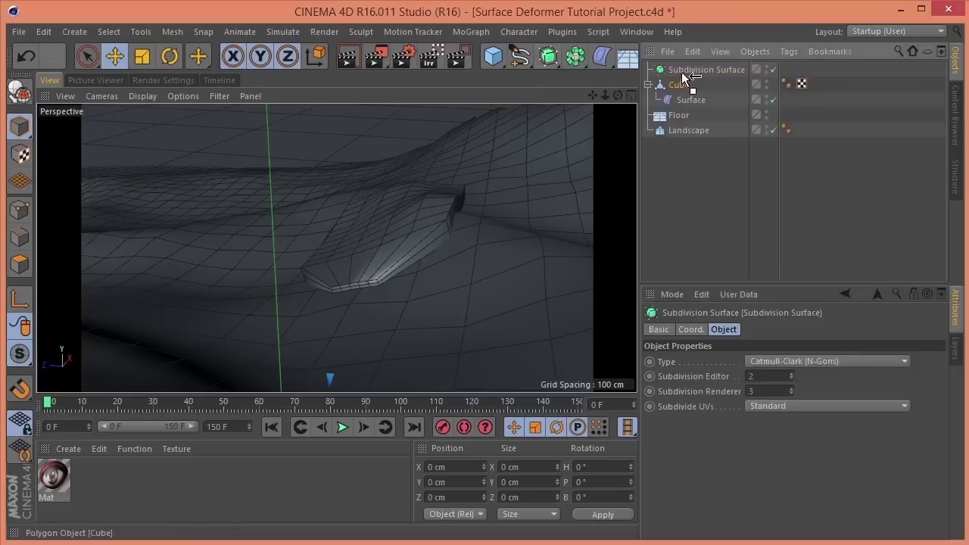
pyautogui.moveTo(681, 72); pyautogui.dragTo(683, 67)
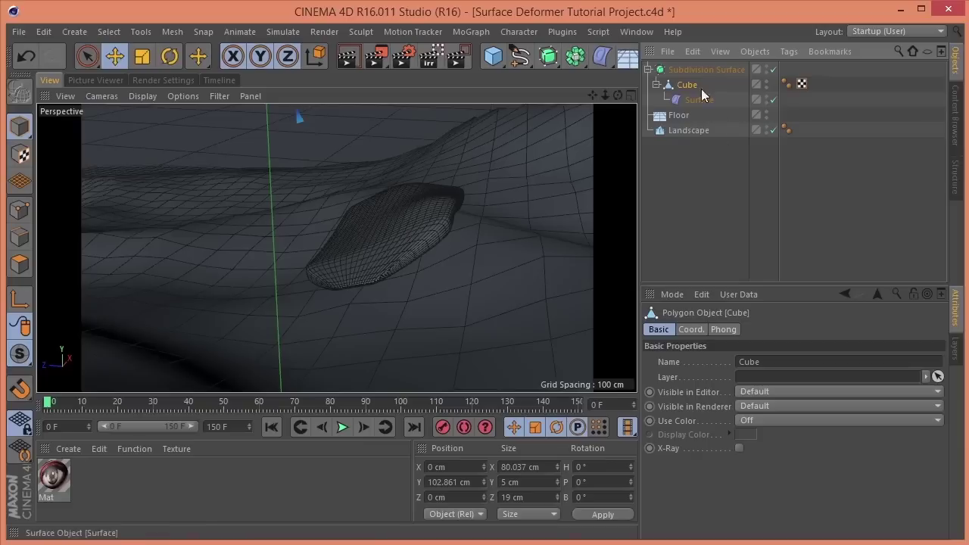
pyautogui.click(548, 55)
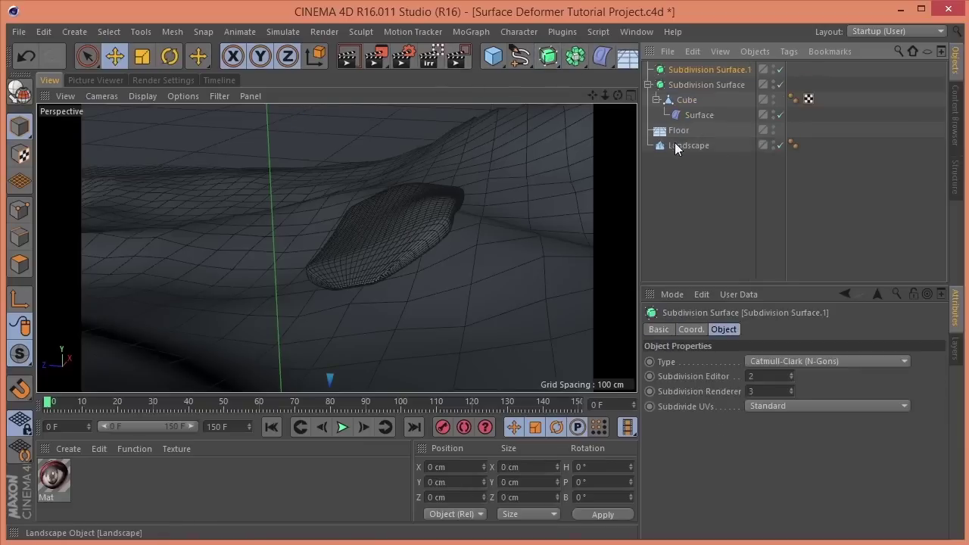
pyautogui.moveTo(676, 144); pyautogui.dragTo(705, 68)
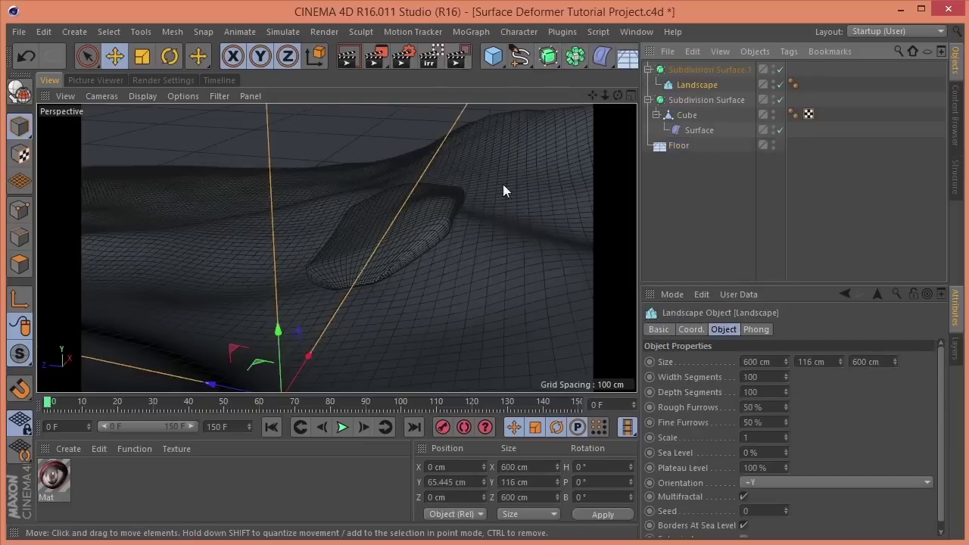
# - Set the Surface deformer's U value to 65% and record a keyframe for it at frame 0
pyautogui.scroll(4, 335, 249)
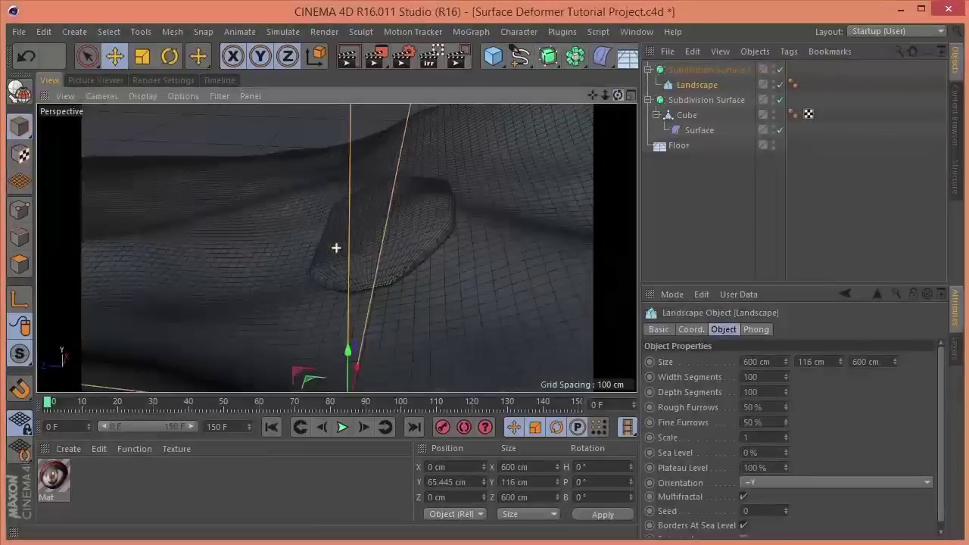
pyautogui.scroll(4, 335, 247)
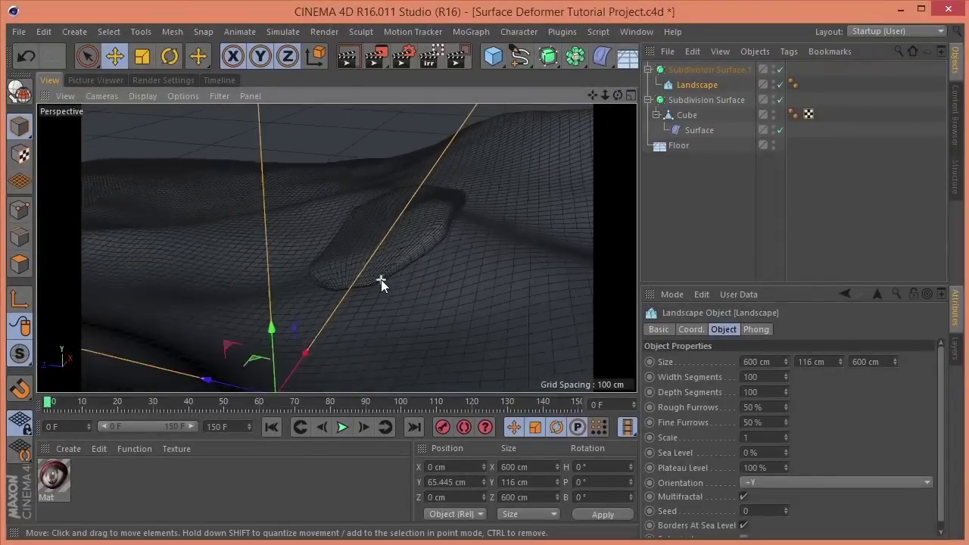
pyautogui.keyDown('alt'); pyautogui.moveTo(381, 279); pyautogui.dragTo(409, 272); pyautogui.keyUp('alt')
pyautogui.moveTo(594, 93); pyautogui.dragTo(632, 98)
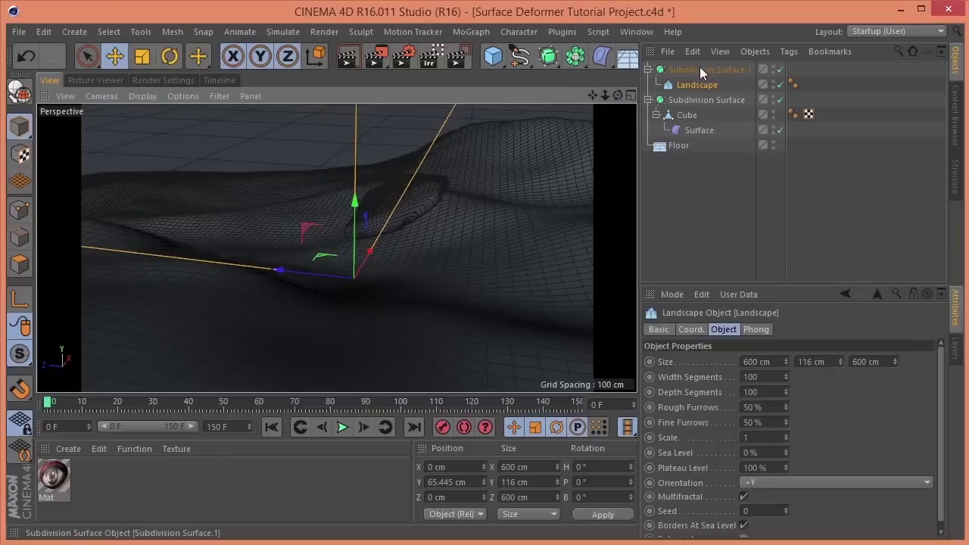
pyautogui.click(695, 133)
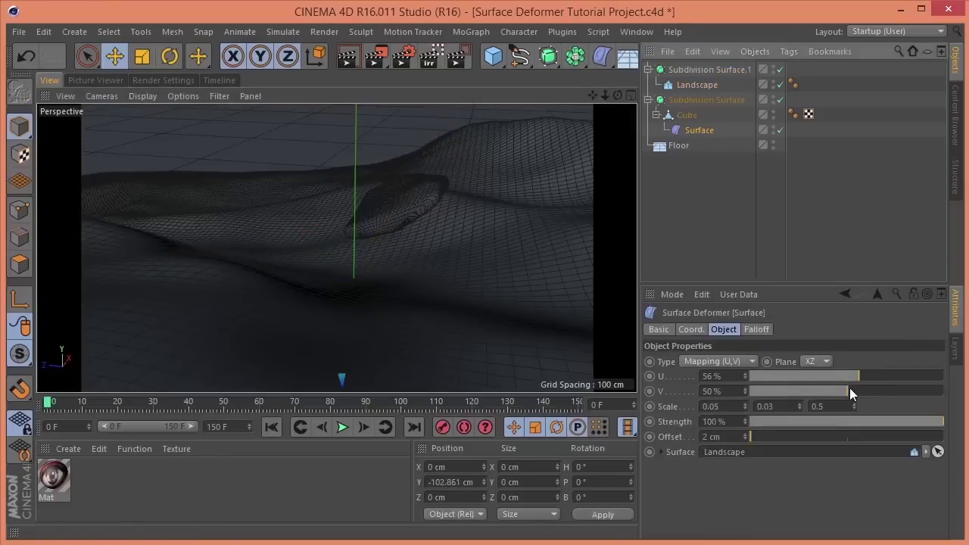
pyautogui.moveTo(858, 375); pyautogui.dragTo(878, 381)
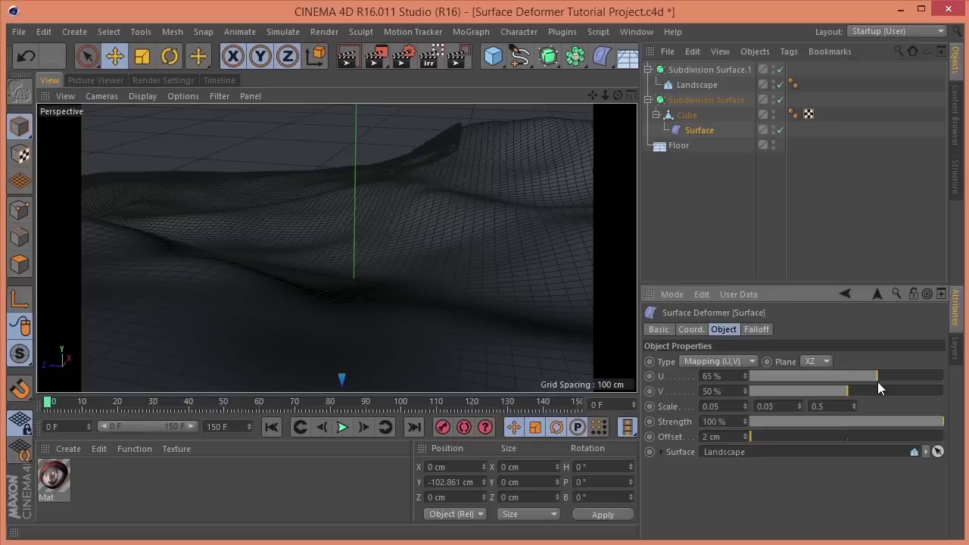
pyautogui.keyDown('ctrl'); pyautogui.click(650, 376); pyautogui.keyUp('ctrl')
# - Record a second U keyframe of 39% on the Surface deformer at frame 150
pyautogui.moveTo(140, 409); pyautogui.dragTo(607, 401)
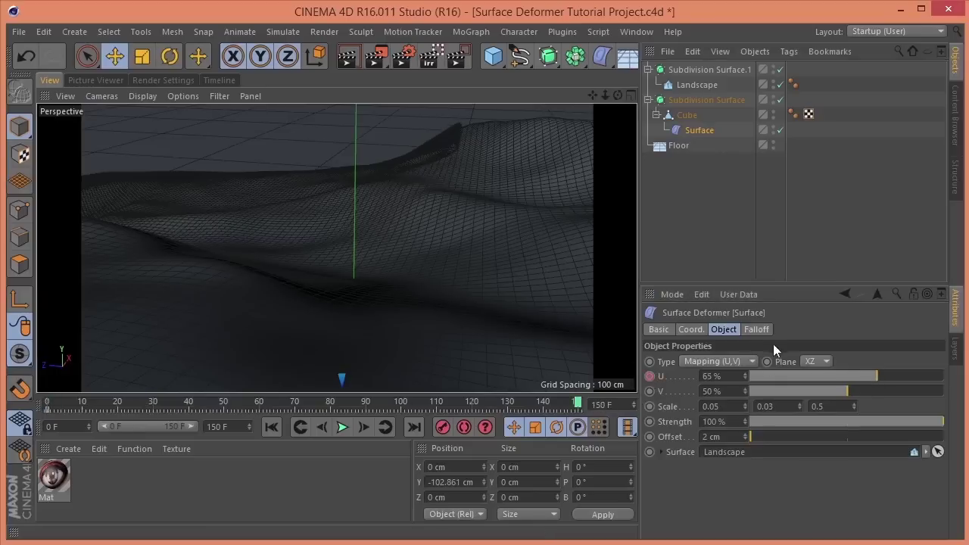
pyautogui.moveTo(878, 378); pyautogui.dragTo(825, 363)
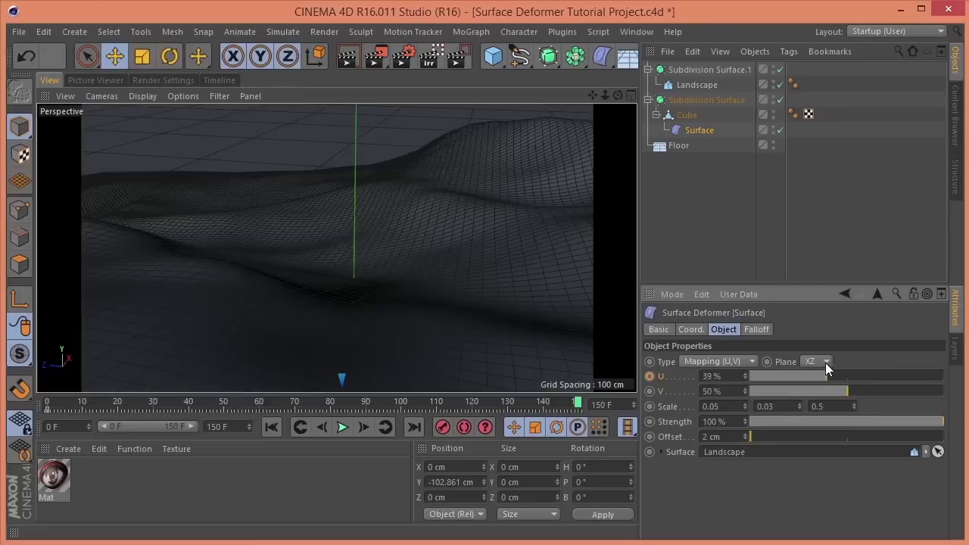
pyautogui.click(648, 376)
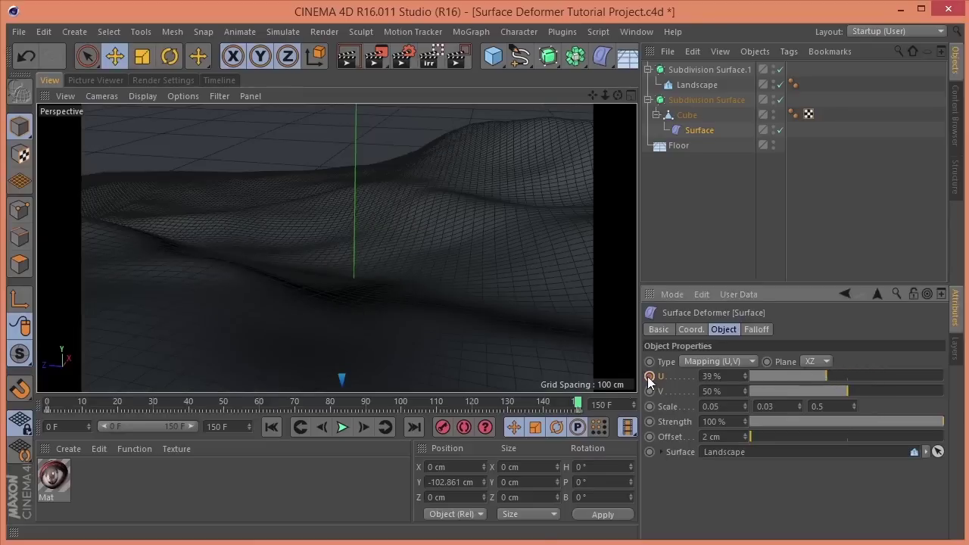
# - Play the sliding animation from the start, stop it, and go to frame 76
pyautogui.click(271, 426)
pyautogui.click(342, 427)
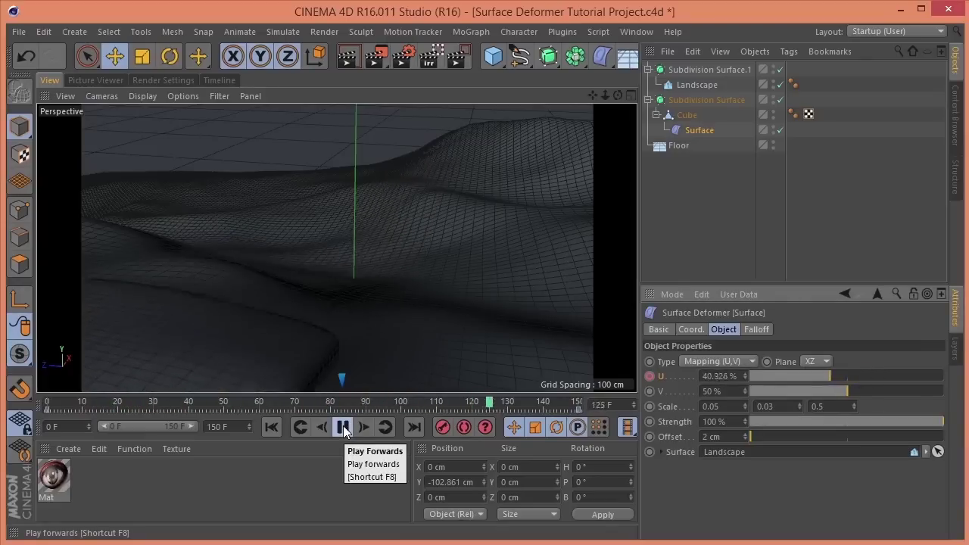
pyautogui.click(343, 427)
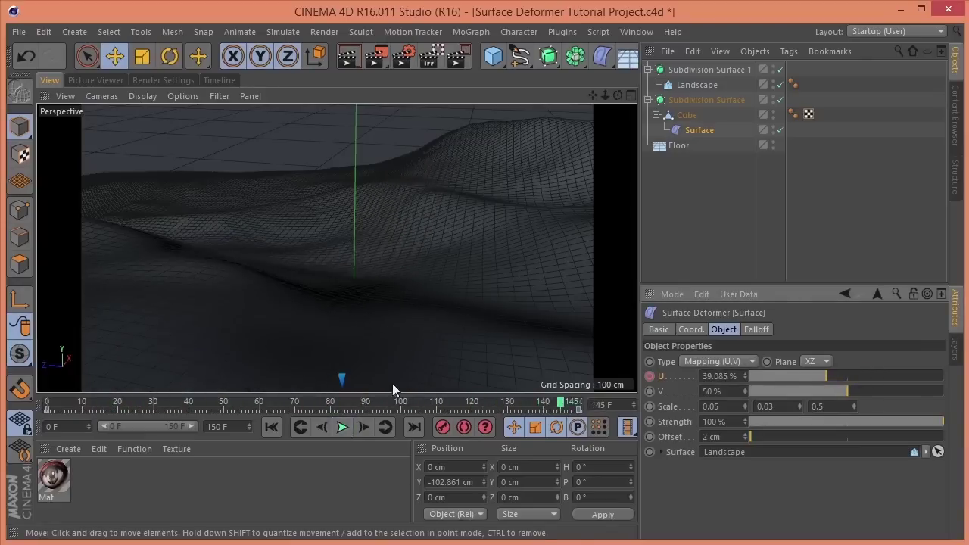
pyautogui.click(317, 404)
# - Choose Geometry anti-aliasing in the render settings and add the Ambient Occlusion effect
pyautogui.click(155, 79)
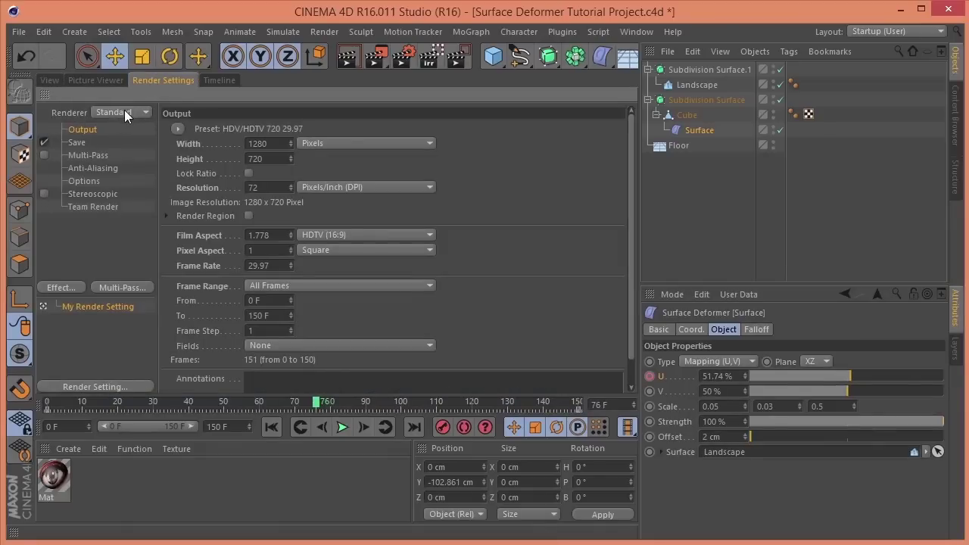
pyautogui.click(93, 166)
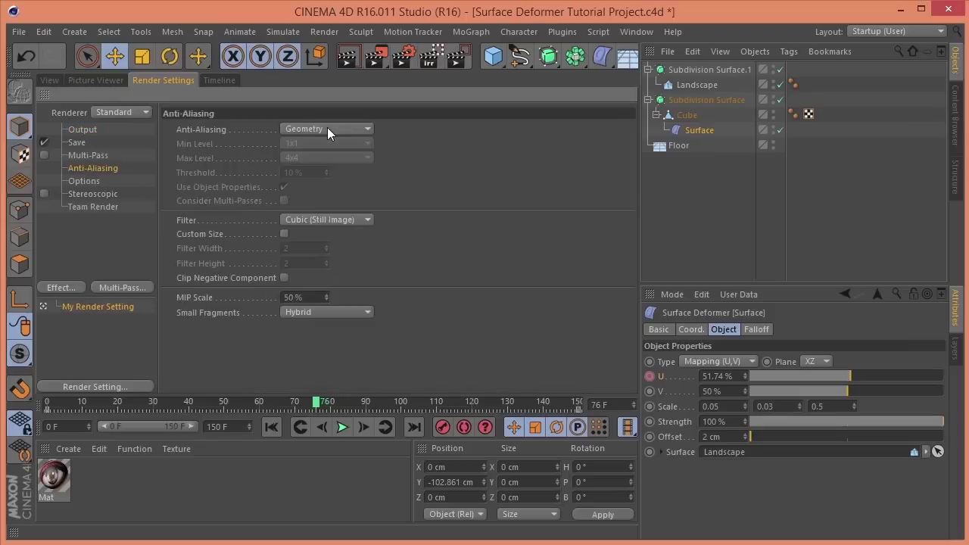
pyautogui.click(330, 129)
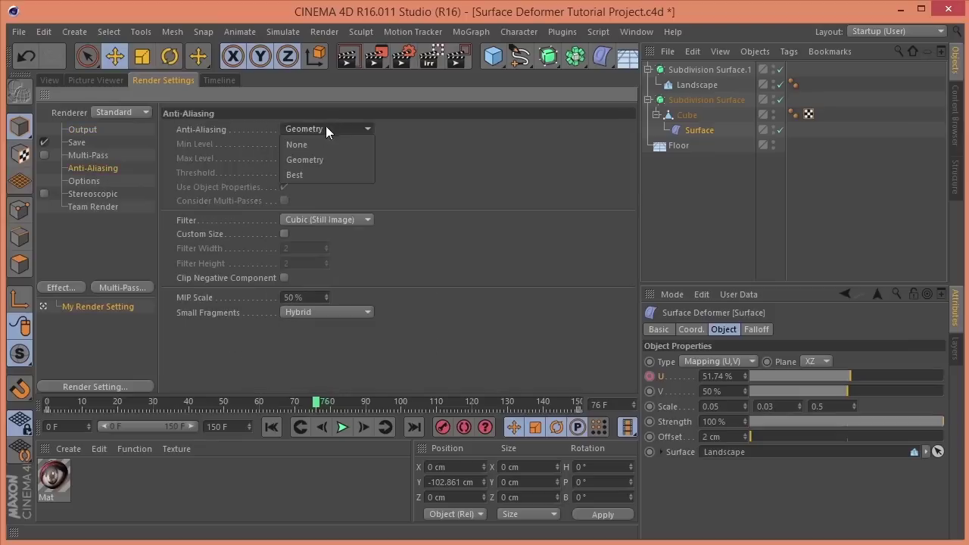
pyautogui.click(303, 159)
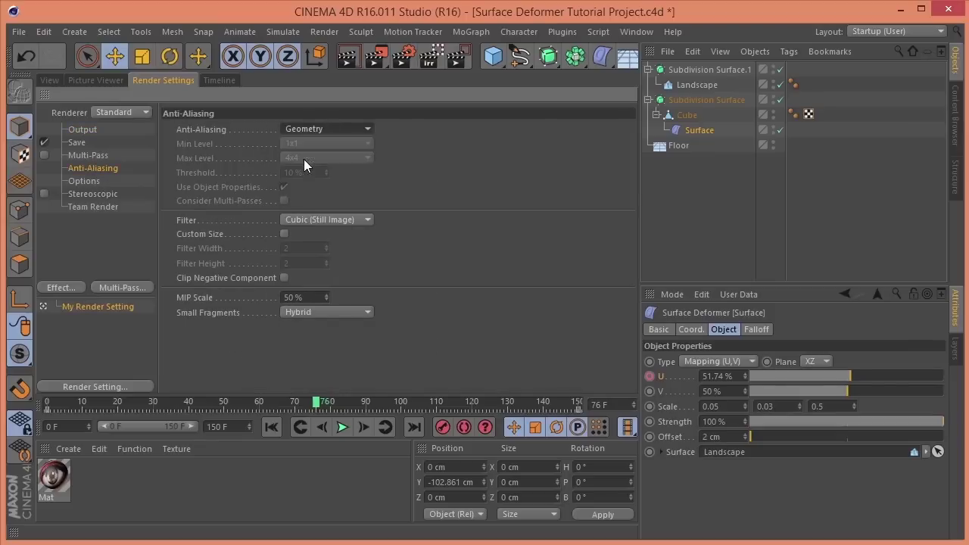
pyautogui.click(79, 234)
pyautogui.rightClick(81, 235)
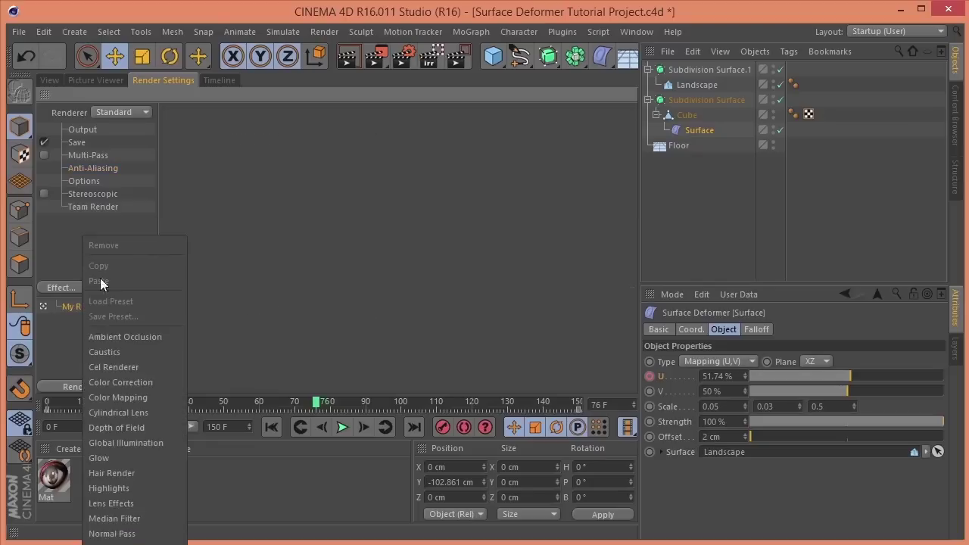
pyautogui.click(117, 336)
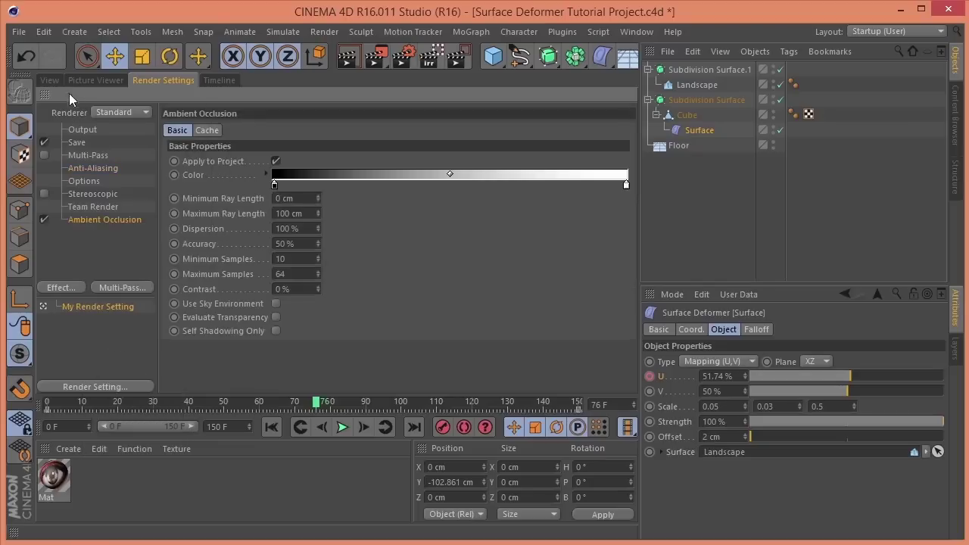
# - Render a preview of the perspective view at frame 76 and stop it partway
pyautogui.click(50, 80)
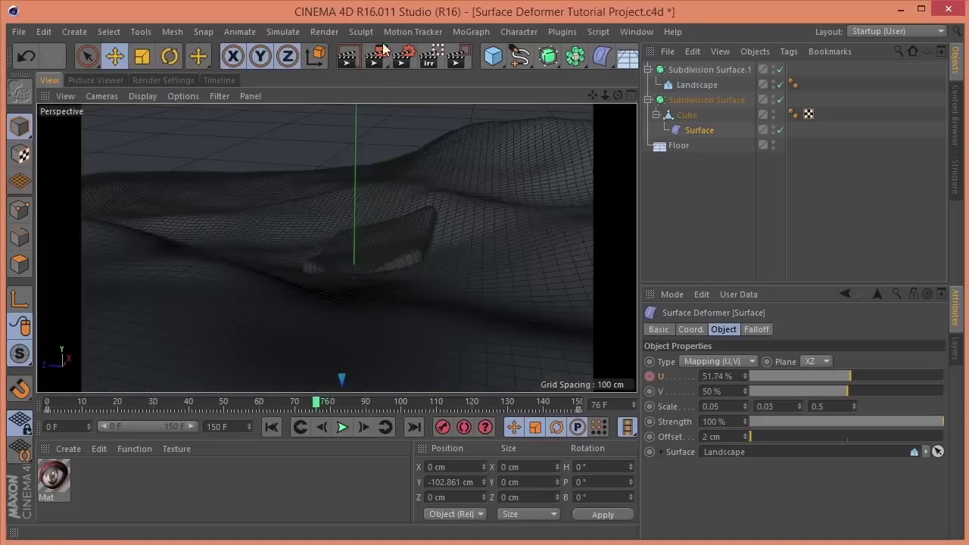
pyautogui.click(346, 59)
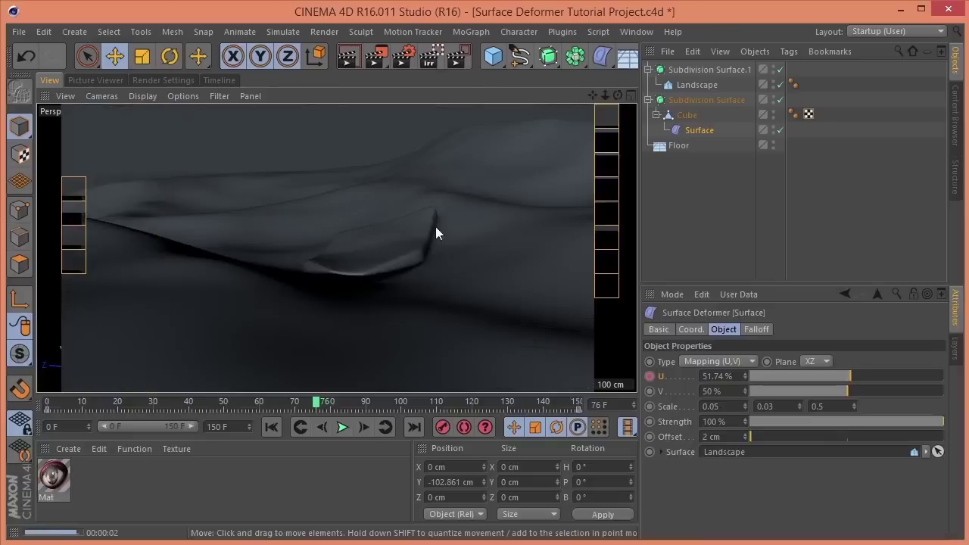
pyautogui.click(160, 479)
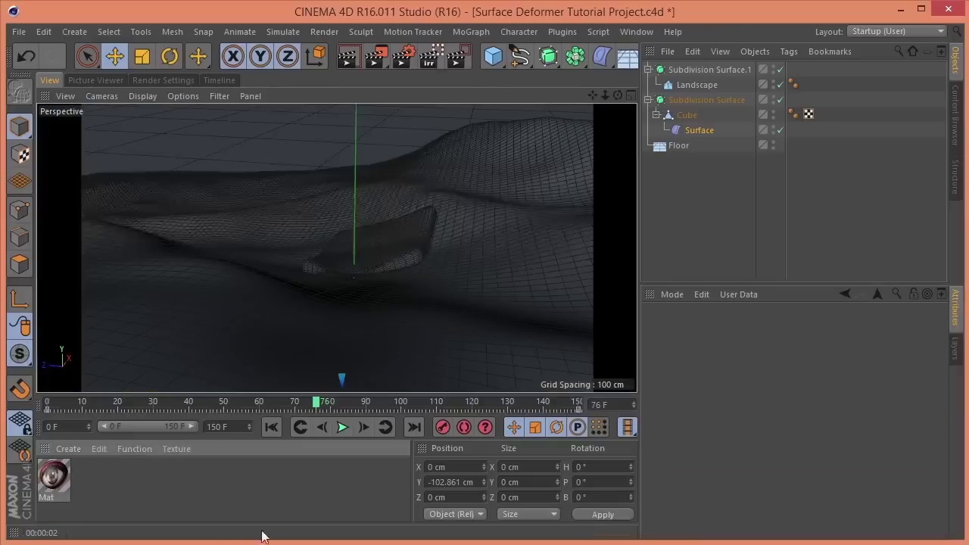
# - Create a new default grey material, apply it to the landscape's Subdivision Surface and the floor, and render a preview
pyautogui.doubleClick(126, 482)
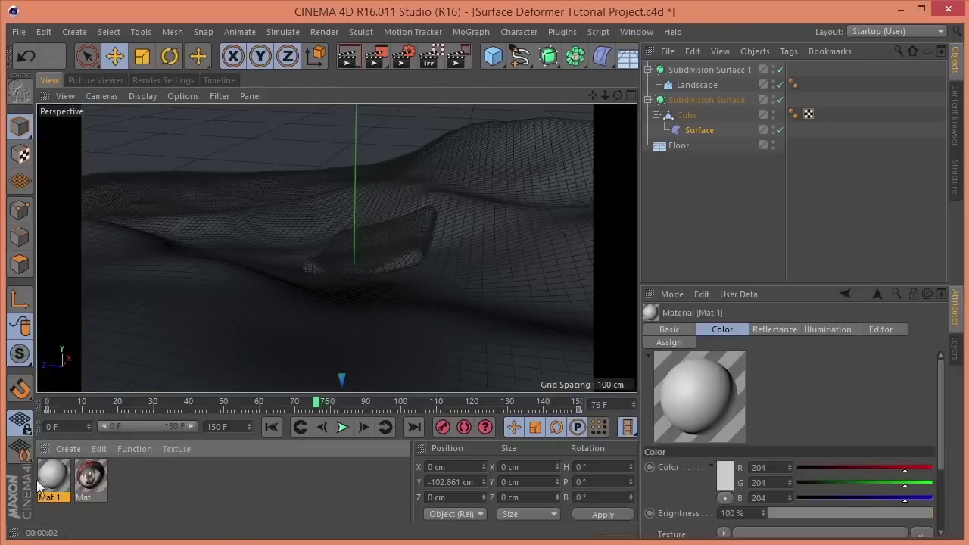
pyautogui.moveTo(585, 198)
pyautogui.mouseDown()
pyautogui.moveTo(716, 100)
pyautogui.moveTo(703, 101)
pyautogui.moveTo(708, 71)
pyautogui.mouseUp()
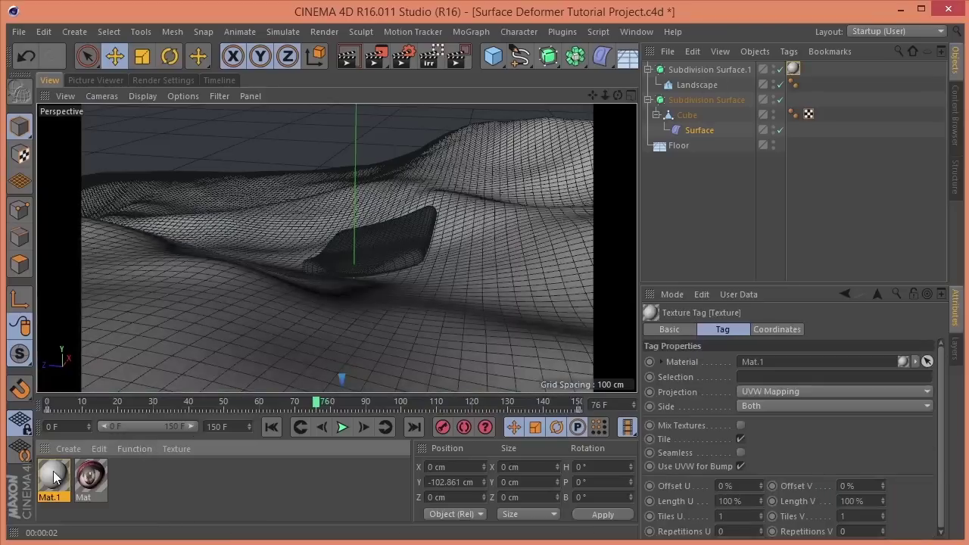
pyautogui.moveTo(55, 477); pyautogui.dragTo(684, 146)
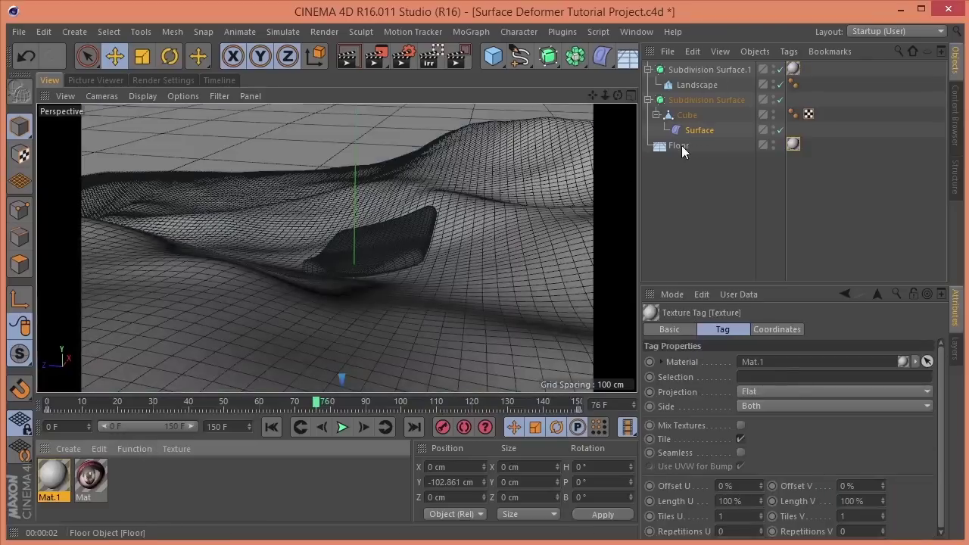
pyautogui.click(347, 57)
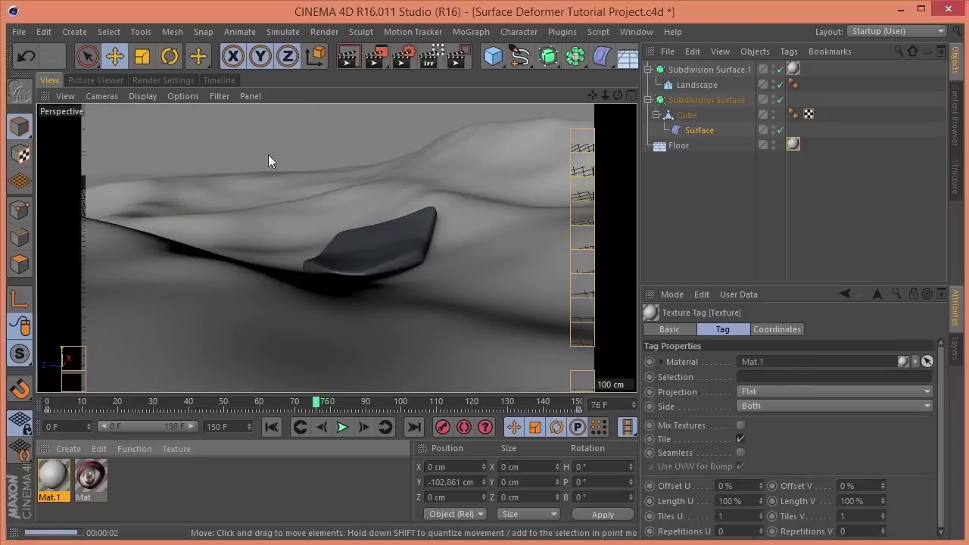
# - Give the cube's Subdivision Surface a new near-black material (R 19, G 21, B 19) and render the view
pyautogui.doubleClick(151, 486)
pyautogui.moveTo(53, 477); pyautogui.dragTo(685, 99)
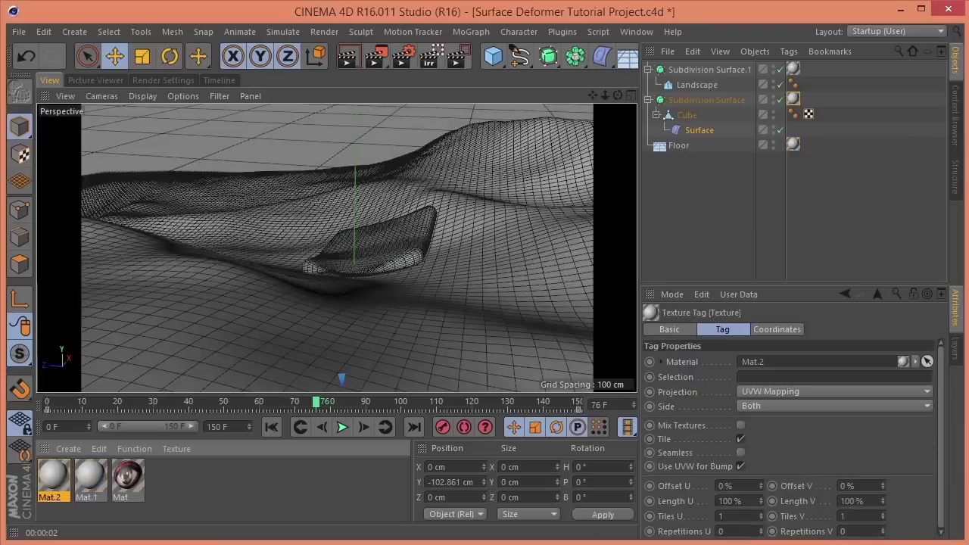
pyautogui.doubleClick(50, 476)
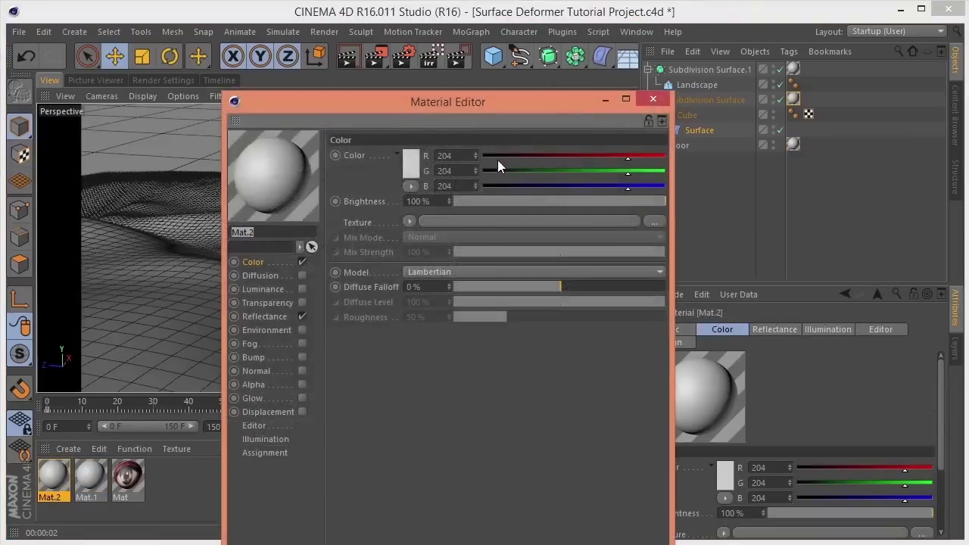
pyautogui.click(496, 156)
pyautogui.click(496, 170)
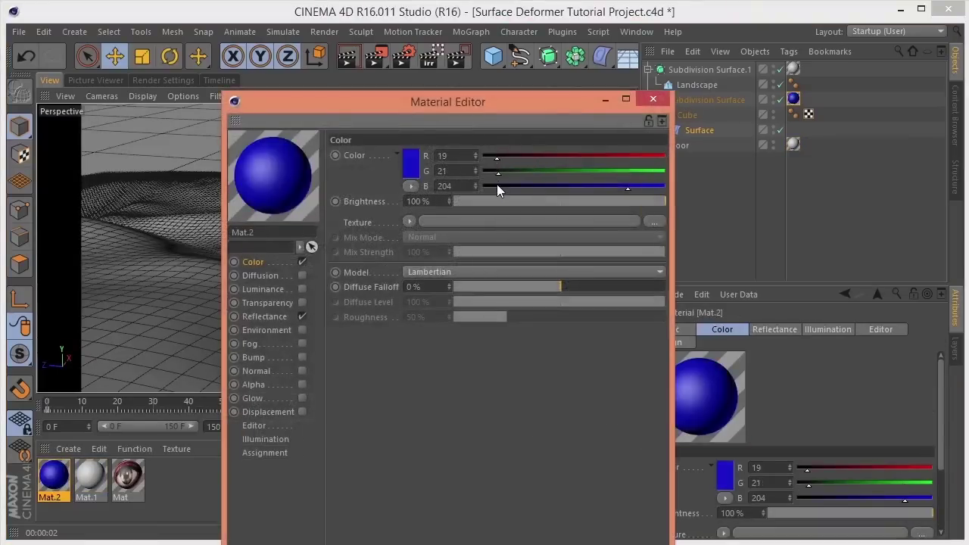
pyautogui.click(497, 186)
pyautogui.click(652, 99)
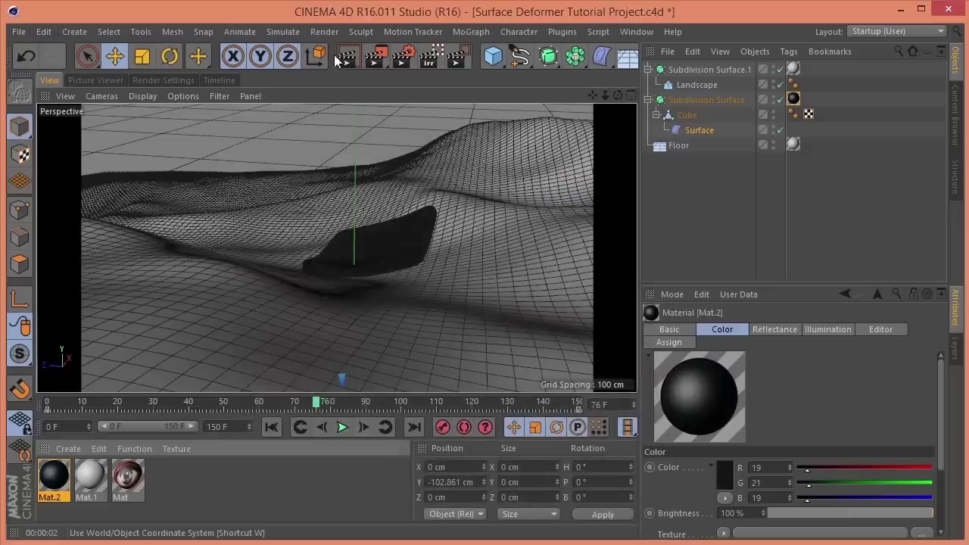
pyautogui.click(340, 60)
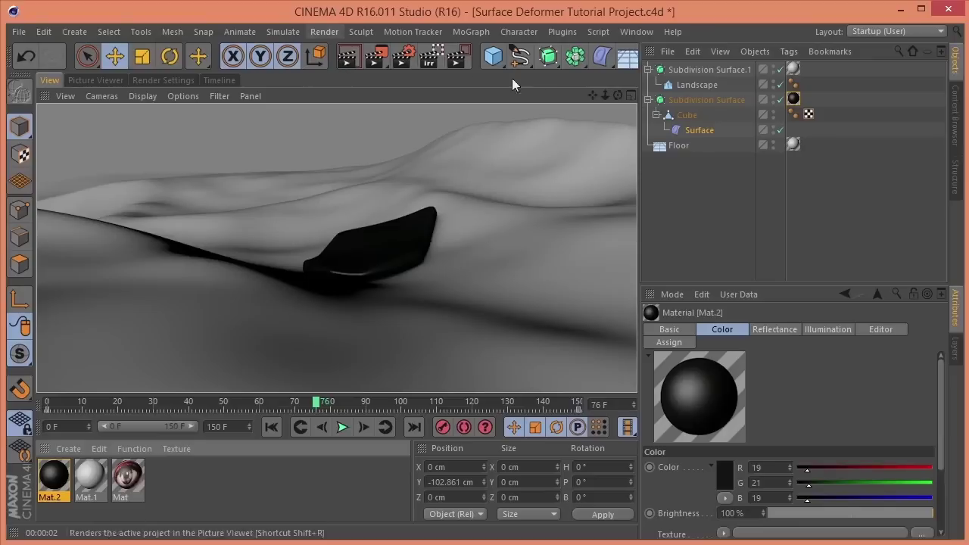
# - Add a camera, look through it and orbit it to about H -77° and P -33° above the cube
pyautogui.moveTo(473, 58); pyautogui.dragTo(338, 59, button='middle')
pyautogui.click(529, 55)
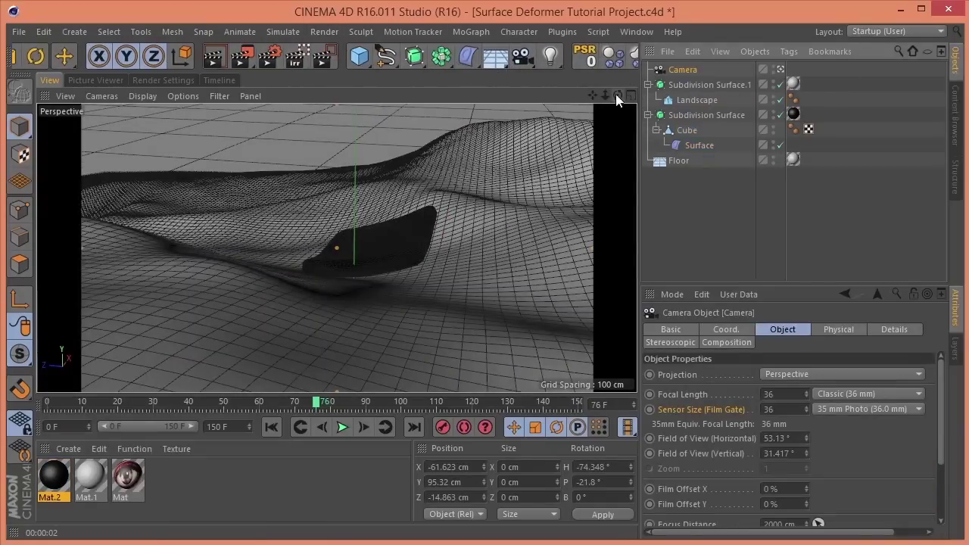
pyautogui.moveTo(618, 94); pyautogui.dragTo(582, 101)
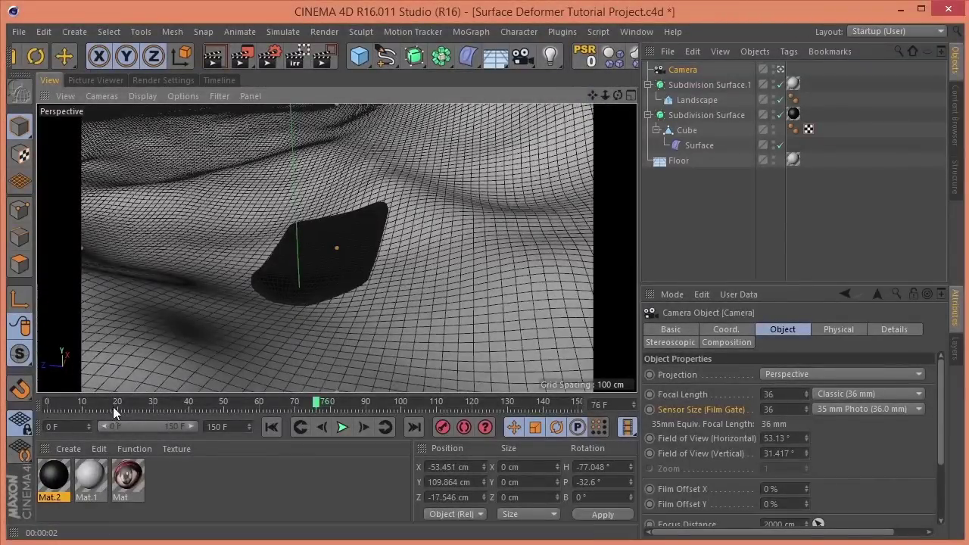
# - Reframe the camera on the landscape to about X -74, Y 108, Z -22 cm, checking the cube's path at frames 150 and 0
pyautogui.moveTo(115, 409); pyautogui.dragTo(577, 404)
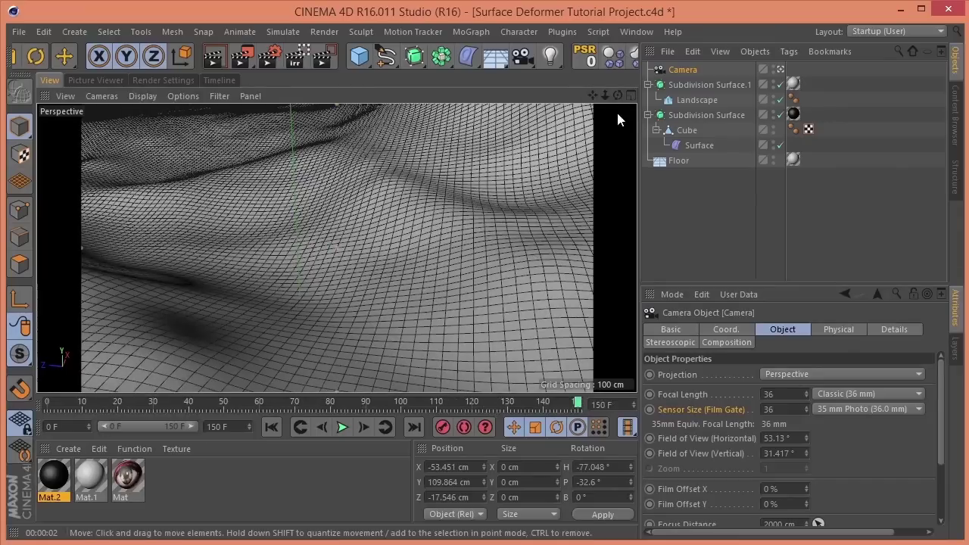
pyautogui.moveTo(606, 95); pyautogui.dragTo(593, 97)
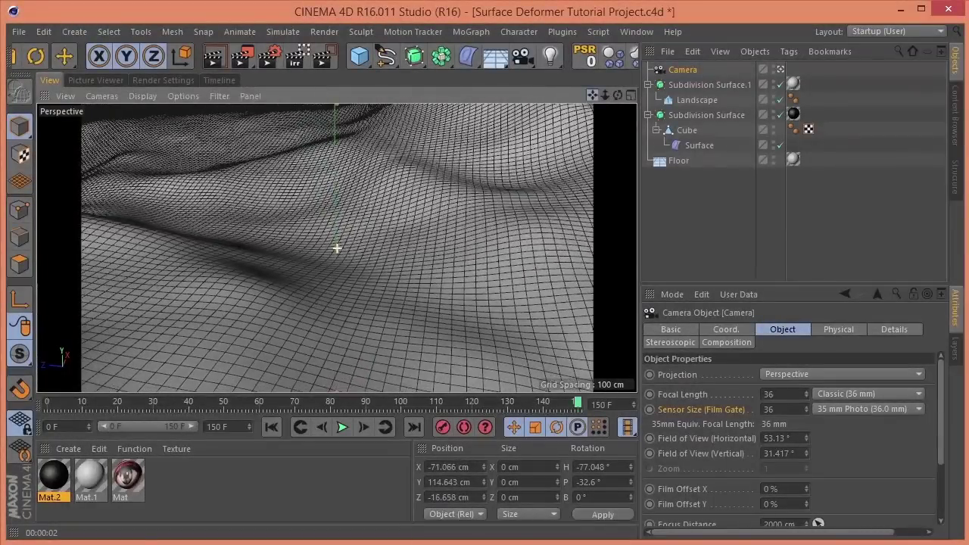
pyautogui.moveTo(578, 402); pyautogui.dragTo(47, 429)
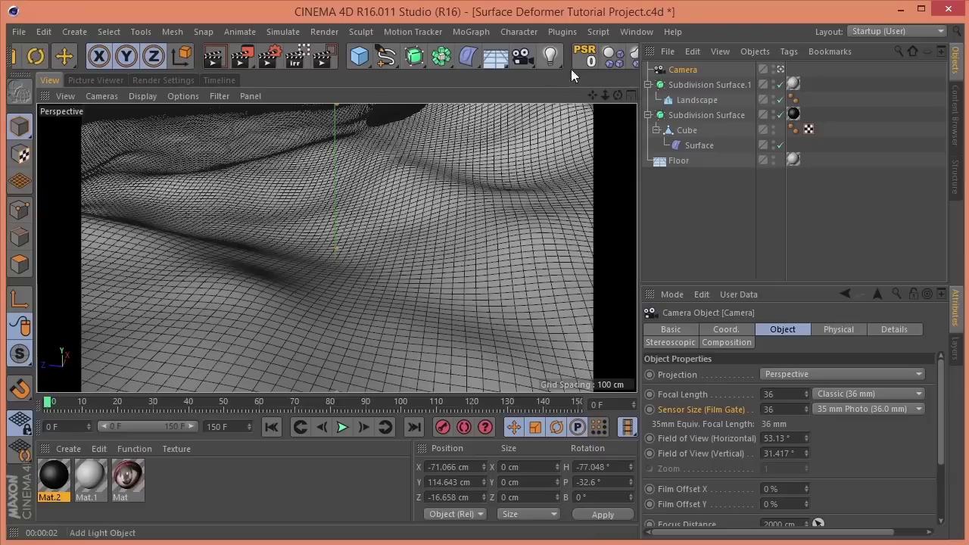
pyautogui.moveTo(594, 94)
pyautogui.mouseDown()
pyautogui.moveTo(614, 96)
pyautogui.moveTo(595, 82)
pyautogui.moveTo(586, 90)
pyautogui.mouseUp()
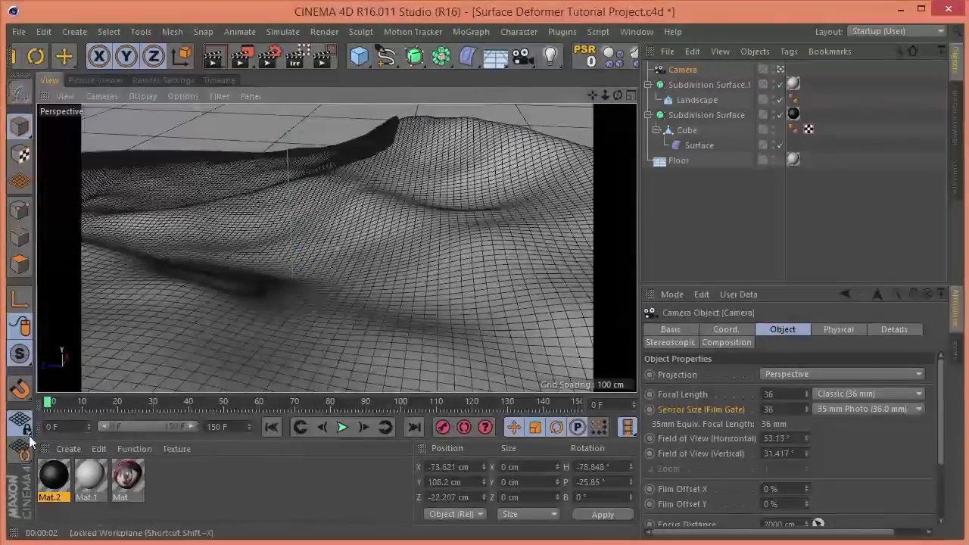
pyautogui.moveTo(48, 402); pyautogui.dragTo(33, 425)
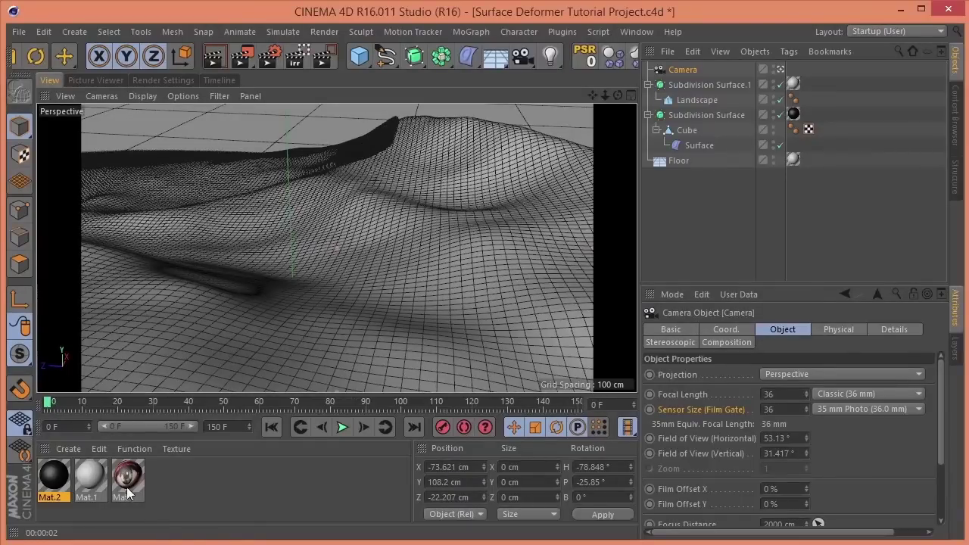
# - Apply the Tropical Beach preset to the scene with the sIBL Loader plugin, with Load background disabled
pyautogui.click(568, 31)
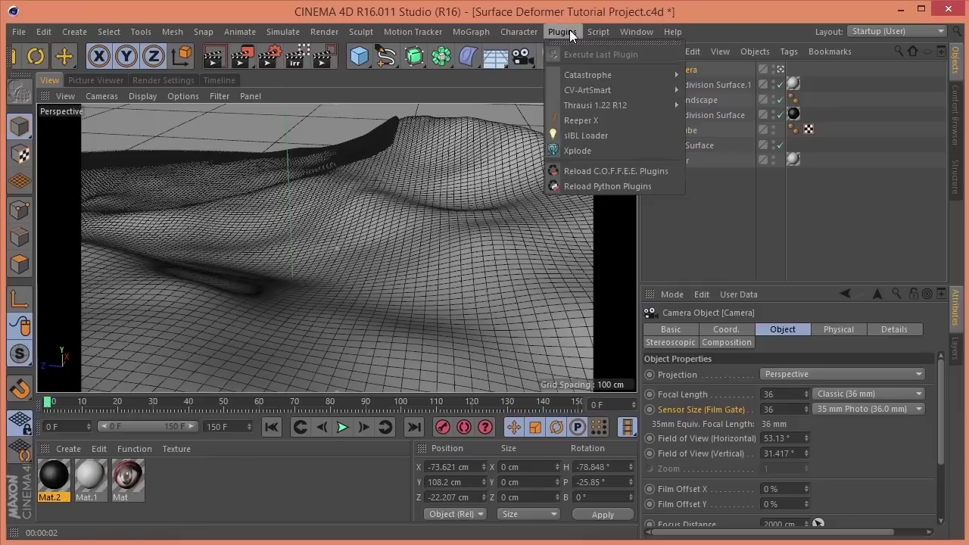
pyautogui.click(584, 135)
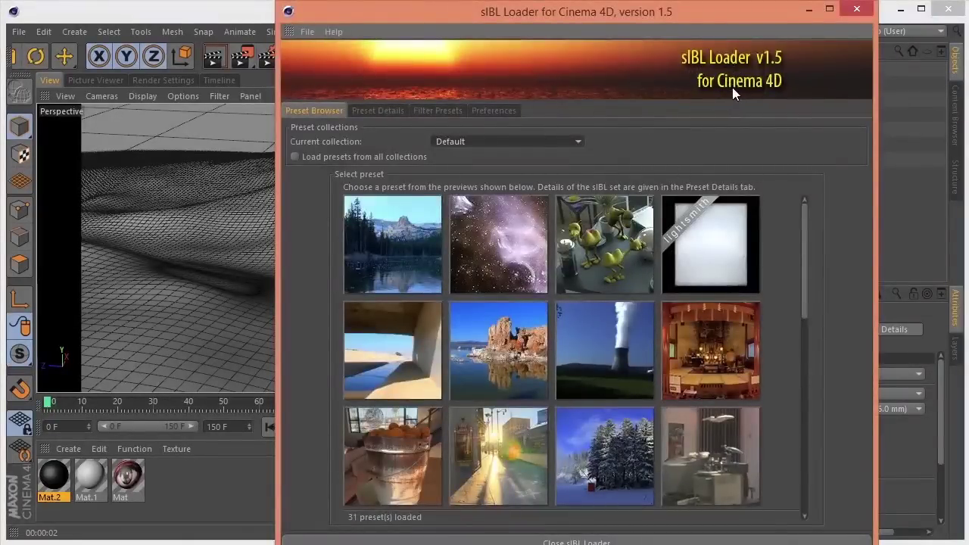
pyautogui.scroll(-5, 504, 280)
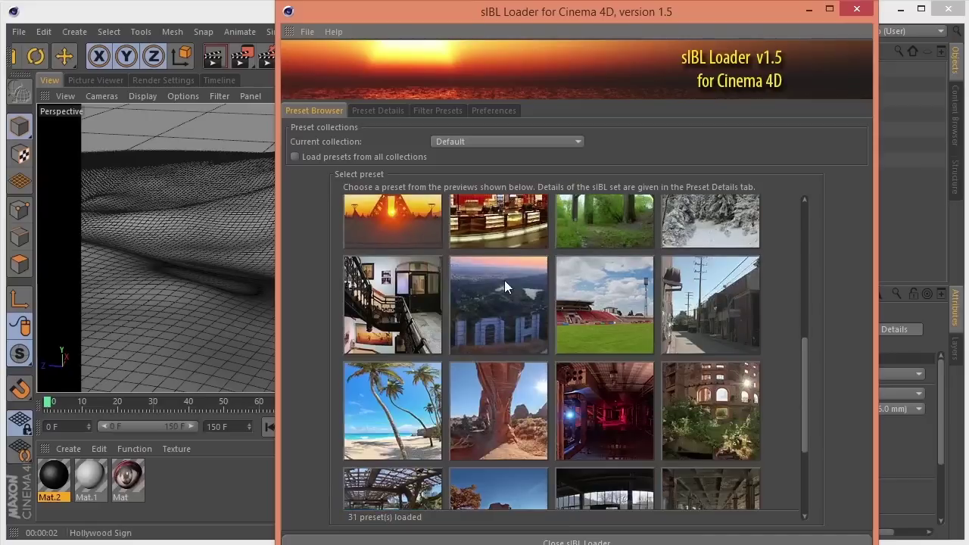
pyautogui.scroll(-1, 511, 275)
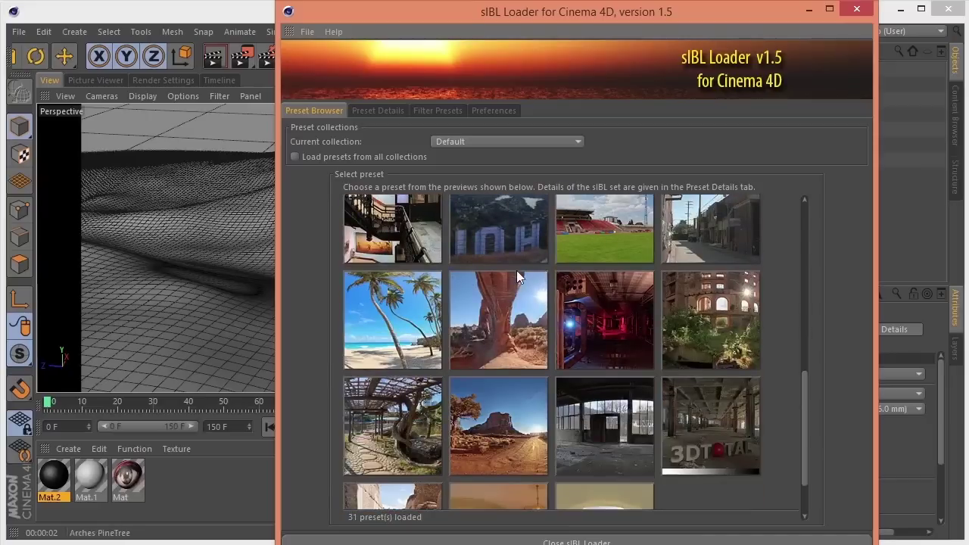
pyautogui.doubleClick(385, 317)
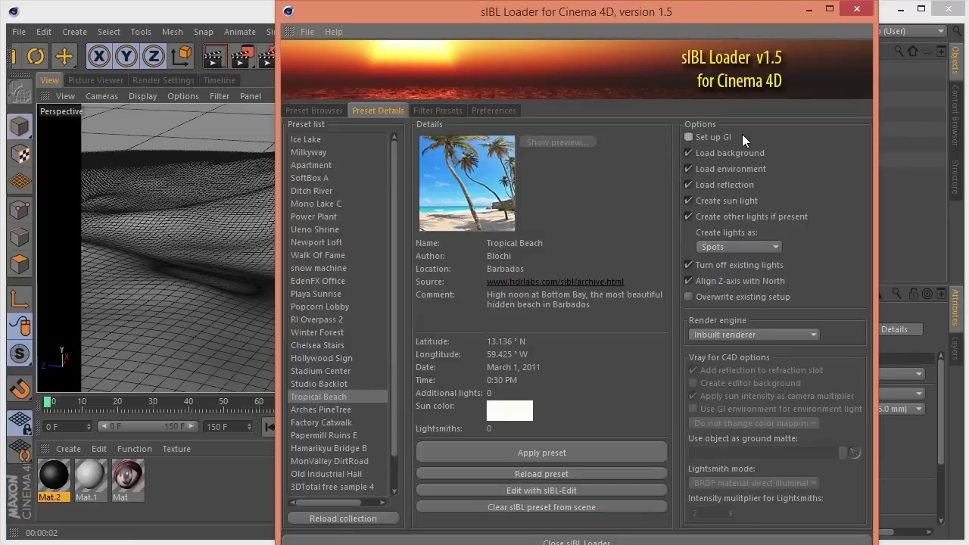
pyautogui.click(687, 153)
pyautogui.click(526, 451)
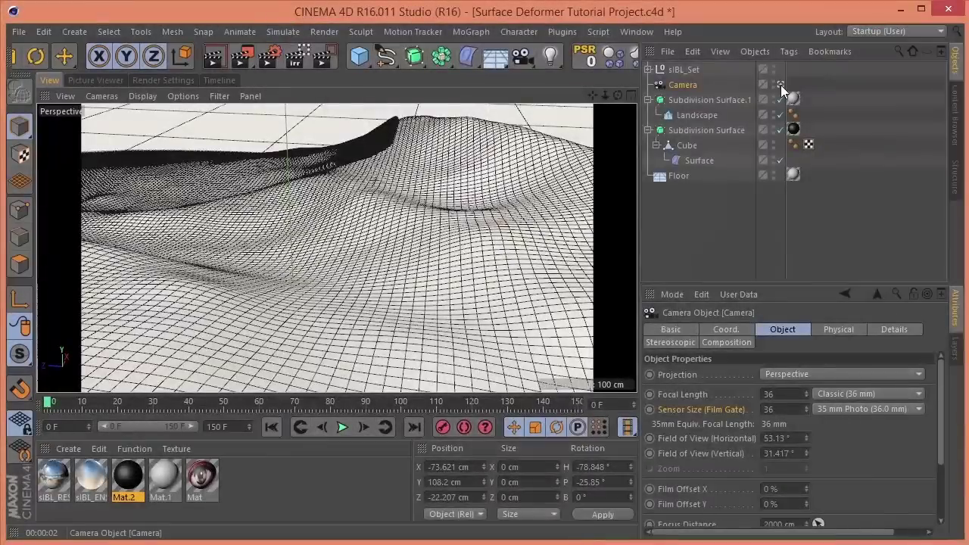
# - Outside the camera view, set the sIBL_Sun light's intensity to 100 % and its shadow to Shadow Maps (Soft)
pyautogui.keyDown('alt'); pyautogui.moveTo(363, 209); pyautogui.dragTo(402, 204); pyautogui.keyUp('alt')
pyautogui.scroll(-6, 401, 204)
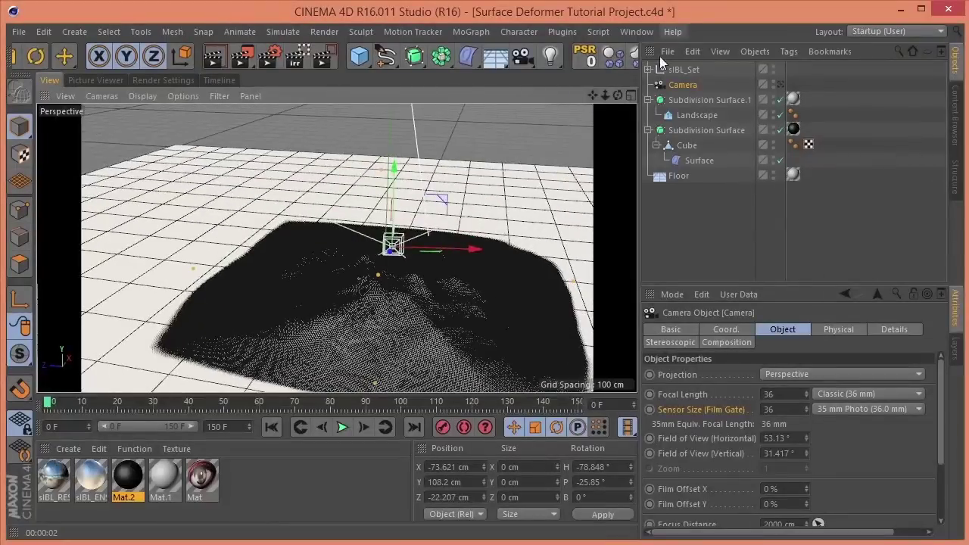
pyautogui.click(648, 69)
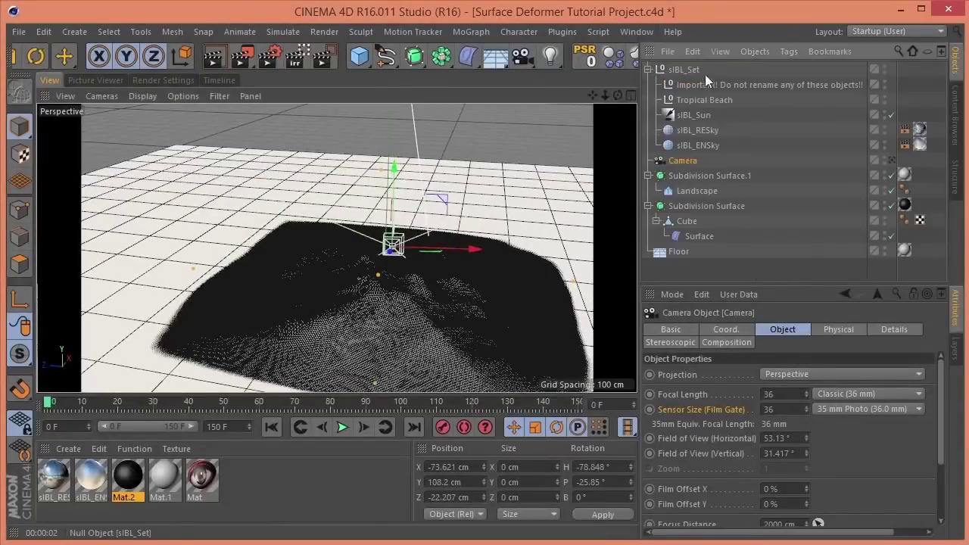
pyautogui.click(690, 115)
pyautogui.moveTo(890, 434); pyautogui.dragTo(960, 433)
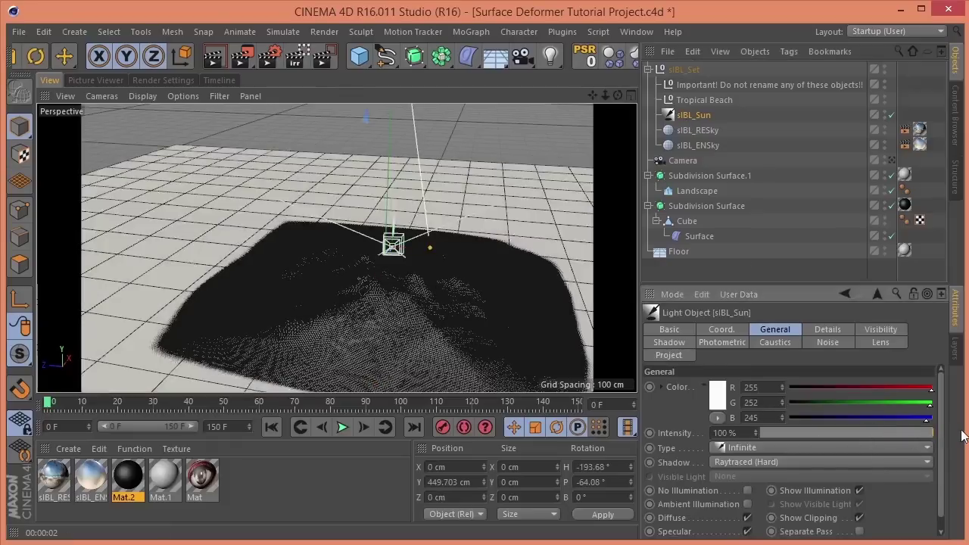
pyautogui.click(759, 462)
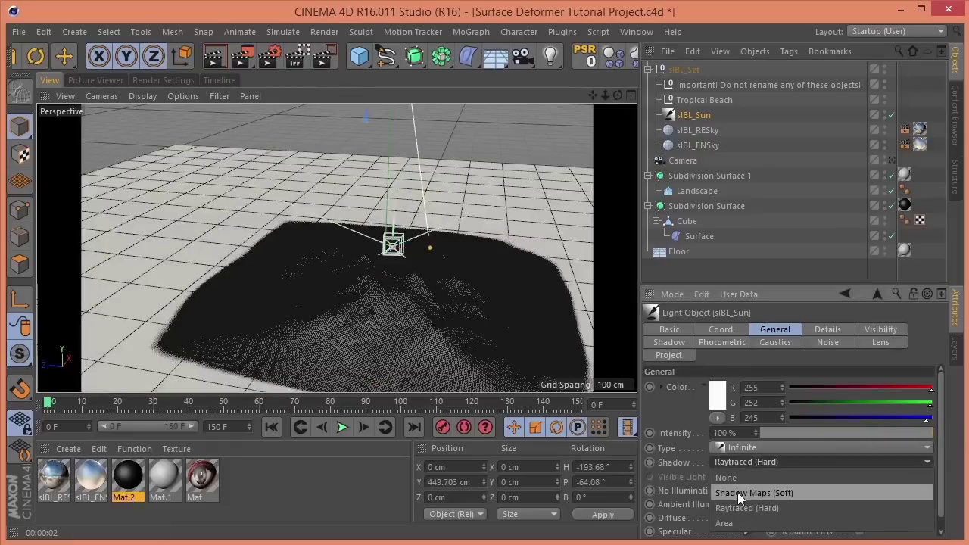
pyautogui.click(737, 492)
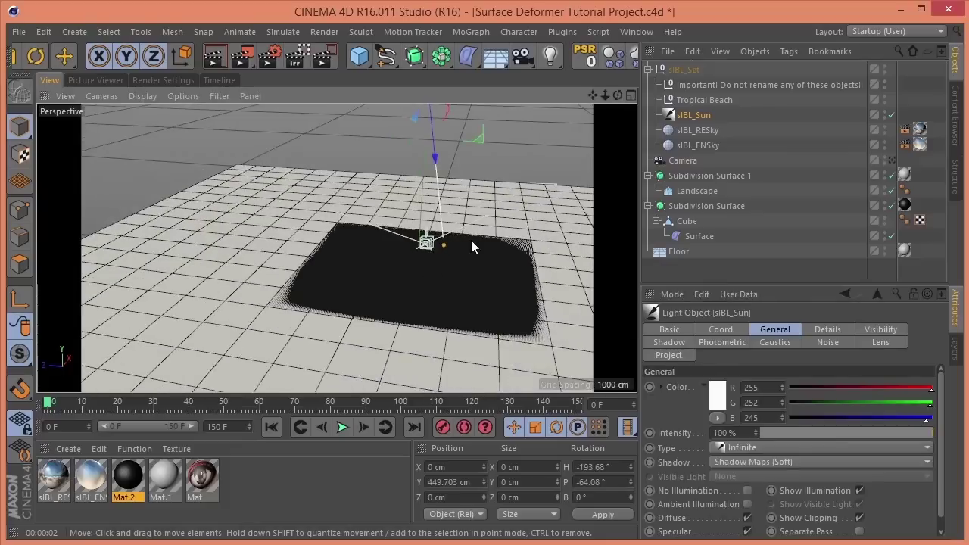
# - Rotate the sIBL_Sun light to about H -207°, P -53° and B -12°
pyautogui.moveTo(605, 95); pyautogui.dragTo(512, 134)
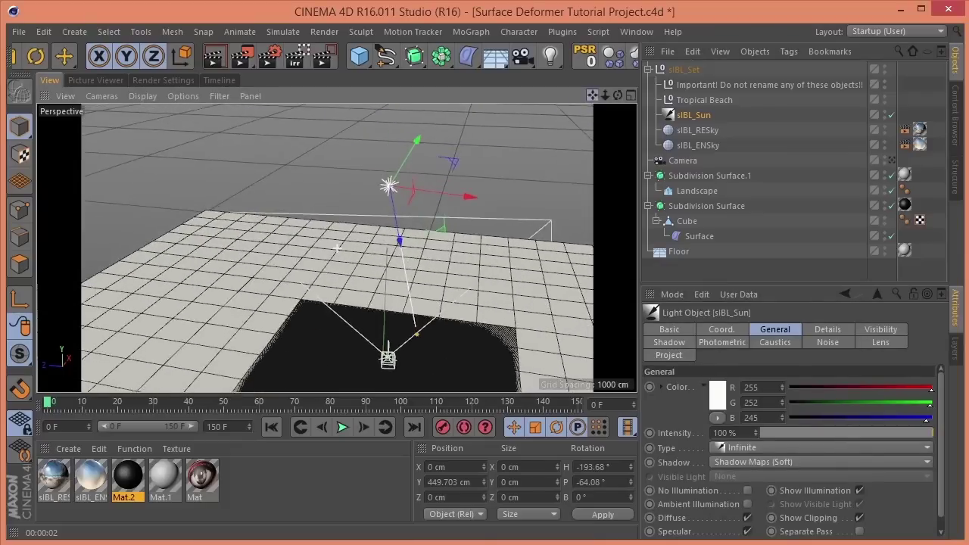
pyautogui.press('r')
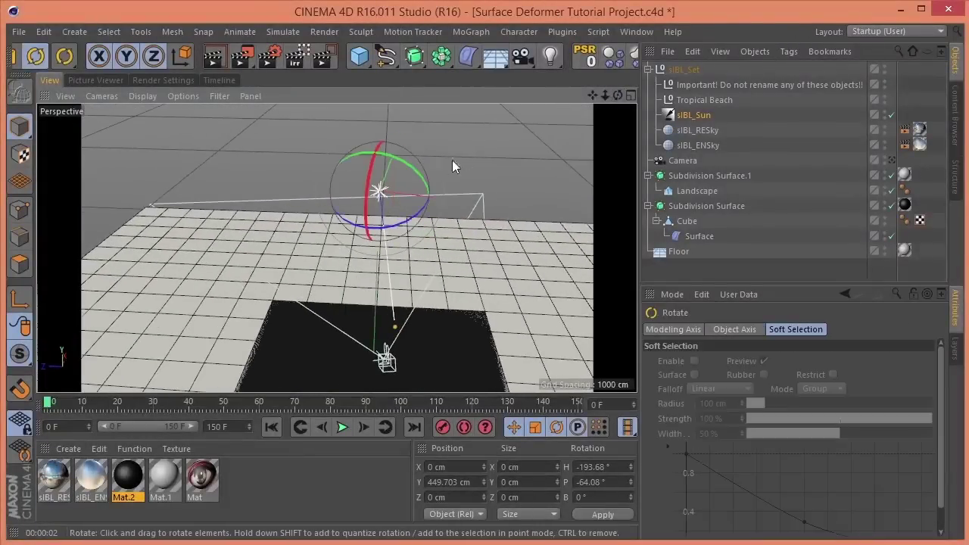
pyautogui.moveTo(391, 159); pyautogui.dragTo(370, 186)
# - Return to the camera view, go to frame 64 and render the view
pyautogui.click(892, 160)
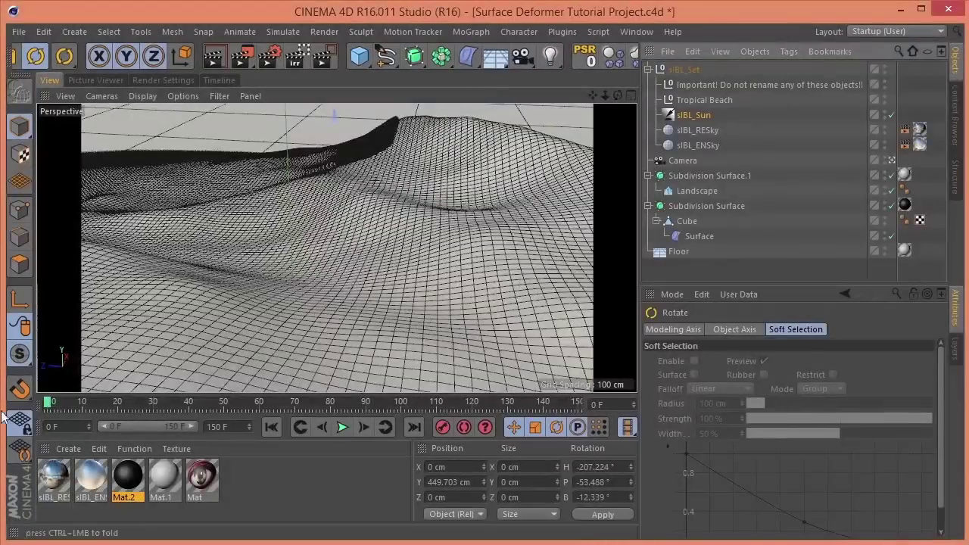
pyautogui.moveTo(48, 402); pyautogui.dragTo(275, 412)
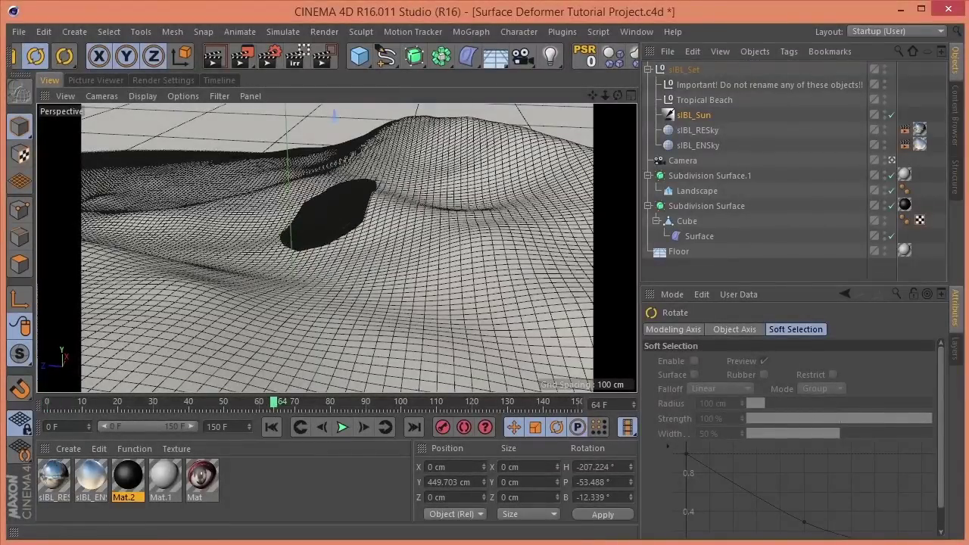
pyautogui.click(224, 58)
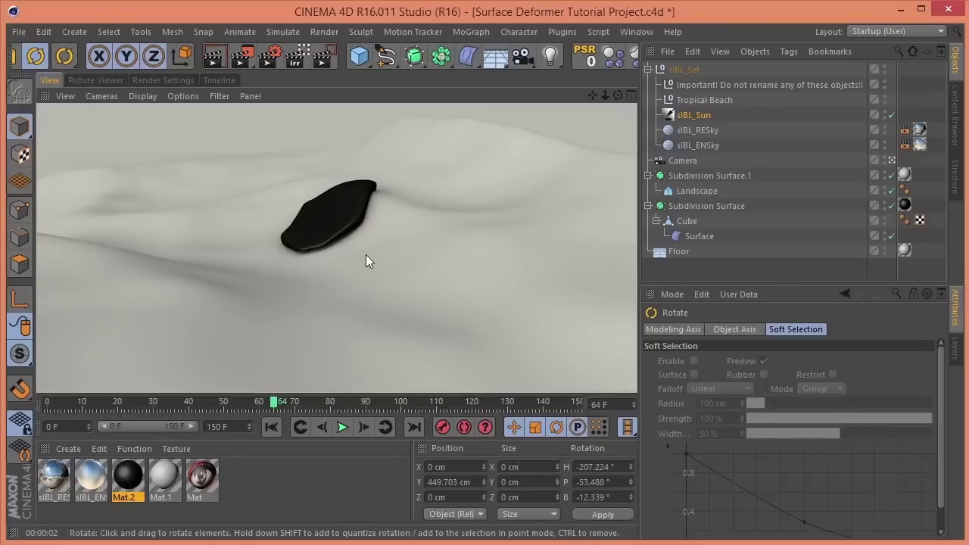
# - Replace the default specular layer in Mat.1's reflectance with a GGX layer
pyautogui.doubleClick(165, 479)
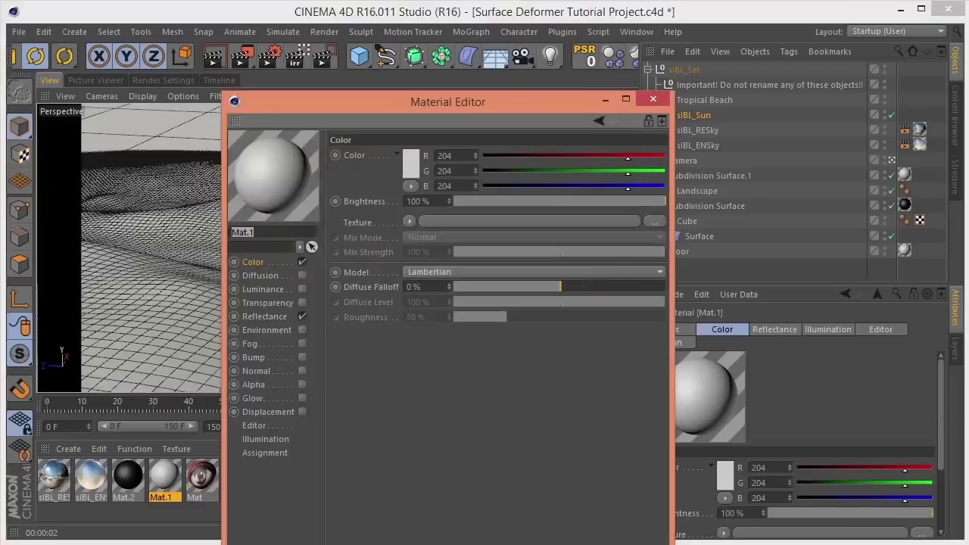
pyautogui.moveTo(671, 544); pyautogui.dragTo(670, 530)
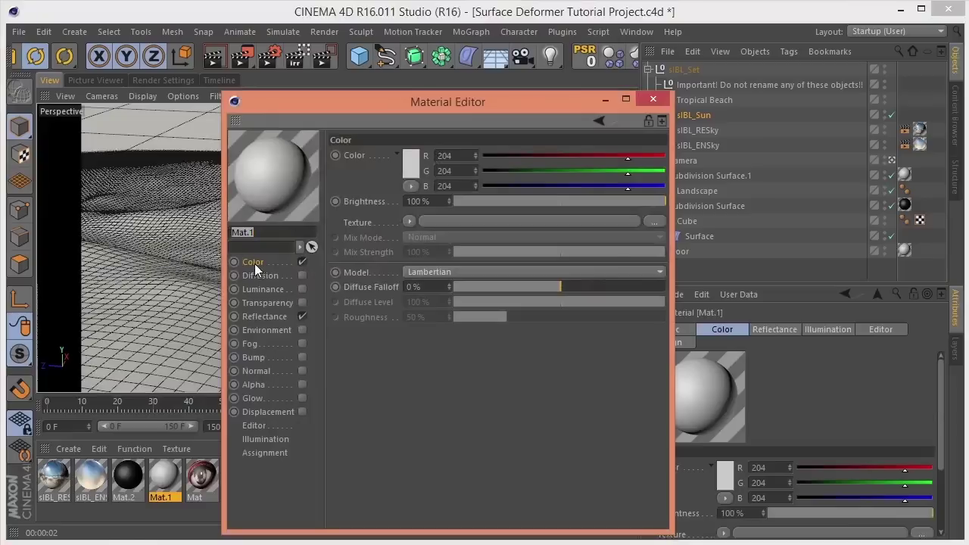
pyautogui.click(261, 318)
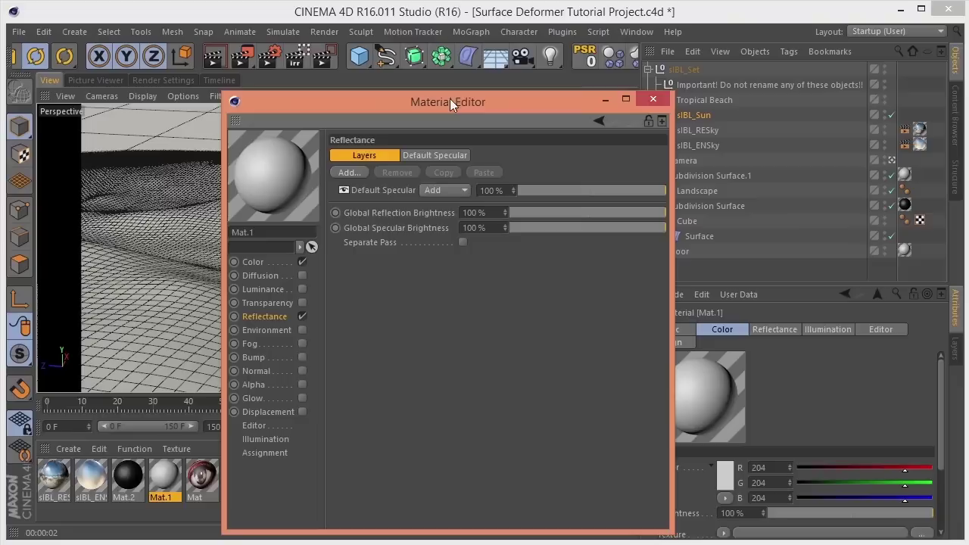
pyautogui.click(399, 190)
pyautogui.click(397, 174)
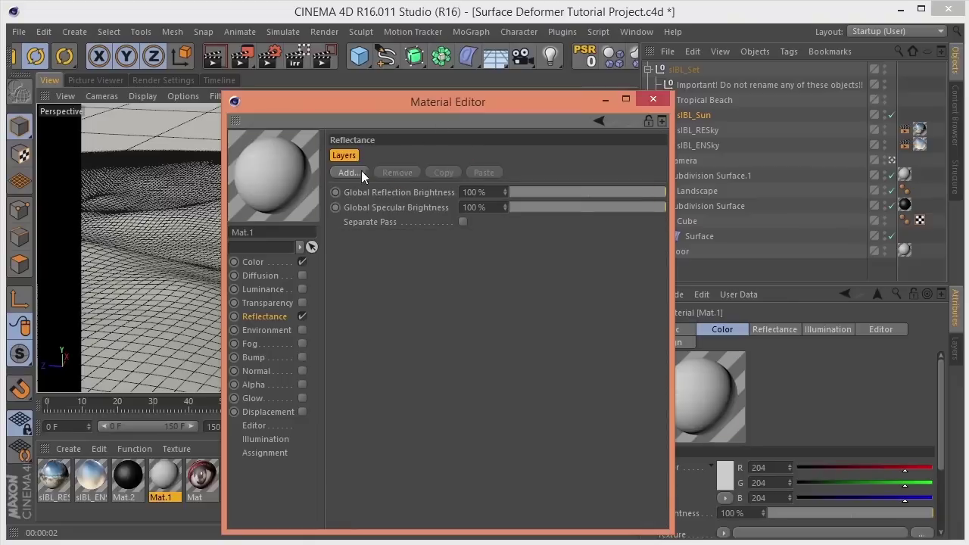
pyautogui.click(361, 171)
pyautogui.click(396, 190)
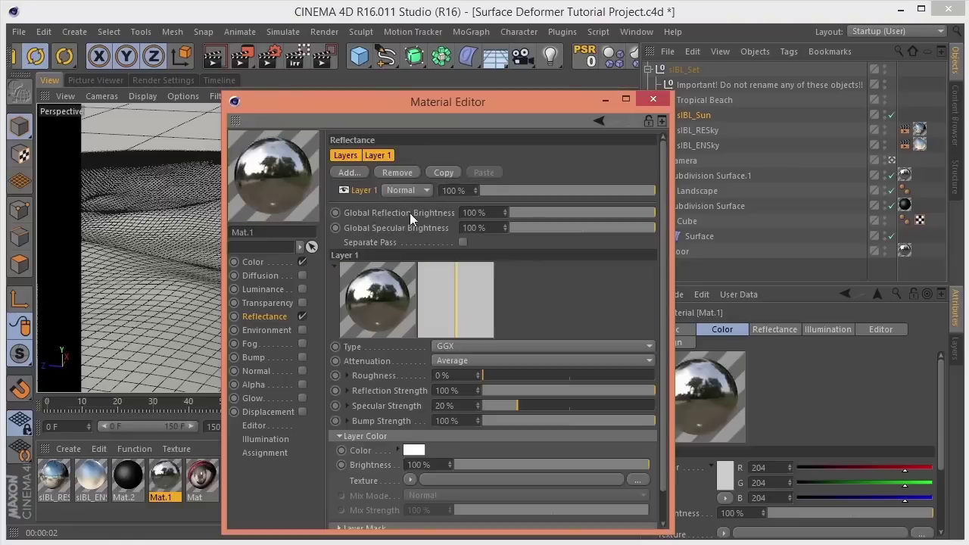
# - Load a Fresnel texture into the layer mask of Mat.1's reflection layer and render the view
pyautogui.scroll(-1, 360, 463)
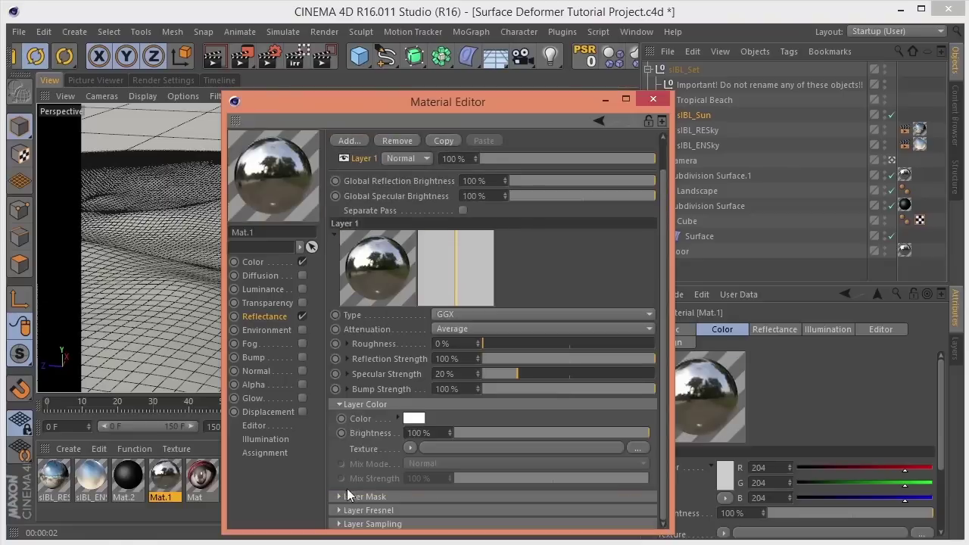
pyautogui.click(340, 494)
pyautogui.scroll(-3, 371, 474)
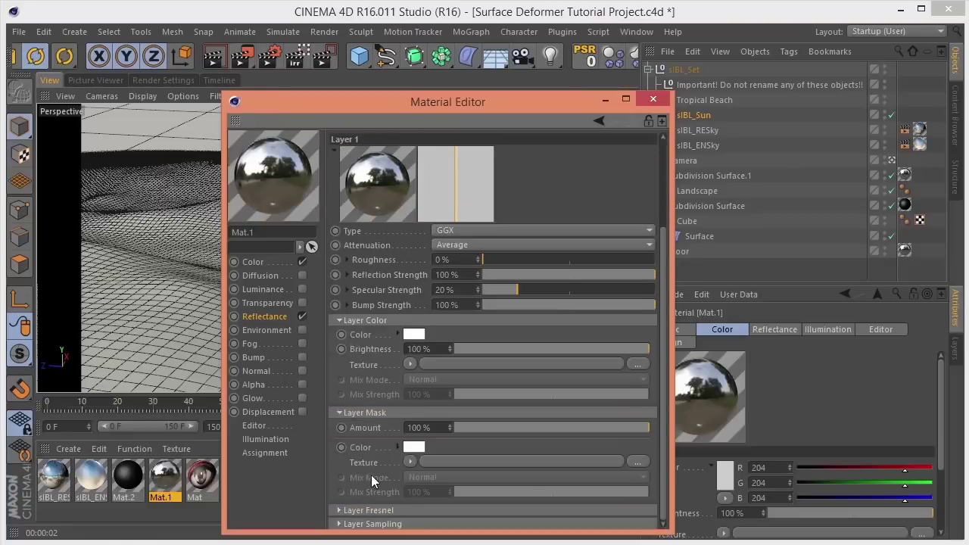
pyautogui.click(409, 463)
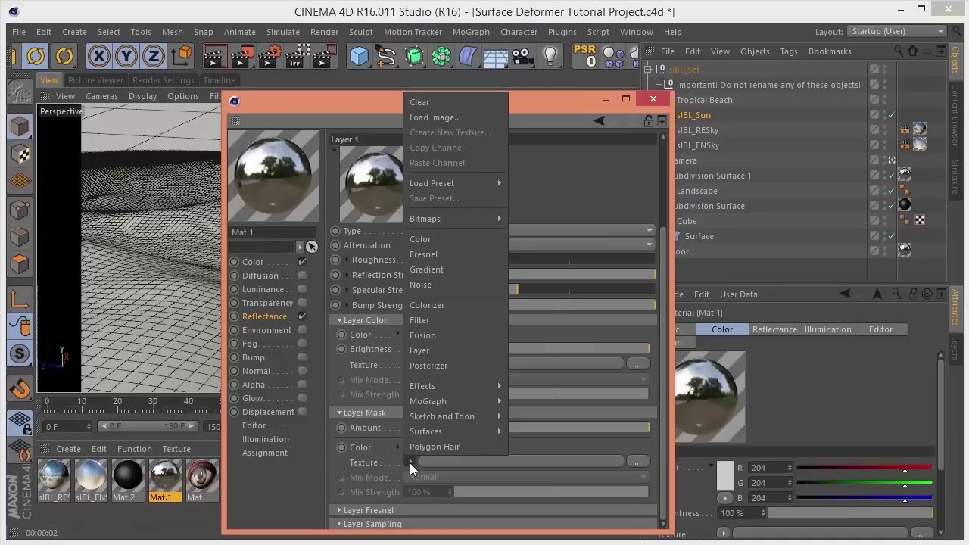
pyautogui.click(427, 255)
pyautogui.moveTo(435, 103); pyautogui.dragTo(694, 69)
pyautogui.click(913, 66)
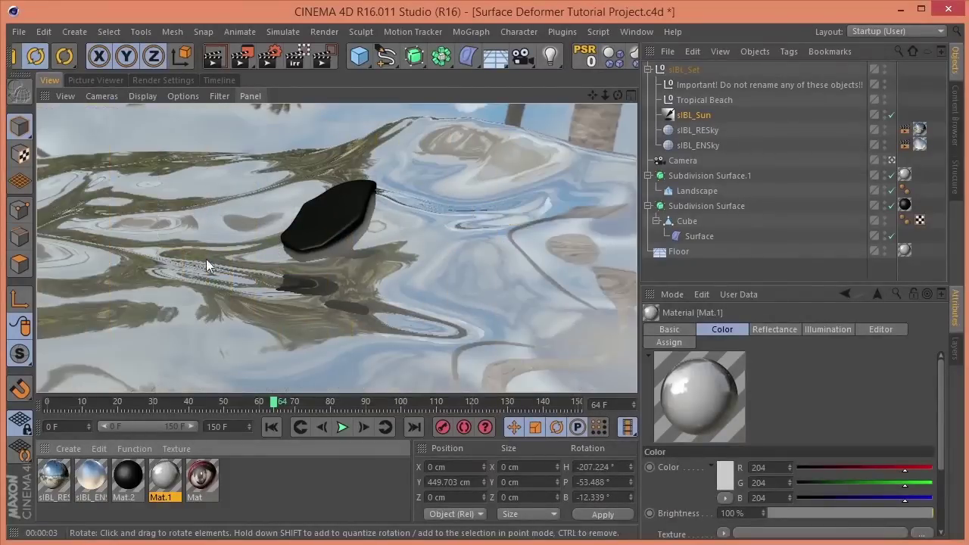
# - Set Mat.1's reflection layer to 0 % specular strength, 50 % reflection strength and 5 % roughness
pyautogui.doubleClick(165, 477)
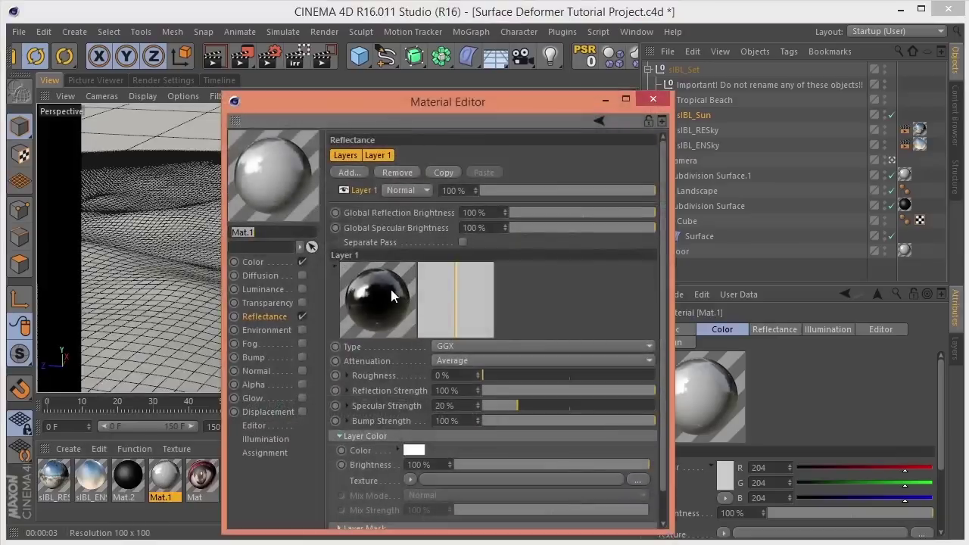
pyautogui.moveTo(504, 403); pyautogui.dragTo(422, 411)
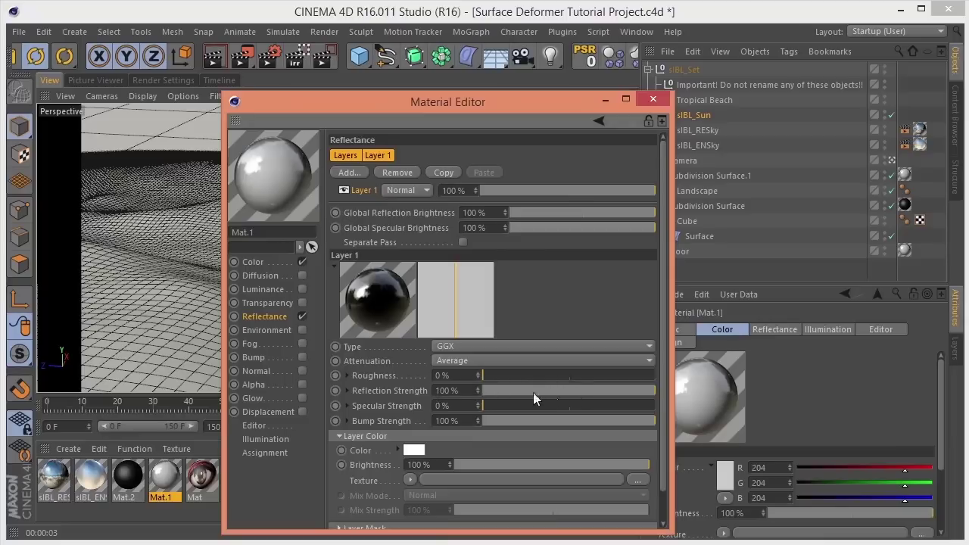
pyautogui.click(479, 371)
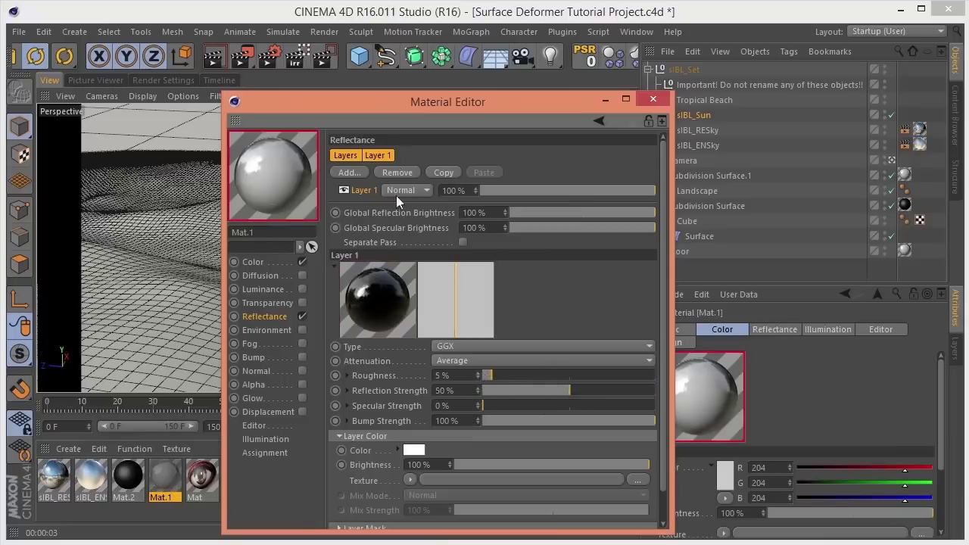
# - Close the Material Editor and render the view to check Mat.1's reflection
pyautogui.click(652, 100)
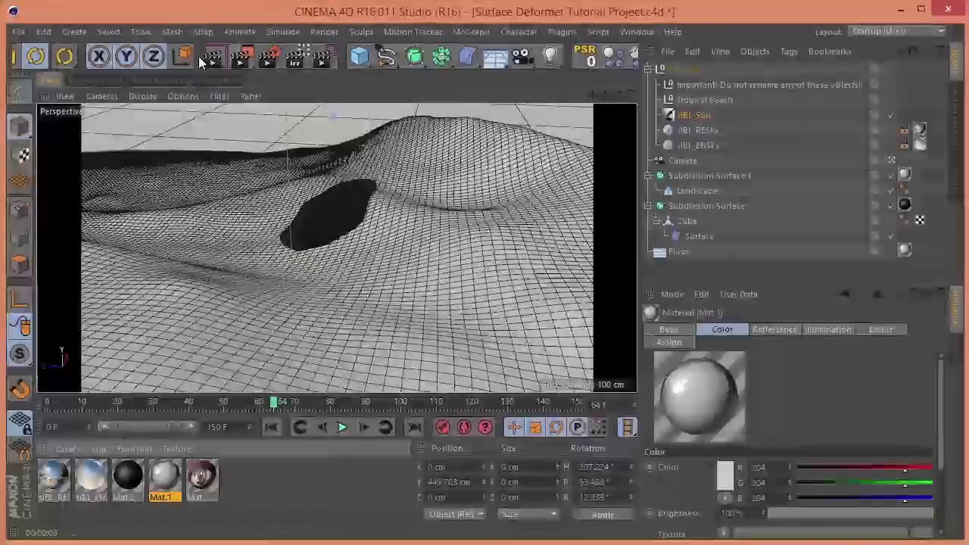
pyautogui.click(215, 60)
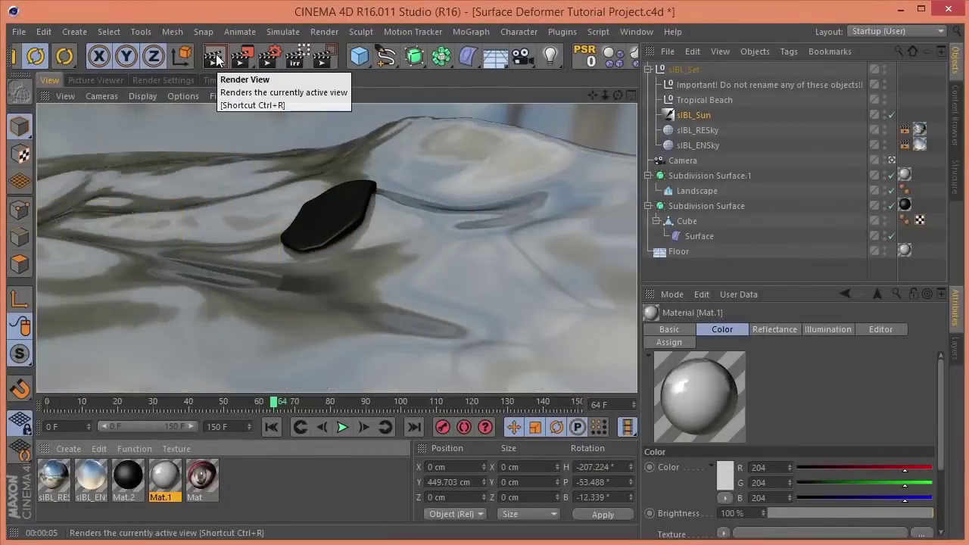
# - Replace the default specular layer in Mat.2's reflectance with a GGX layer
pyautogui.doubleClick(130, 476)
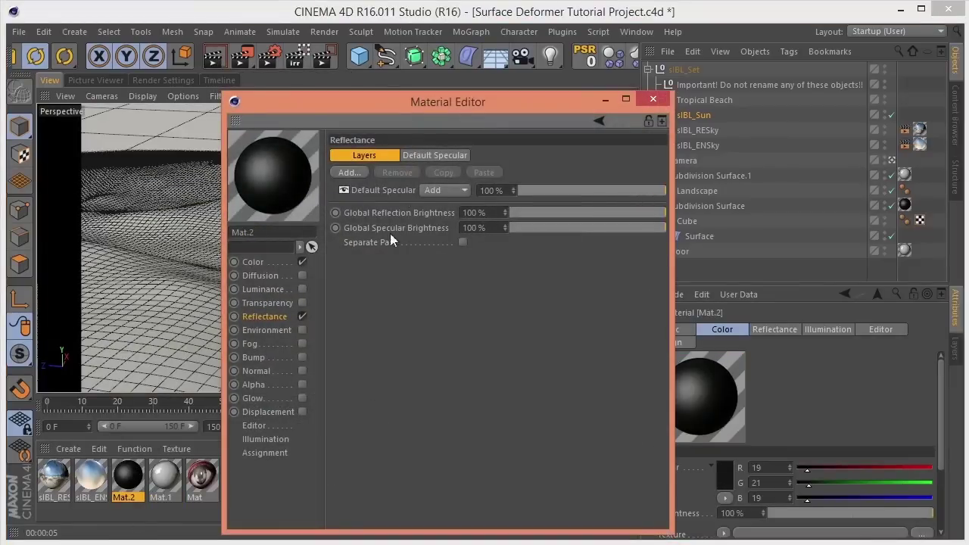
pyautogui.click(386, 190)
pyautogui.click(393, 172)
pyautogui.click(345, 172)
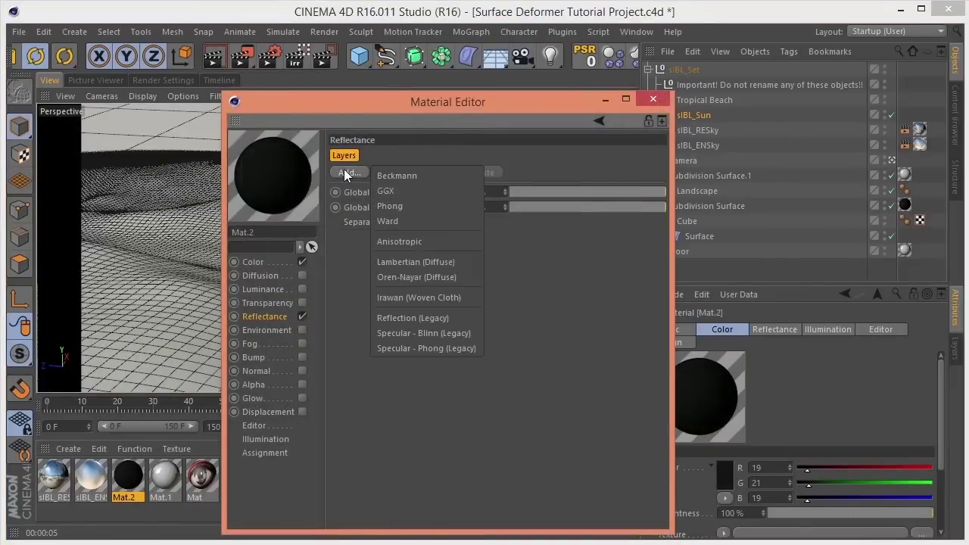
pyautogui.click(392, 192)
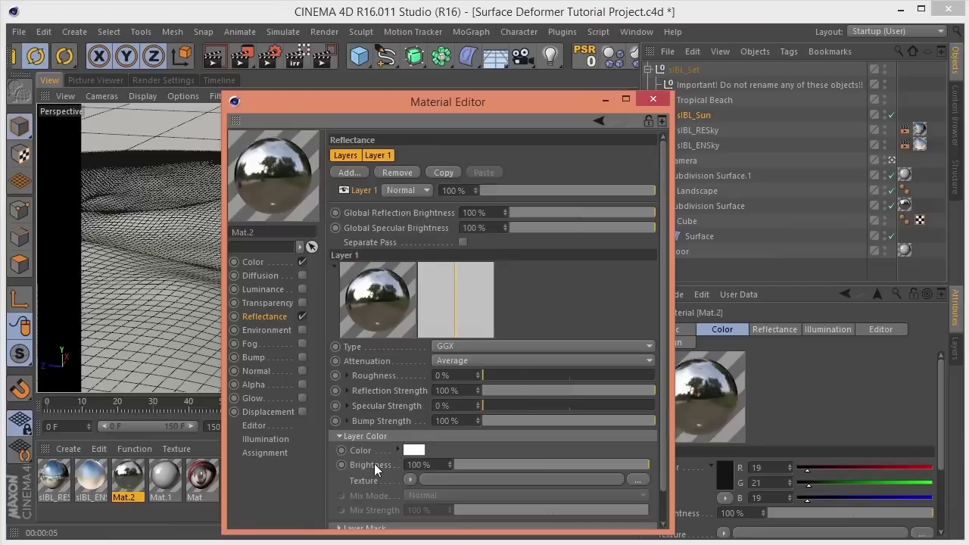
# - Load a Fresnel texture into the layer mask of Mat.2's reflection layer and render the view
pyautogui.scroll(-1, 373, 463)
pyautogui.click(338, 497)
pyautogui.scroll(-3, 365, 469)
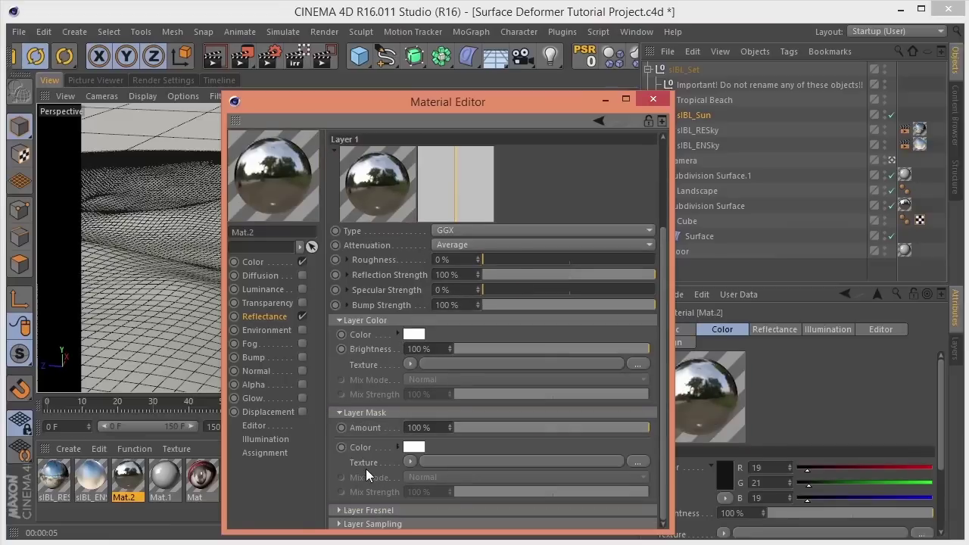
pyautogui.click(411, 462)
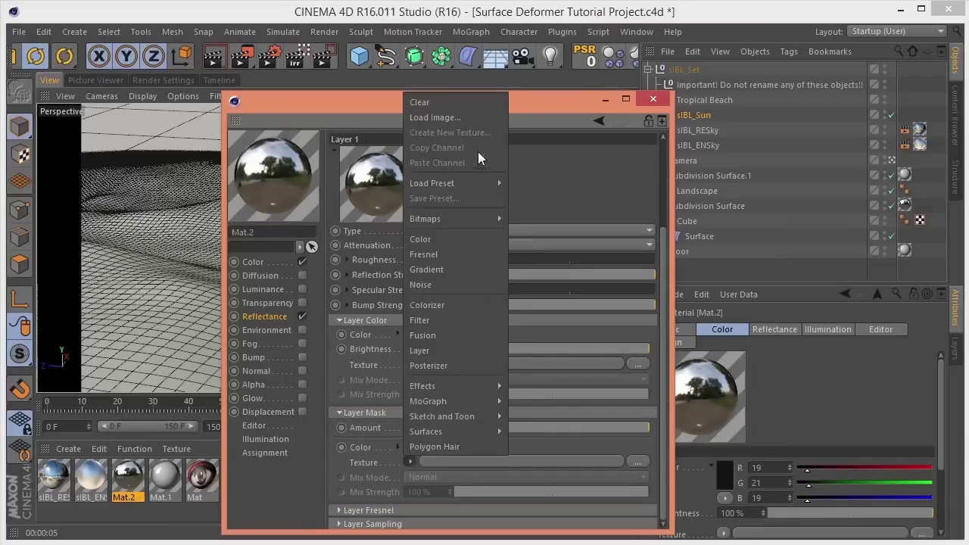
pyautogui.moveTo(457, 181)
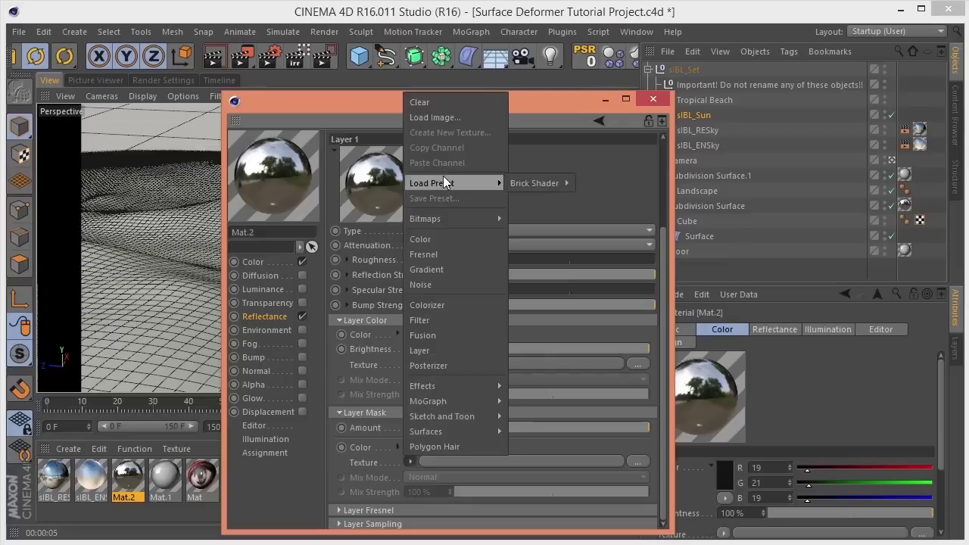
pyautogui.click(438, 253)
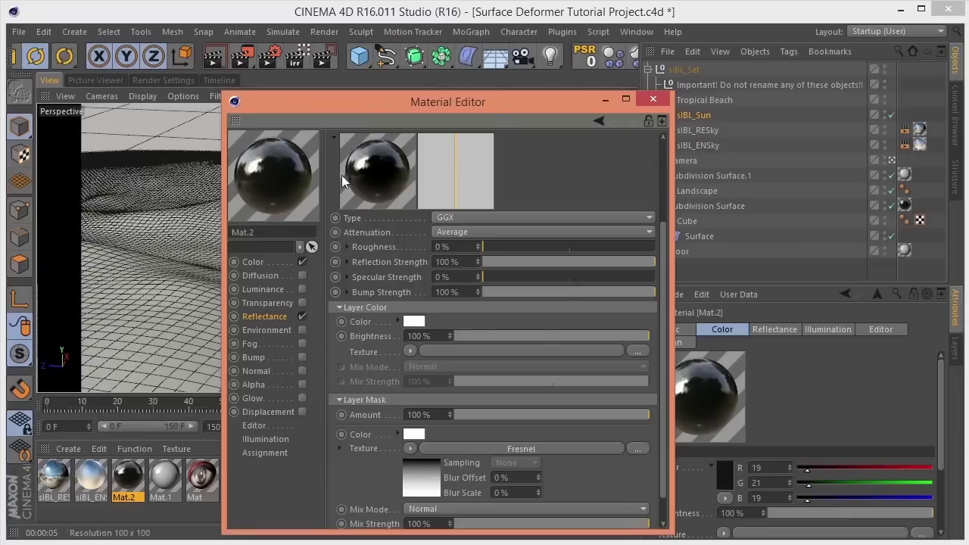
pyautogui.click(652, 99)
pyautogui.click(214, 60)
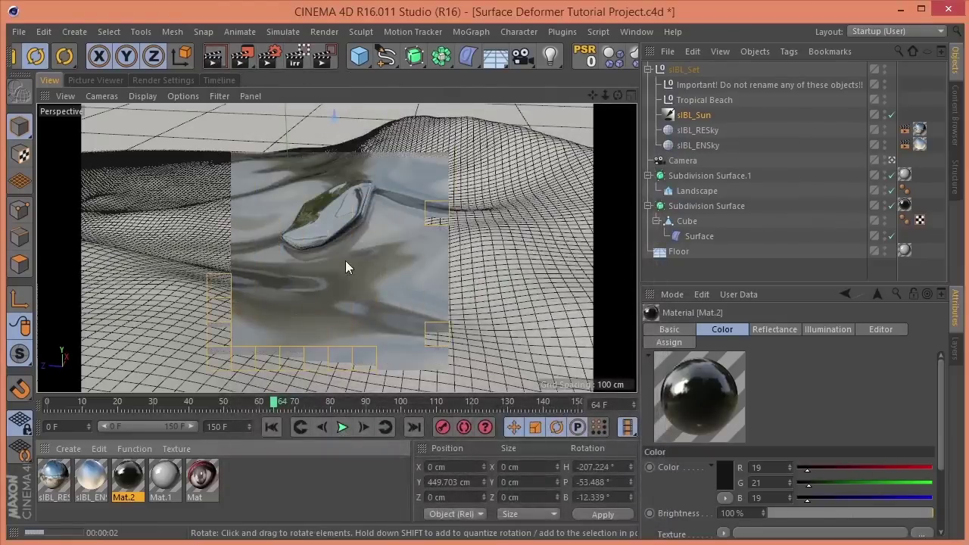
# - Set Mat.2's reflection layer to 48 % reflection strength and 5 % roughness, and render the view again
pyautogui.click(128, 479)
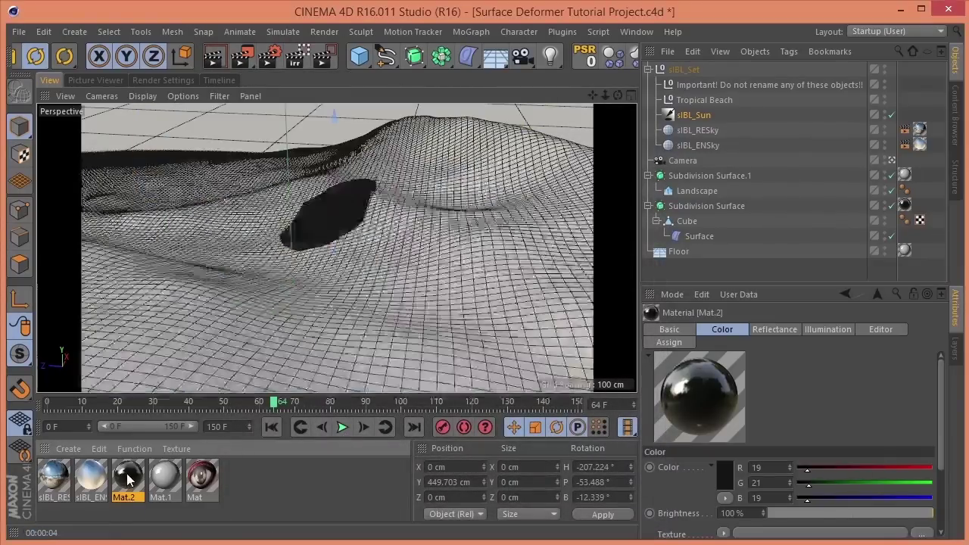
pyautogui.click(773, 329)
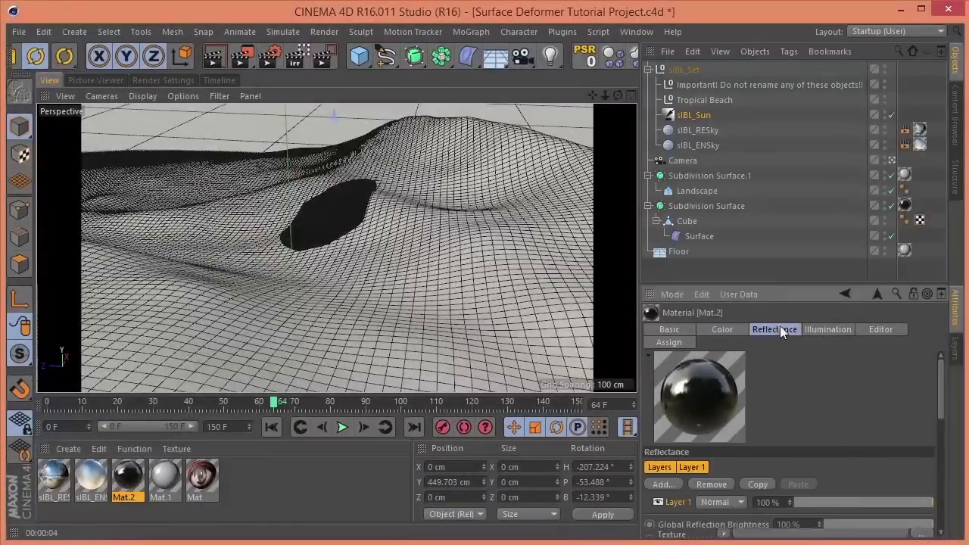
pyautogui.moveTo(944, 413); pyautogui.dragTo(942, 463)
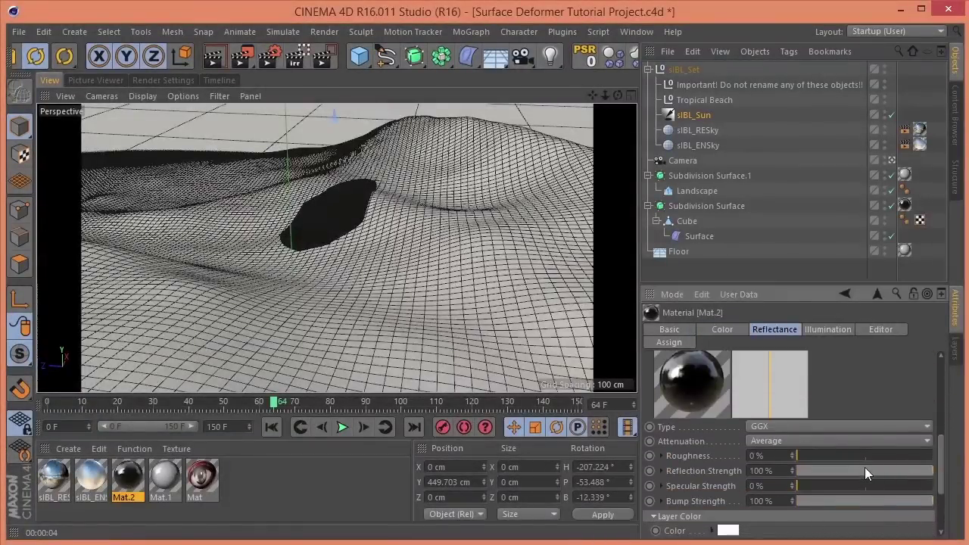
pyautogui.click(863, 470)
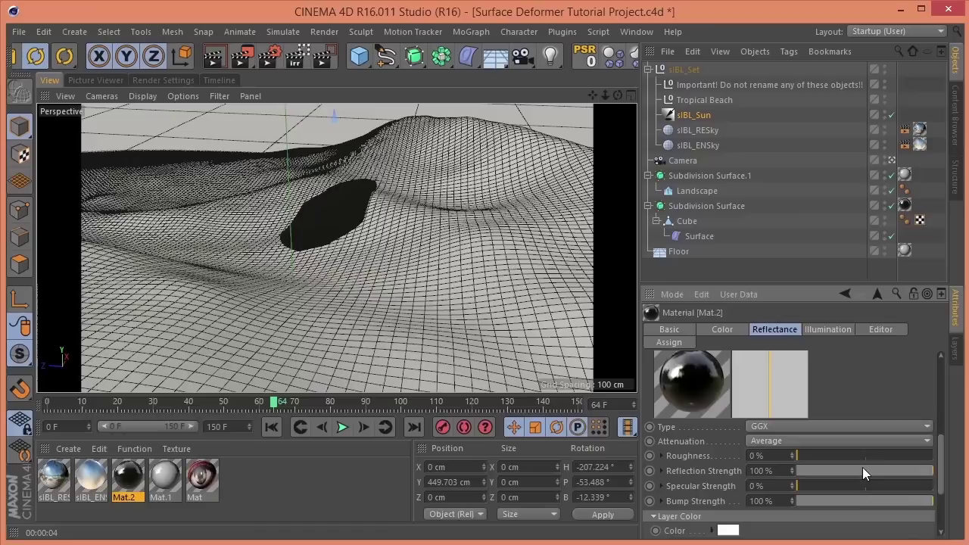
pyautogui.click(804, 455)
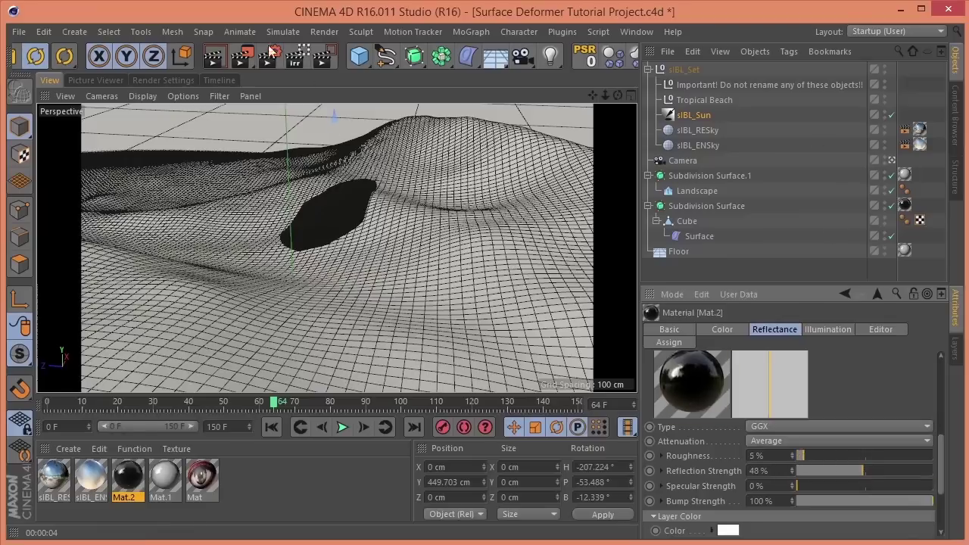
pyautogui.click(218, 58)
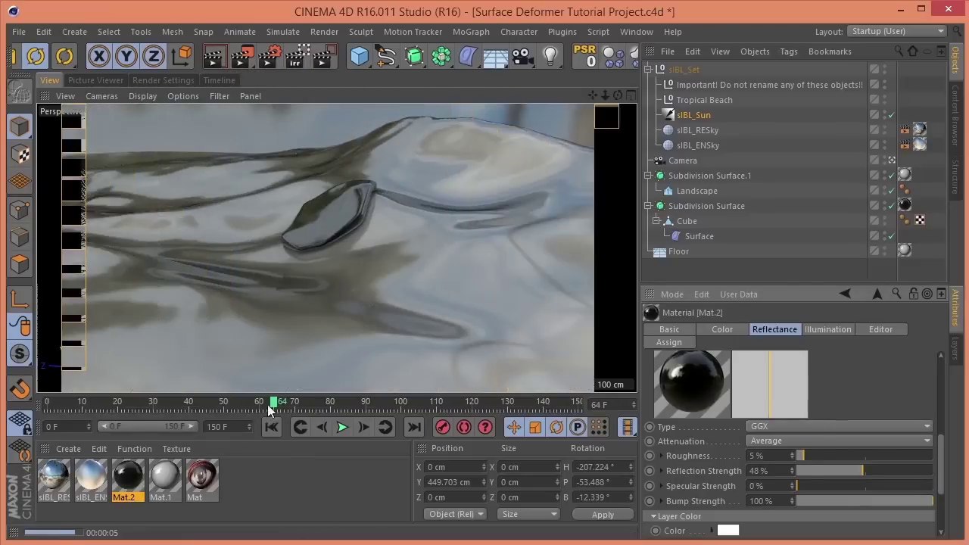
# - Return the animation to frame 0 and check the image size and frame range in the render output settings
pyautogui.moveTo(274, 402); pyautogui.dragTo(49, 409)
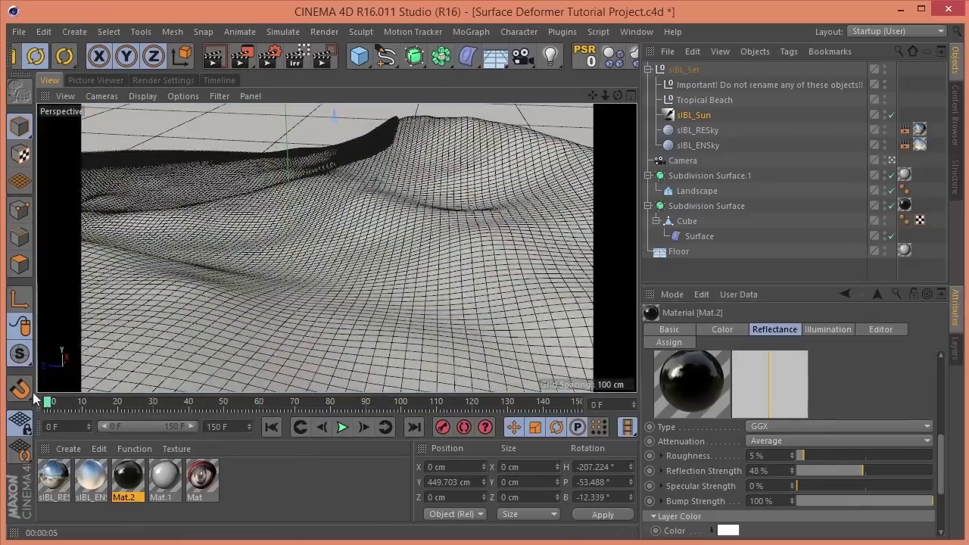
pyautogui.click(164, 81)
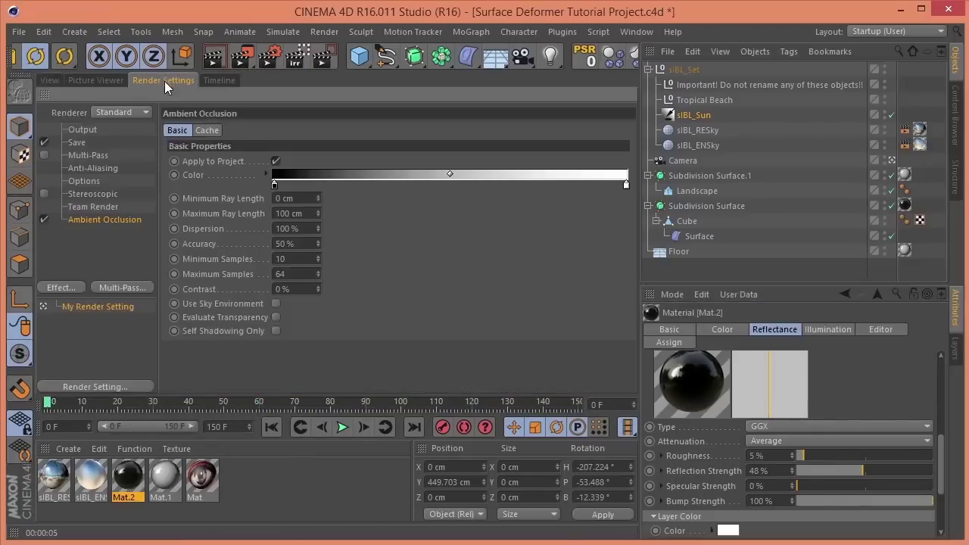
pyautogui.click(80, 130)
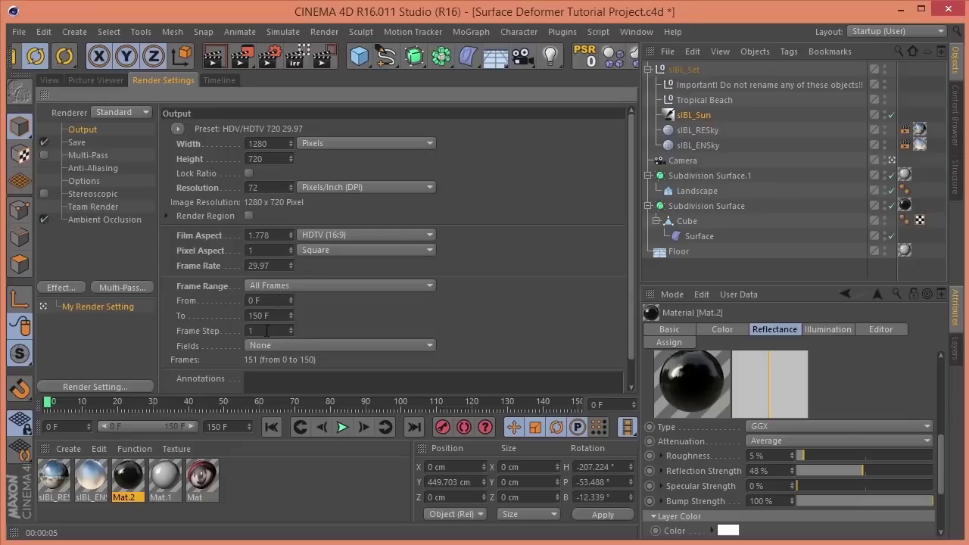
# - Set the render's save file to "turorial render" in the Motion Graphics\Tutorials folder
pyautogui.click(79, 141)
pyautogui.click(617, 155)
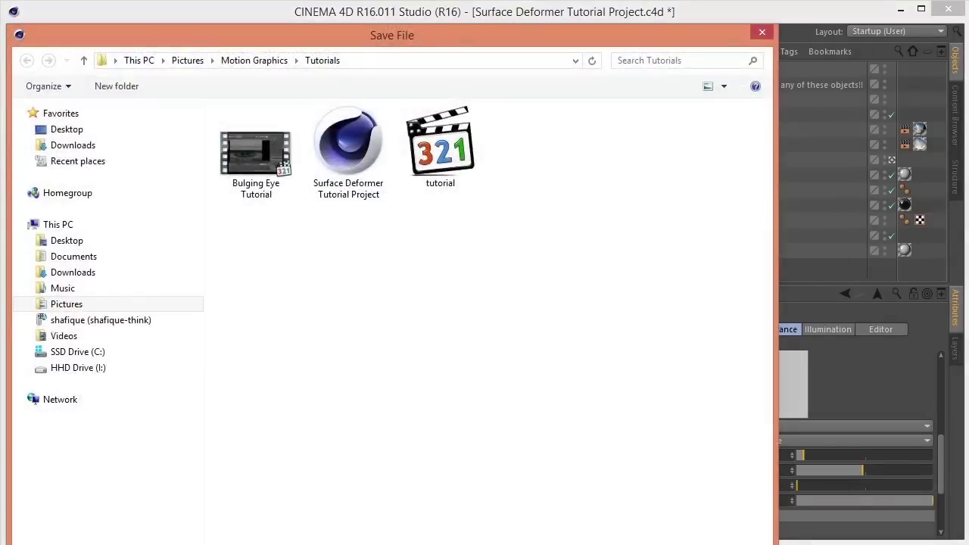
pyautogui.press('Return')
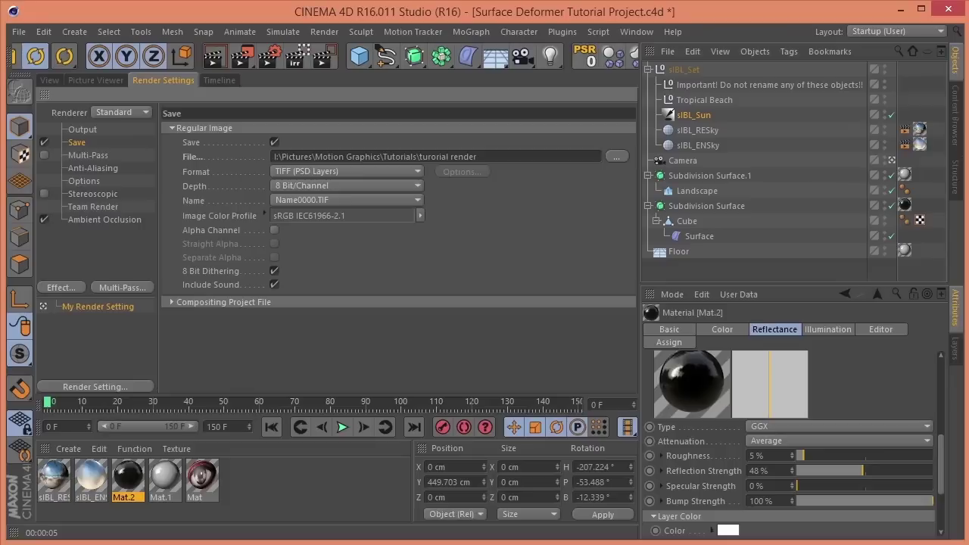
# - Set the render's save format to QuickTime Movie with H.264 compression
pyautogui.click(340, 171)
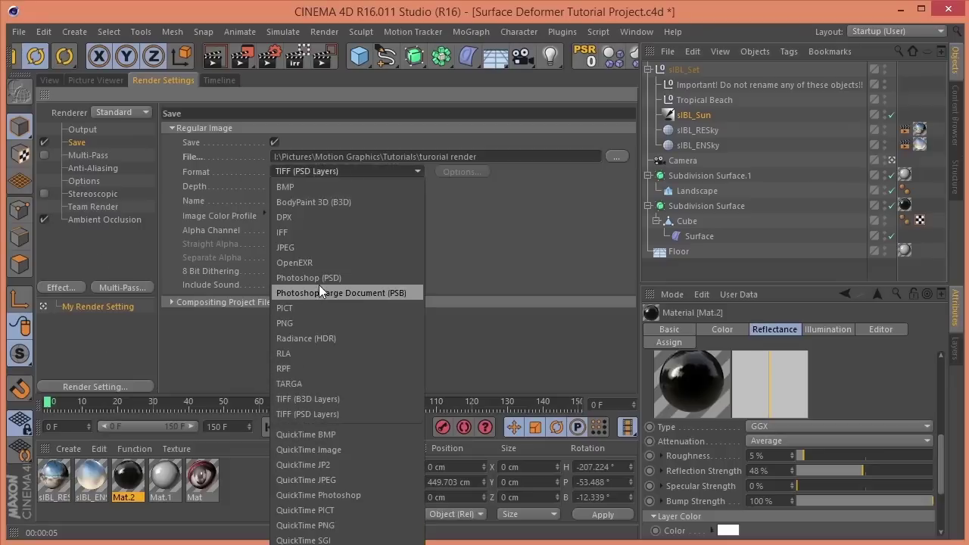
pyautogui.click(325, 522)
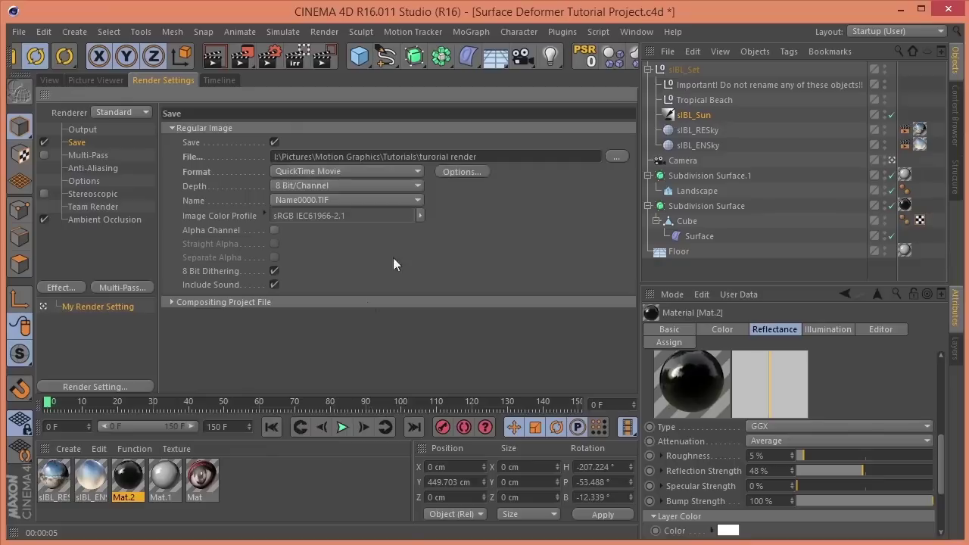
pyautogui.click(462, 171)
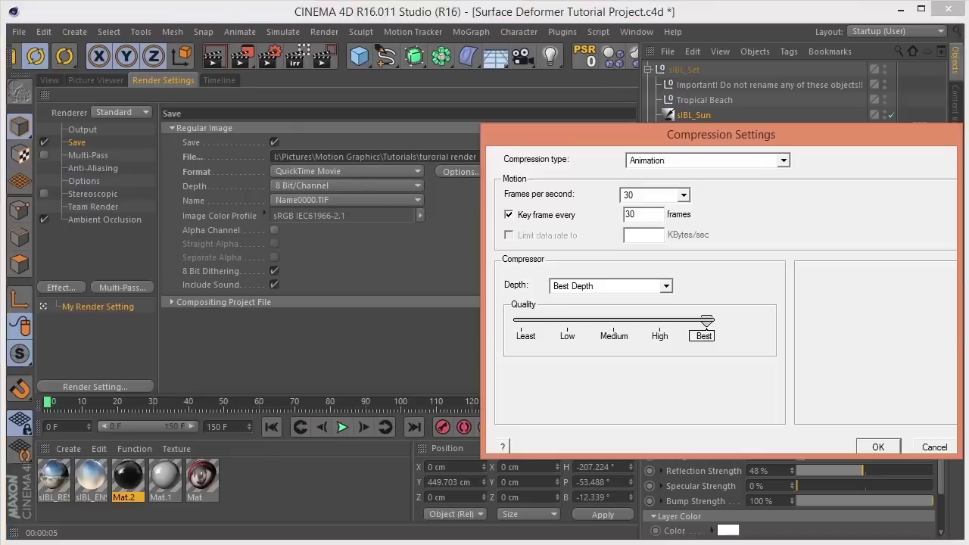
pyautogui.click(708, 159)
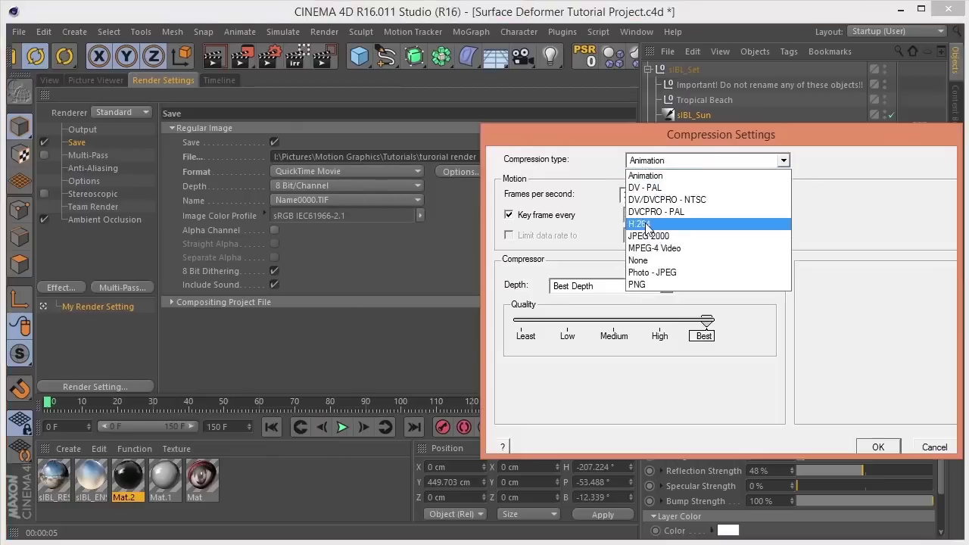
pyautogui.click(650, 224)
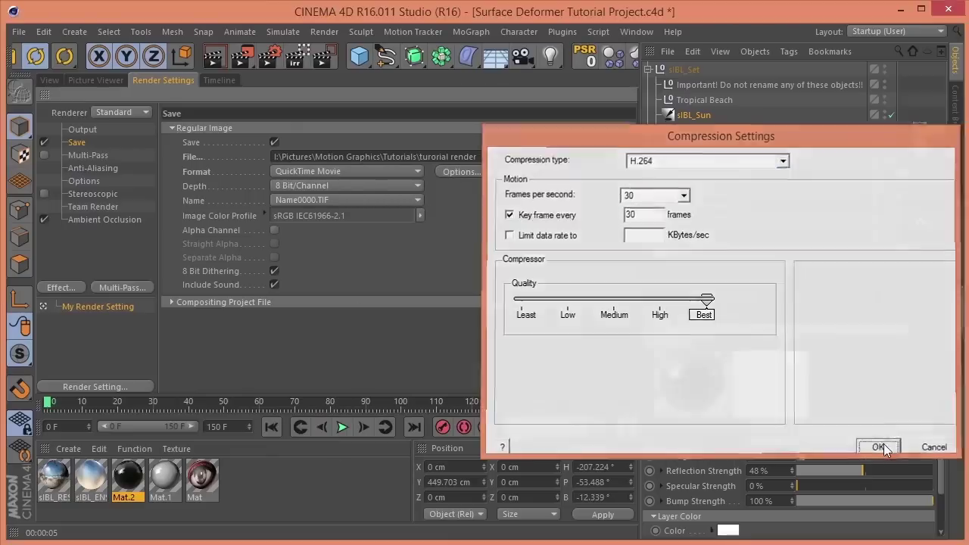
pyautogui.click(880, 447)
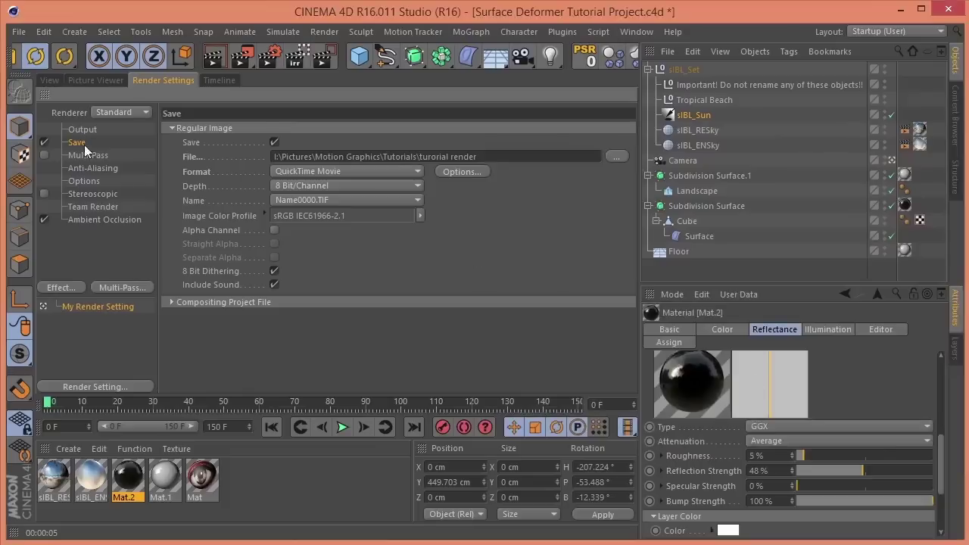
# - Set anti-aliasing to Best with a maximum level of 2x2 and the Gauss (Animation) filter
pyautogui.click(86, 168)
pyautogui.click(296, 128)
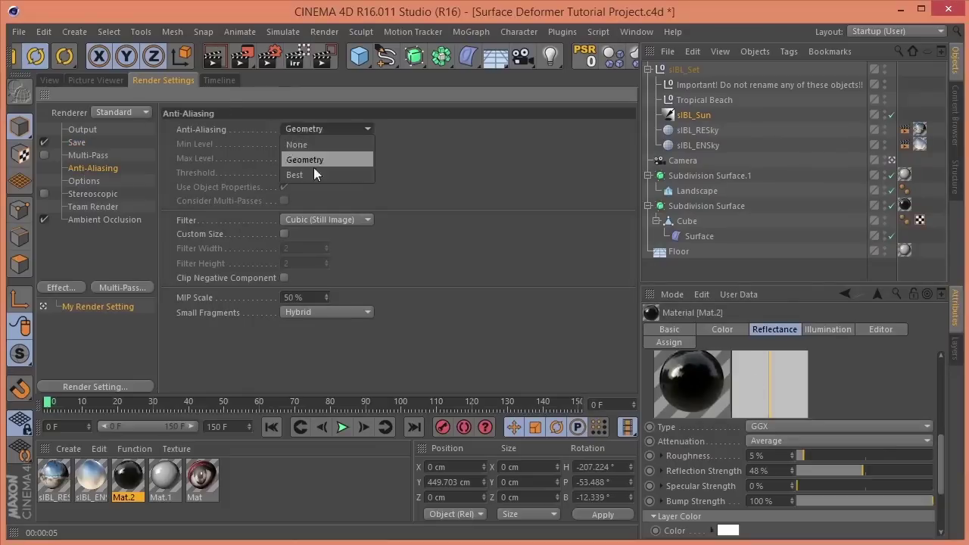
pyautogui.click(303, 176)
pyautogui.click(295, 159)
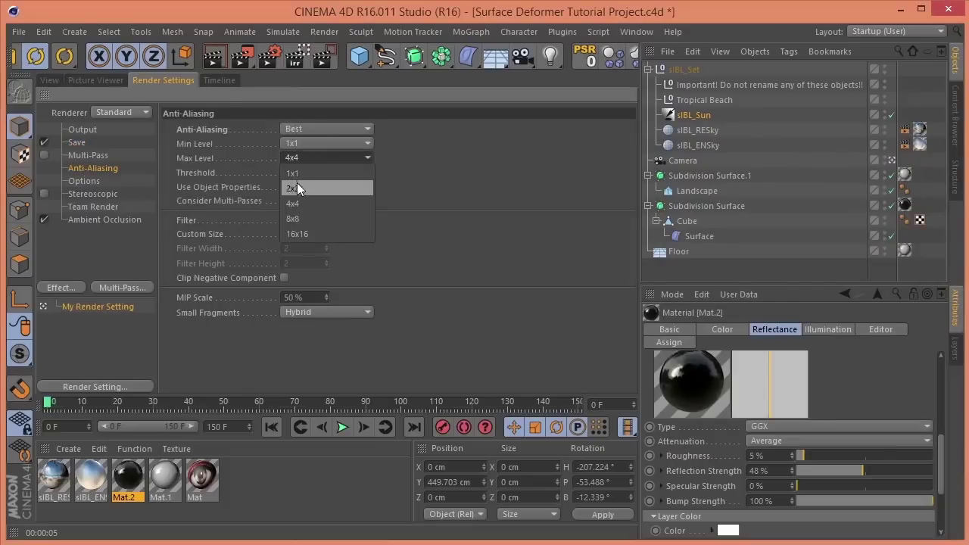
pyautogui.click(297, 188)
pyautogui.click(349, 221)
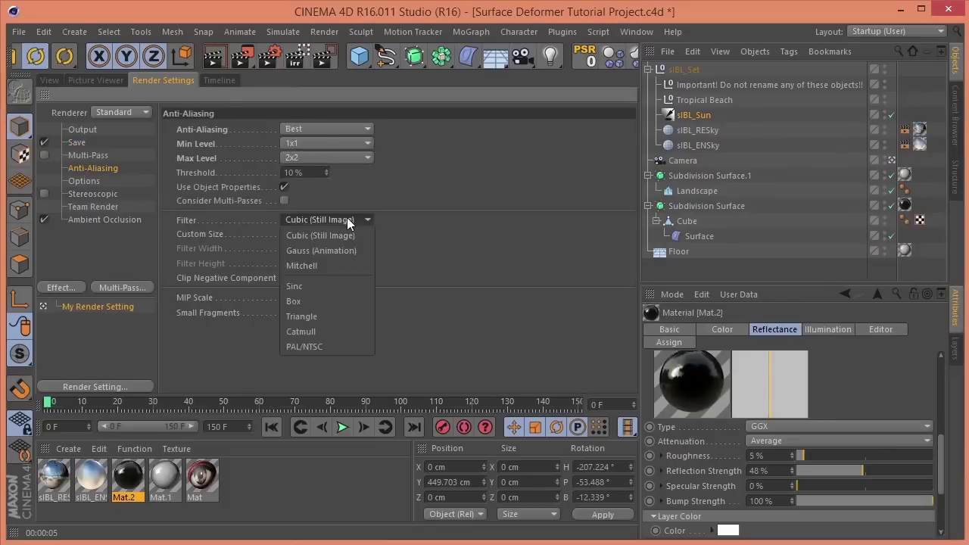
pyautogui.click(319, 253)
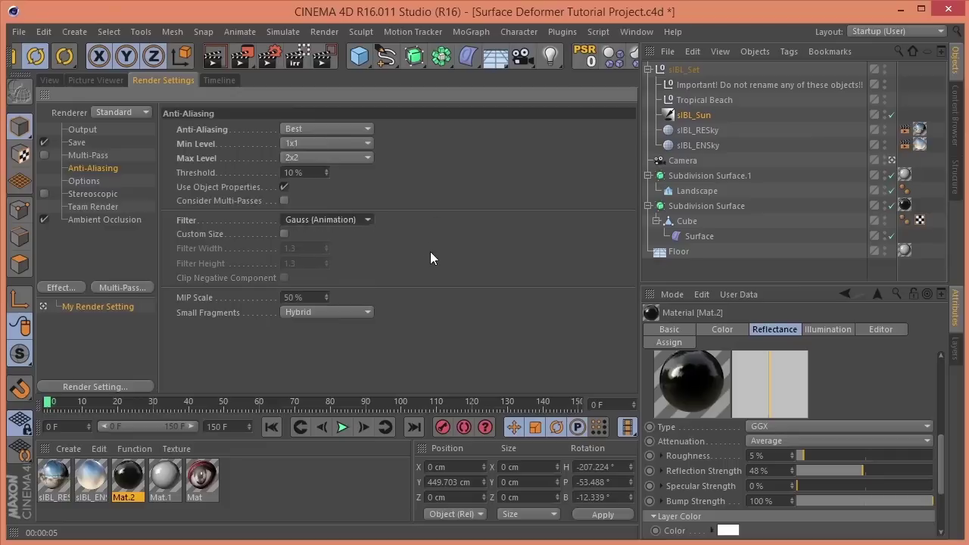
# - Return to the viewport and render frame 0 with the new anti-aliasing settings
pyautogui.click(50, 80)
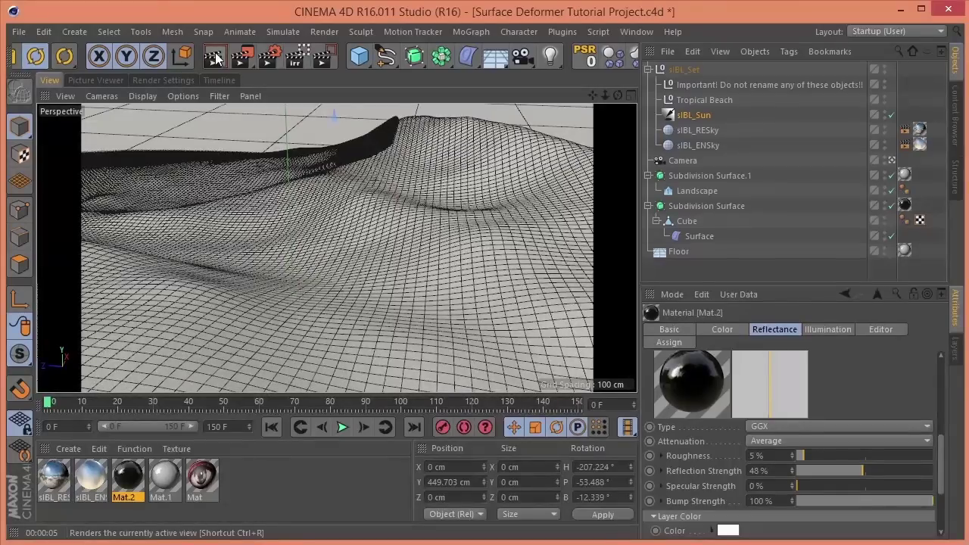
pyautogui.click(215, 59)
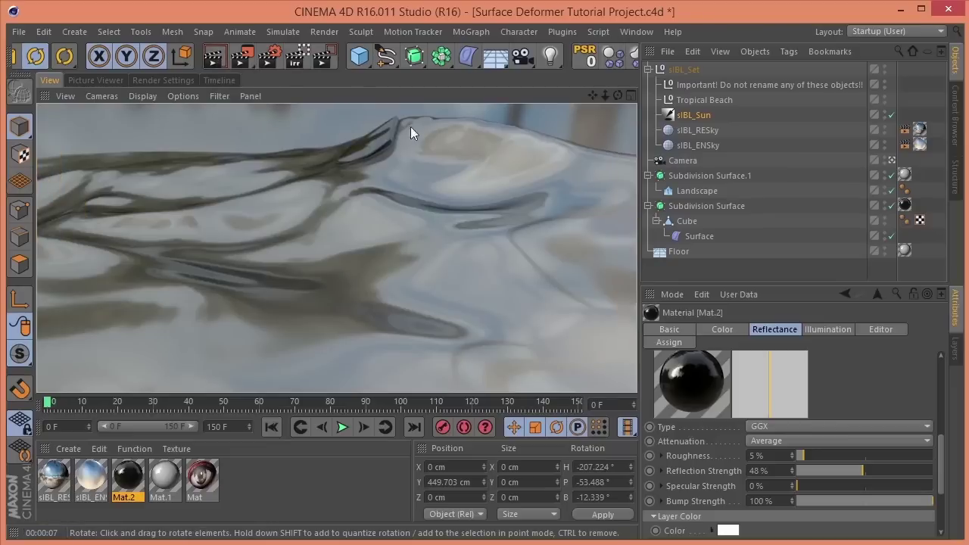
# - Enable the Bump channel on the landscape material Mat.1 and assign a Noise shader as its texture
pyautogui.click(161, 478)
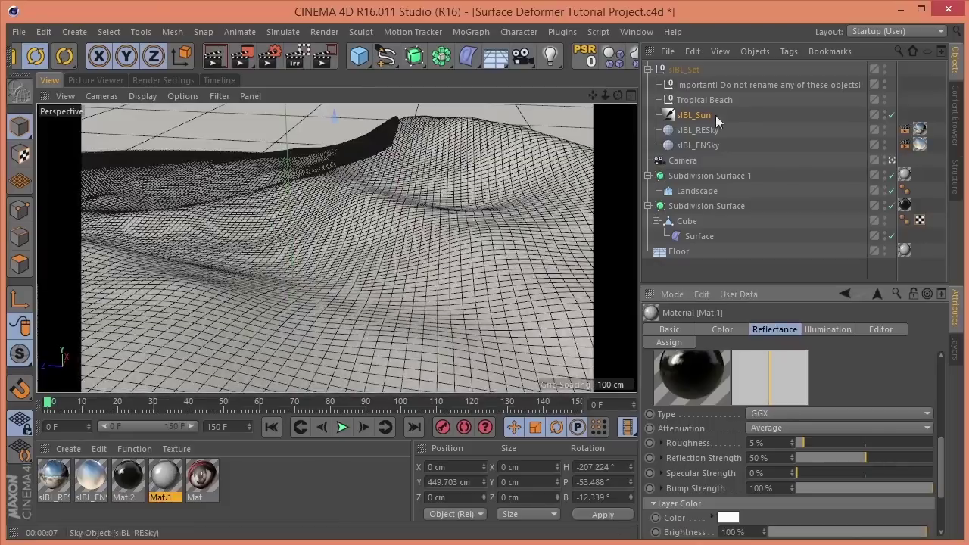
pyautogui.doubleClick(163, 480)
pyautogui.moveTo(503, 102); pyautogui.dragTo(729, 45)
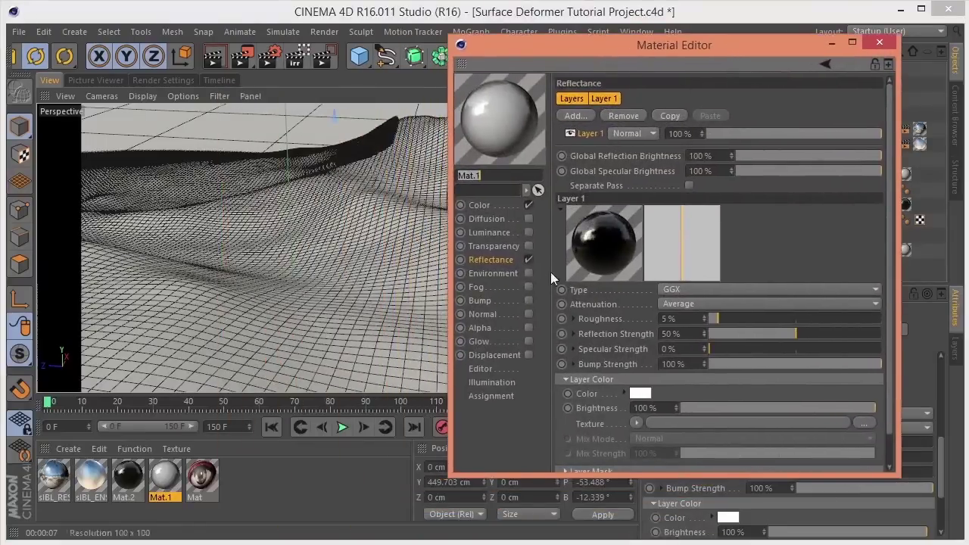
pyautogui.click(528, 301)
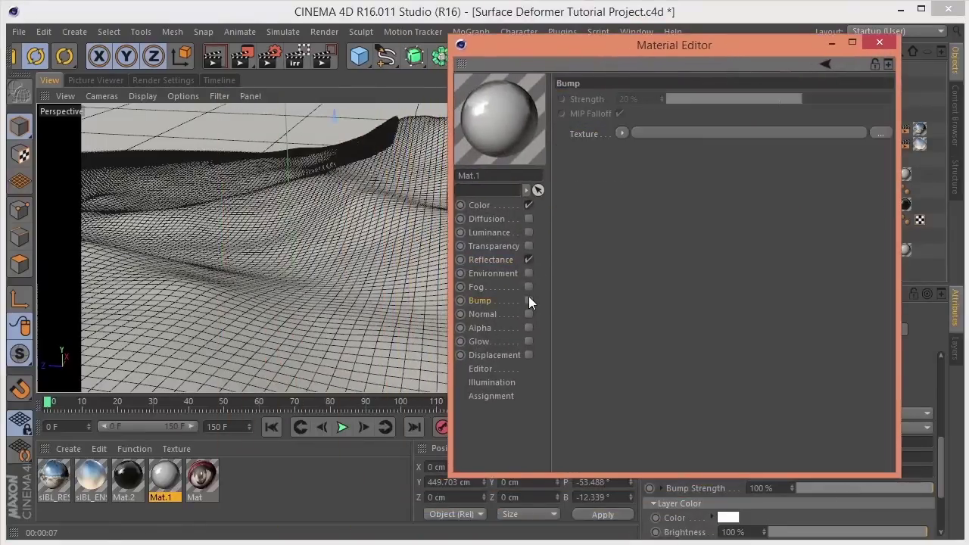
pyautogui.click(622, 134)
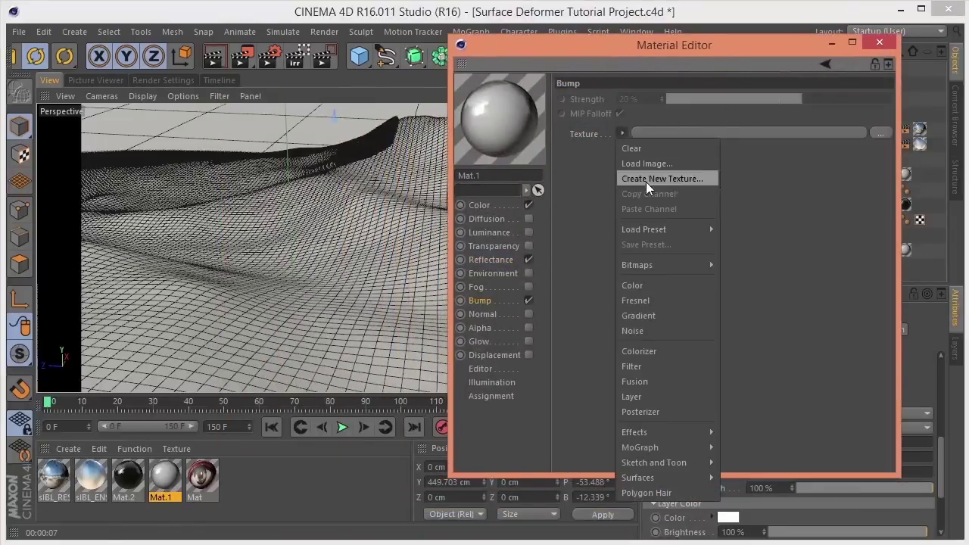
pyautogui.click(632, 331)
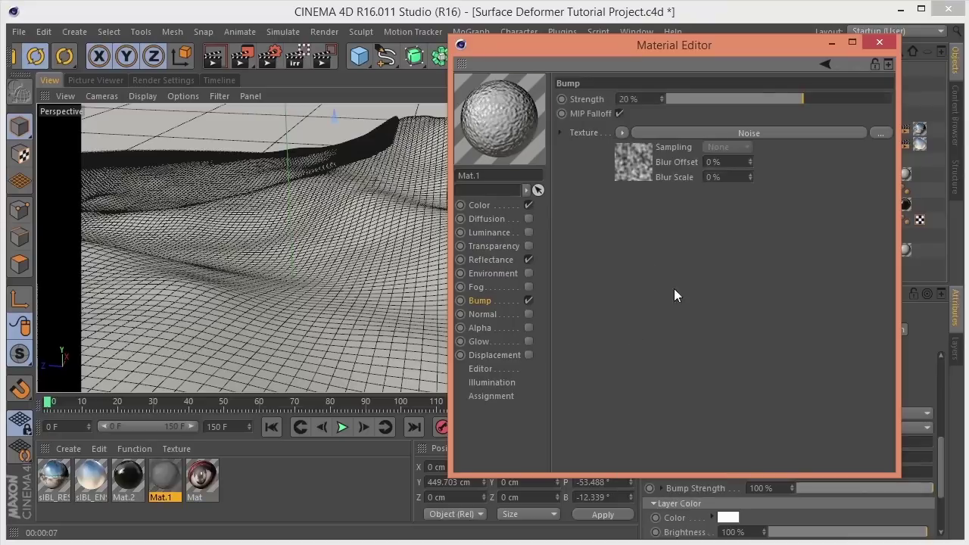
# - Test-render the view with Mat.1's bump strength at 10%, and reduce the strength to 4%
pyautogui.click(791, 100)
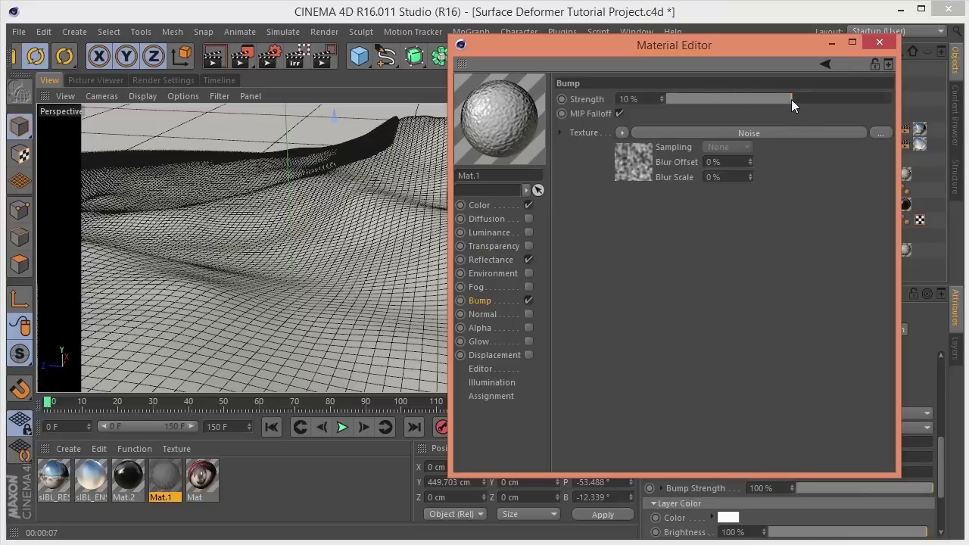
pyautogui.click(218, 59)
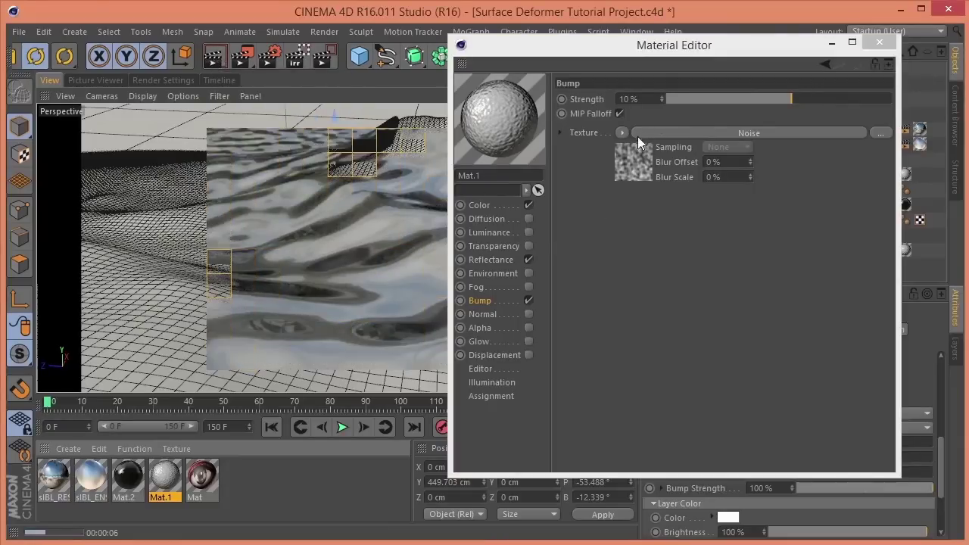
pyautogui.click(783, 109)
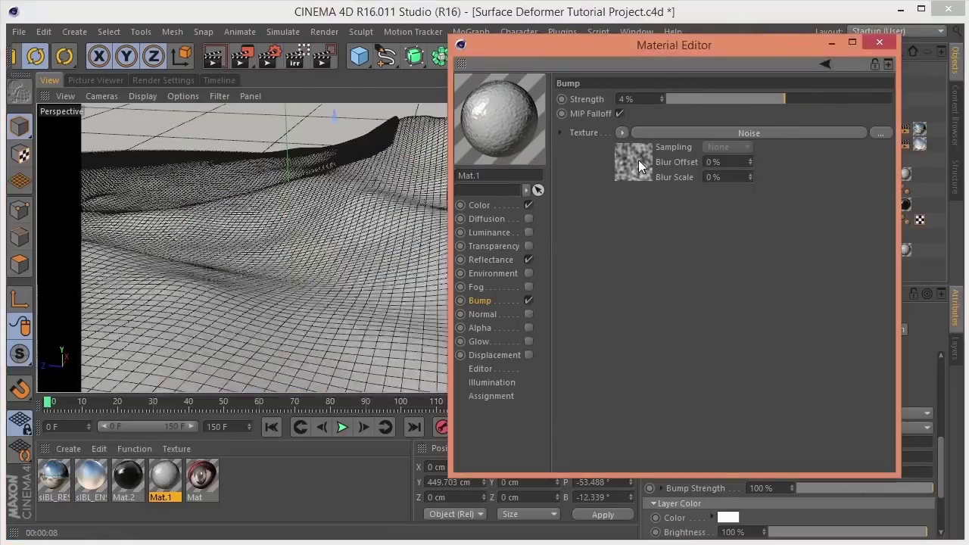
# - Test-render the bump noise at a global scale of 27%, and reduce the scale to 5%
pyautogui.click(633, 162)
pyautogui.moveTo(697, 291)
pyautogui.mouseDown()
pyautogui.moveTo(697, 318)
pyautogui.moveTo(697, 298)
pyautogui.mouseUp()
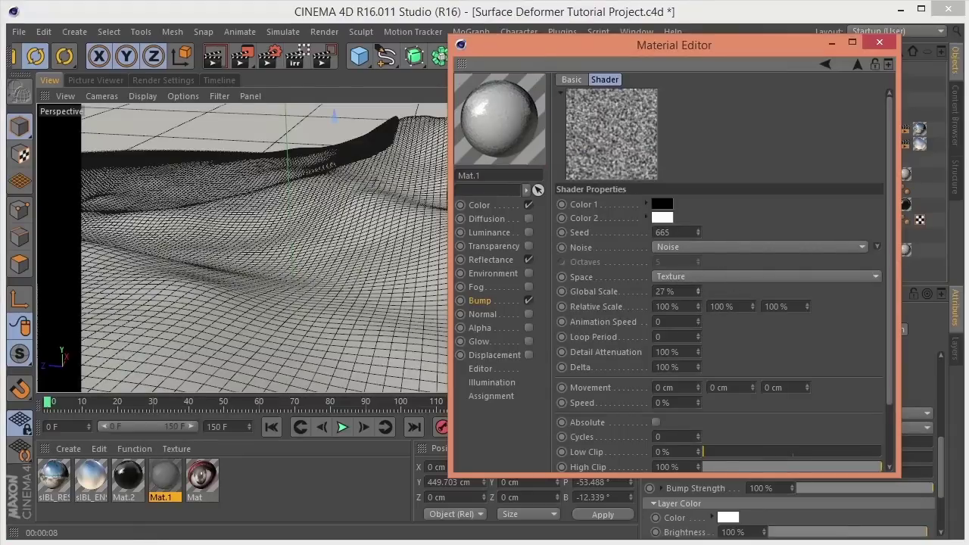
pyautogui.click(381, 14)
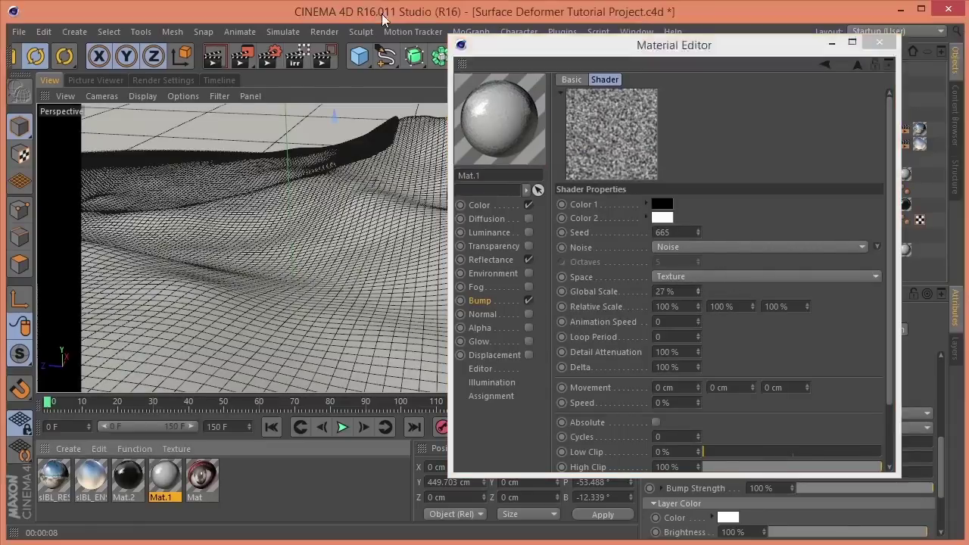
pyautogui.click(216, 56)
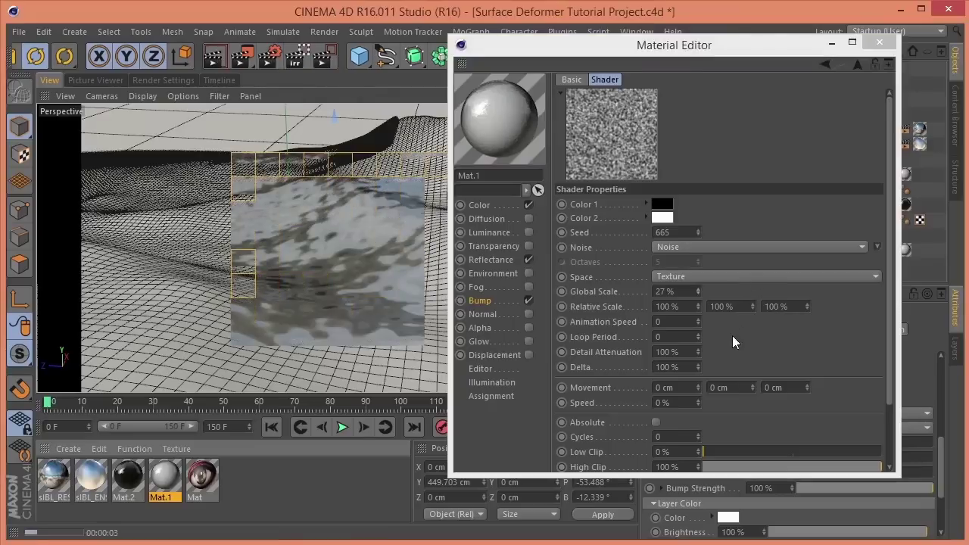
pyautogui.moveTo(697, 291); pyautogui.dragTo(697, 322)
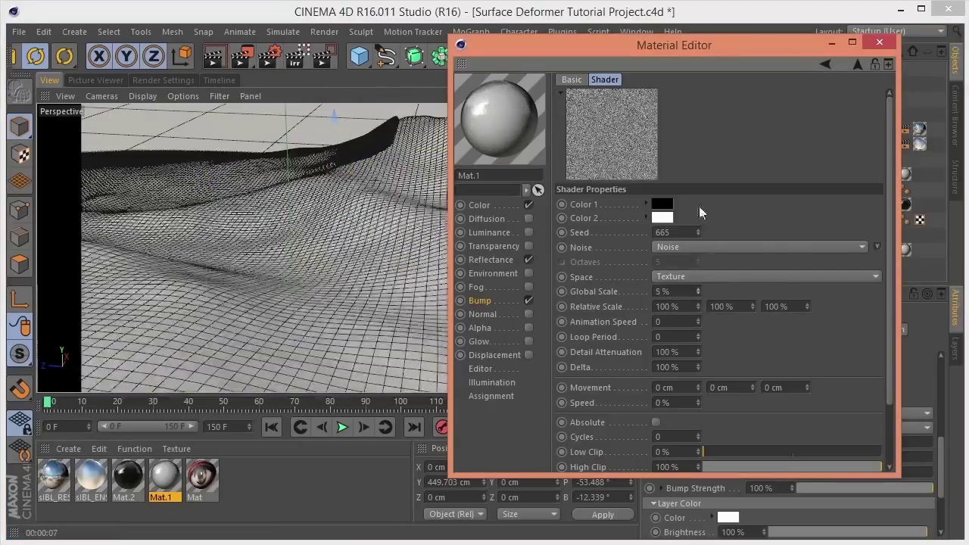
# - Lower Mat.1's bump strength to 2% and test-render the landscape
pyautogui.click(857, 64)
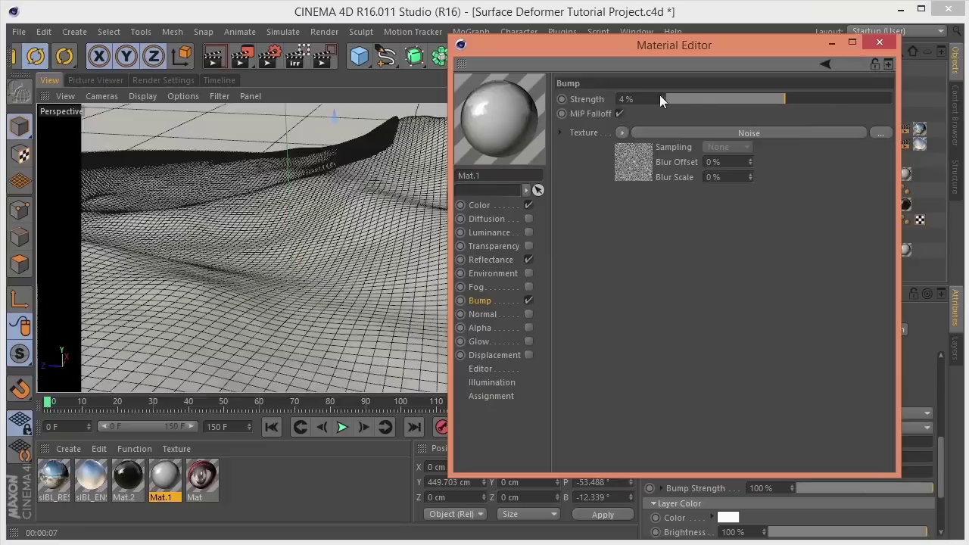
pyautogui.moveTo(660, 97); pyautogui.dragTo(661, 115)
pyautogui.click(267, 58)
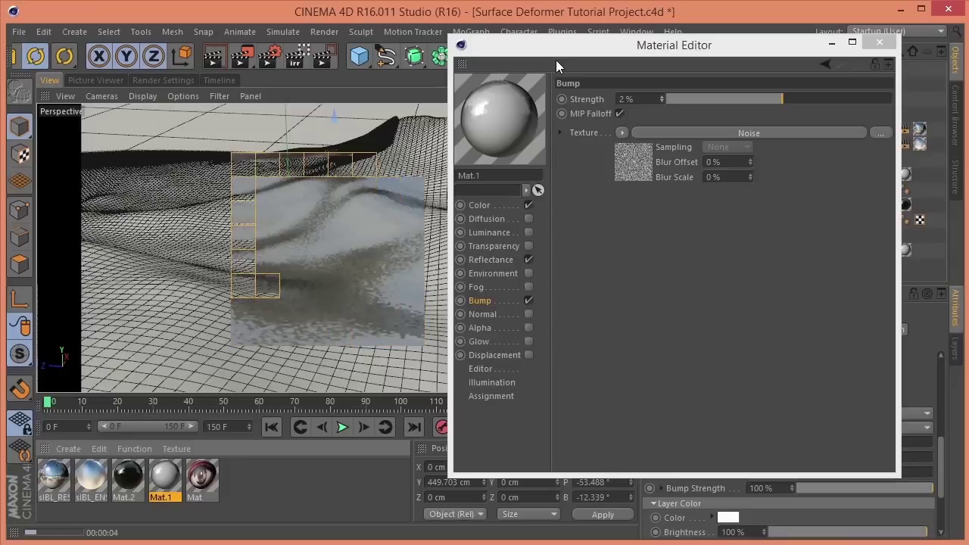
pyautogui.click(661, 101)
# - Close the material editor and save the project
pyautogui.click(878, 42)
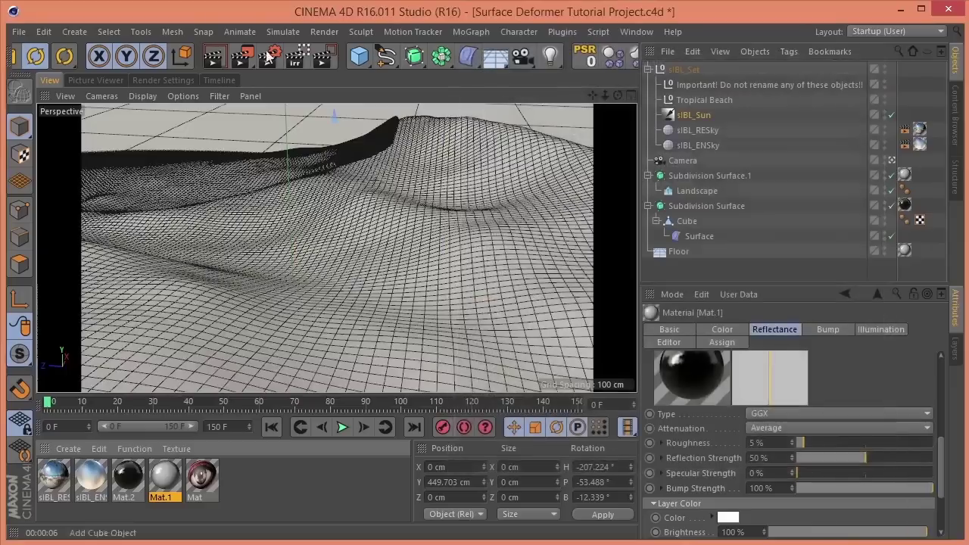
pyautogui.click(18, 31)
pyautogui.click(47, 155)
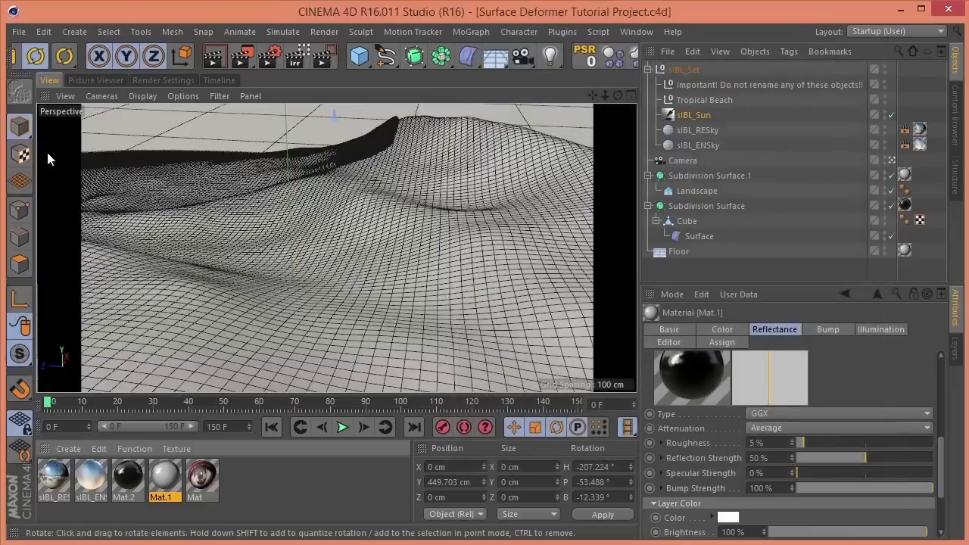
# - Render the animation from frame 0 to 150 in the Picture Viewer
pyautogui.click(243, 57)
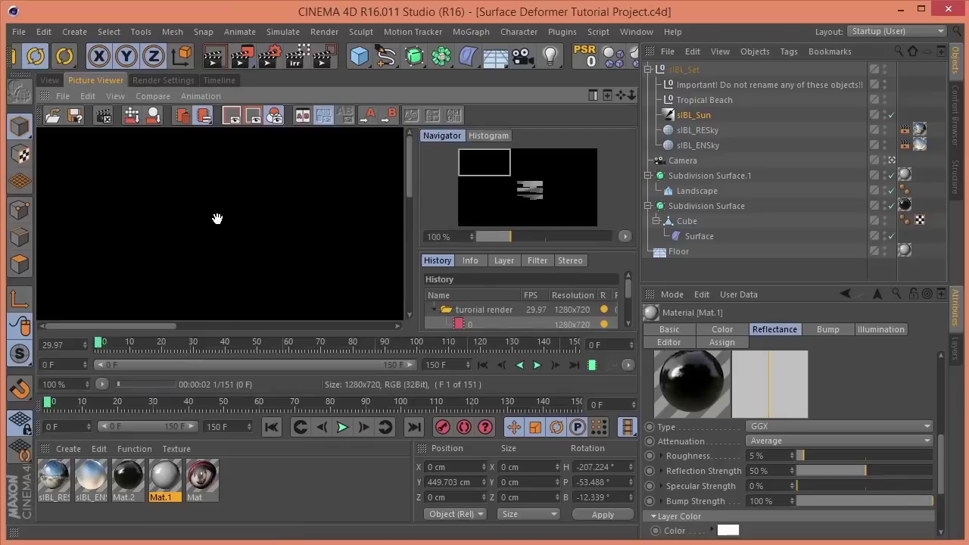
pyautogui.scroll(-3, 217, 219)
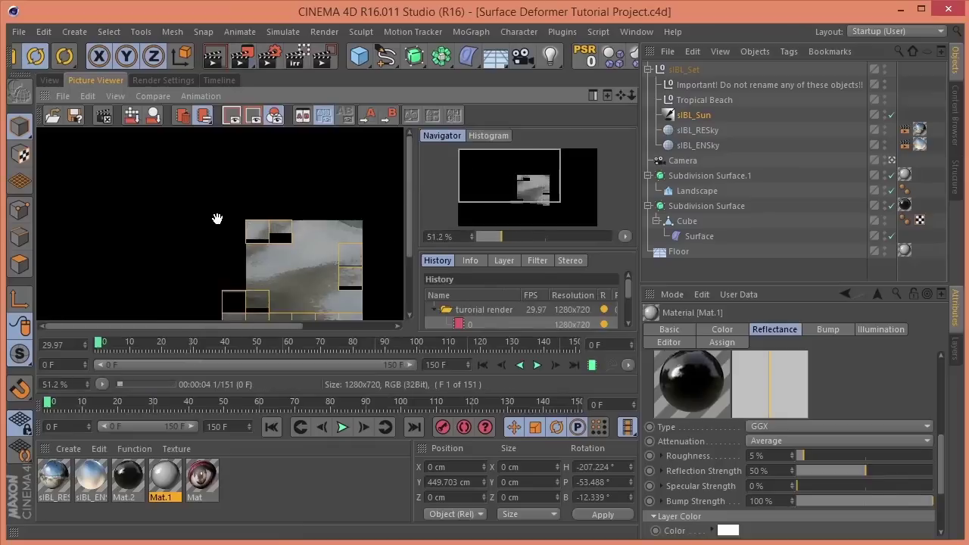
pyautogui.scroll(-2, 217, 218)
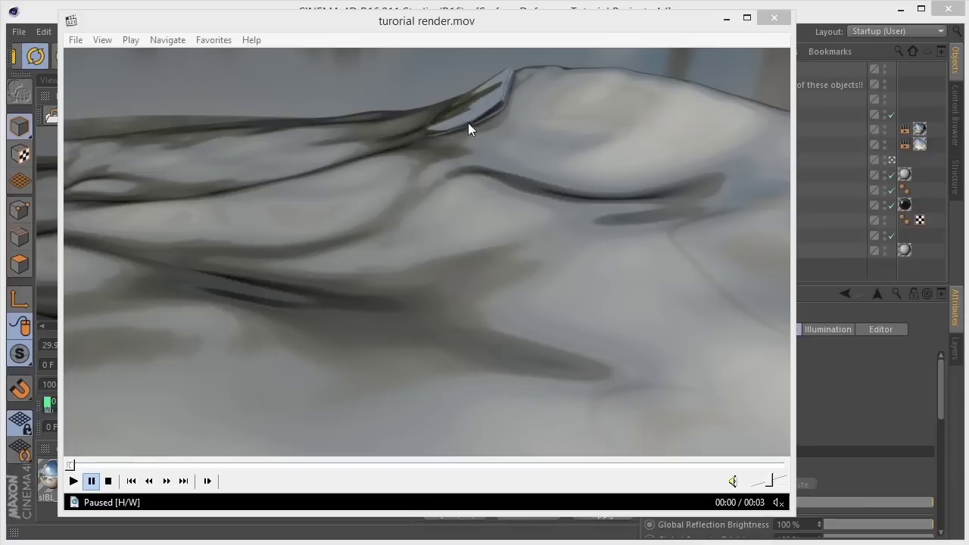
# - Review turorial render.mov at several points, play Misc Project 106 render with AE.mov, and close the player
pyautogui.click(74, 482)
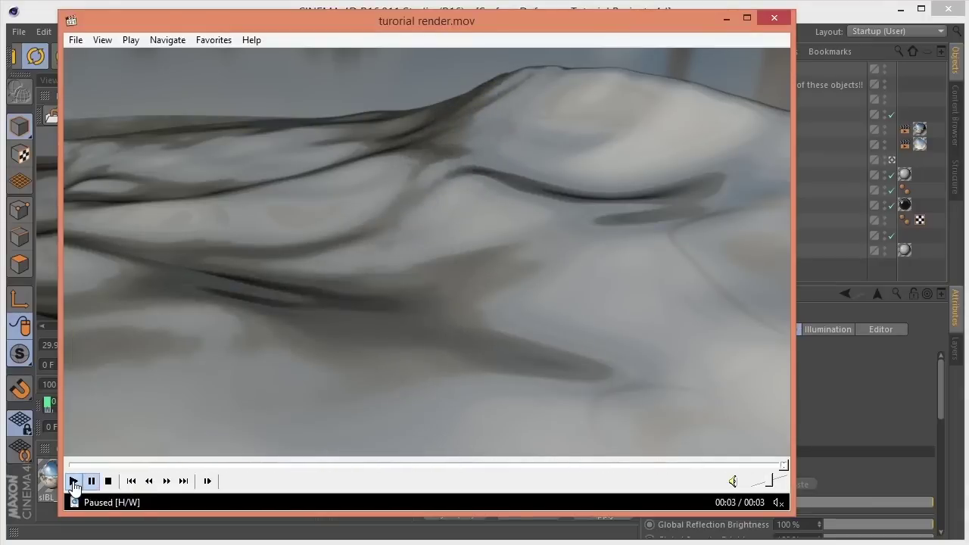
pyautogui.click(385, 465)
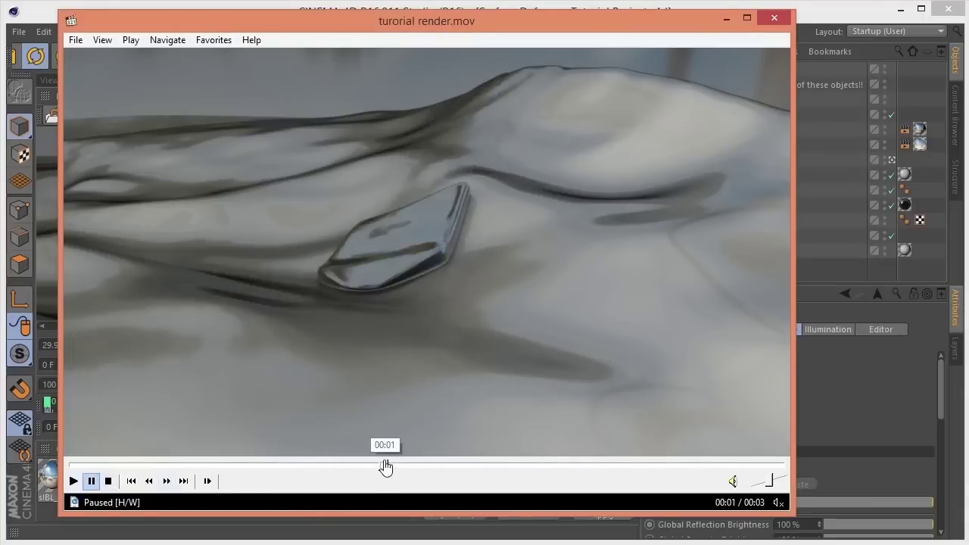
pyautogui.click(505, 464)
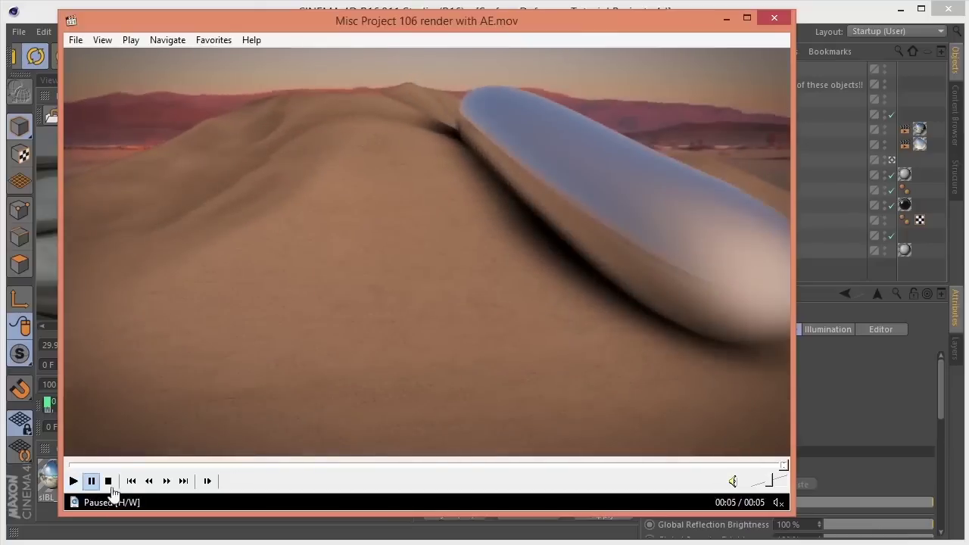
pyautogui.click(73, 481)
pyautogui.click(773, 19)
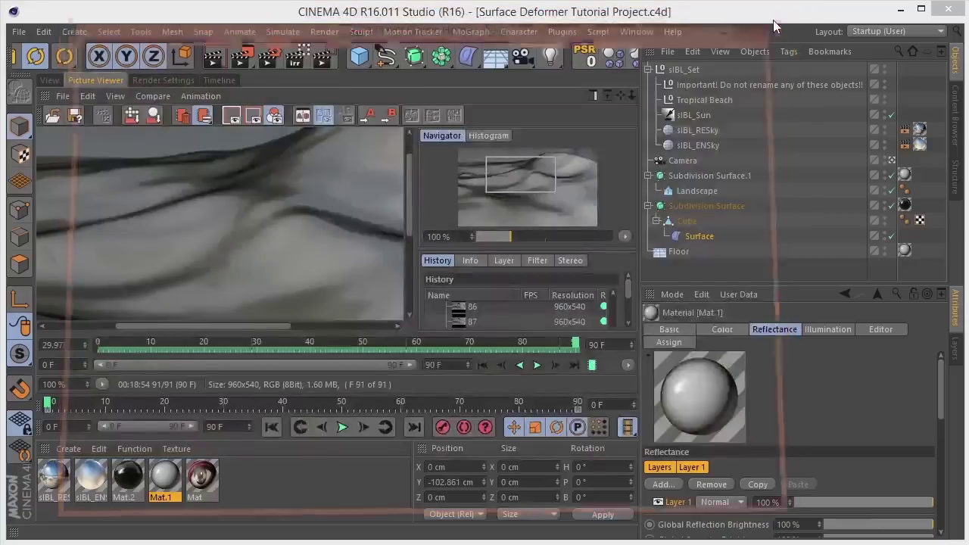
# - Return to the perspective view and look at the landscape and the Surface deformer setup from another angle
pyautogui.click(54, 80)
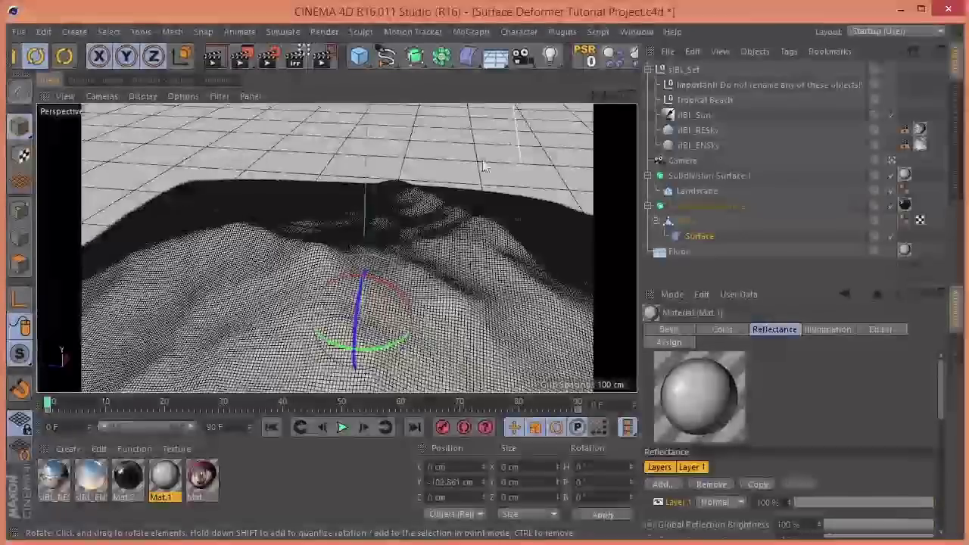
pyautogui.moveTo(592, 97); pyautogui.dragTo(617, 97)
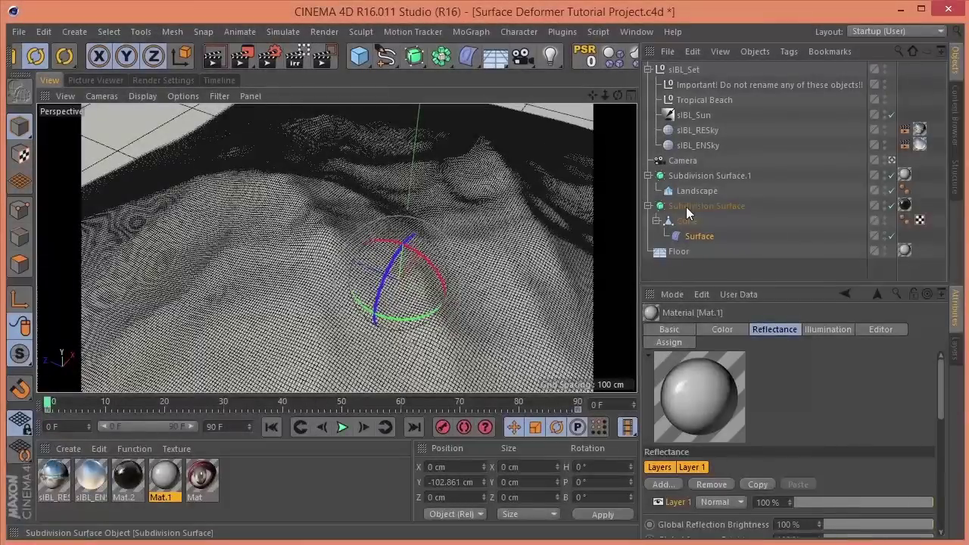